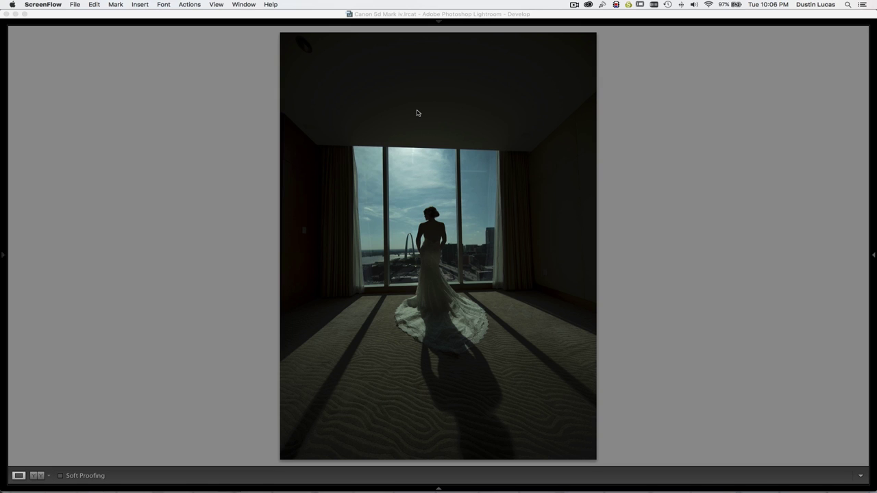
# Bring the Lightroom window with the bride-at-window photo to the front, ahead of ScreenFlow
pyautogui.click(179, 151)
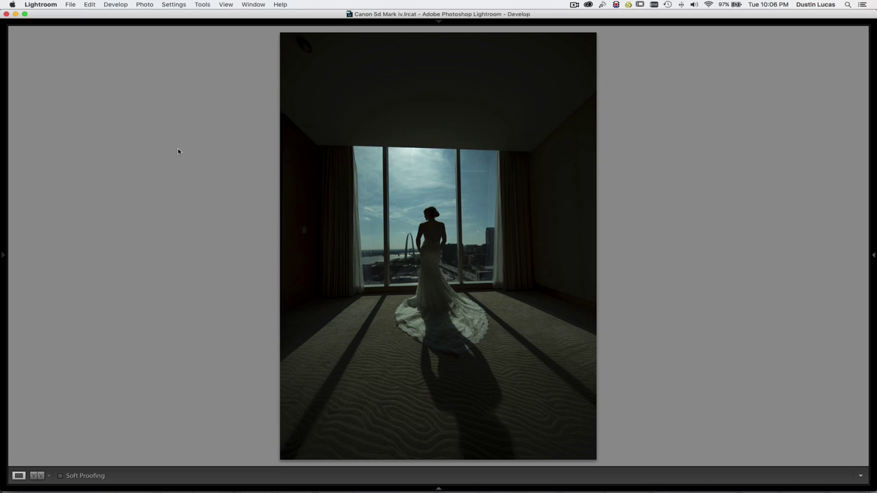
# Show the info overlay for _SC14012.cr2 and inspect the left curtain at 1:1
pyautogui.press('i')
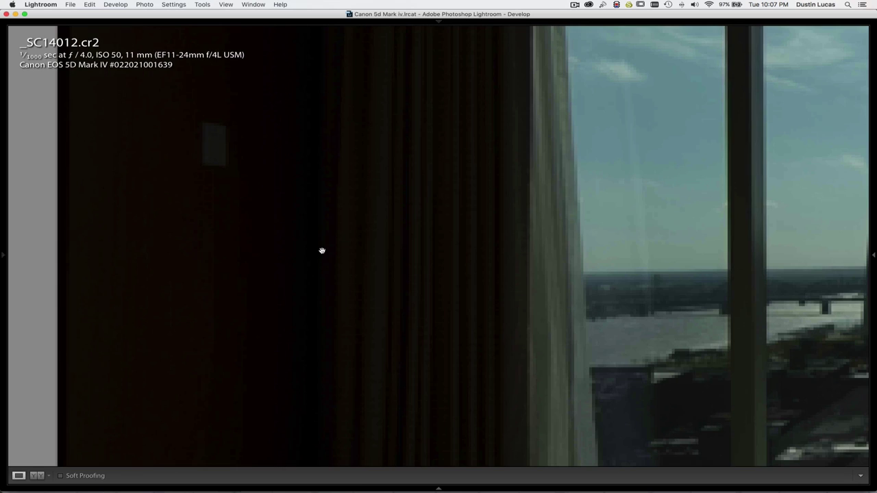
pyautogui.click(322, 245)
pyautogui.click(431, 261)
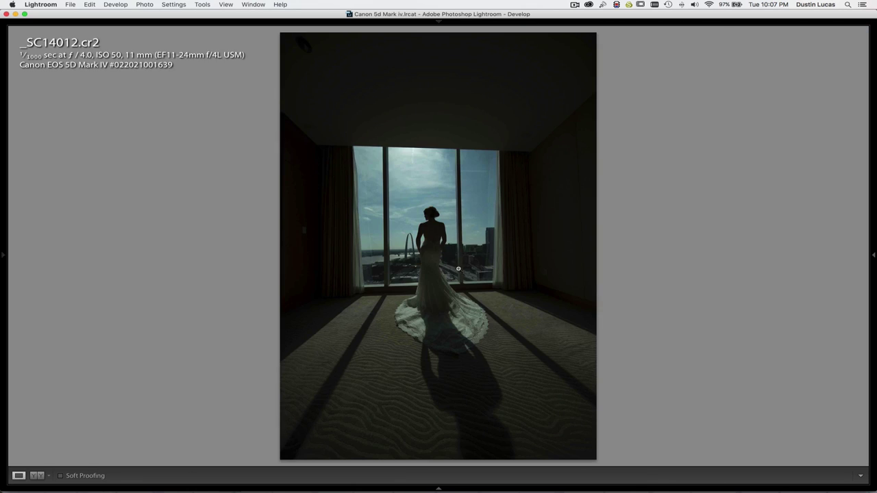
# Check the bride and right window edge up close, then compare Before and After
pyautogui.click(437, 251)
pyautogui.click(426, 244)
pyautogui.click(513, 248)
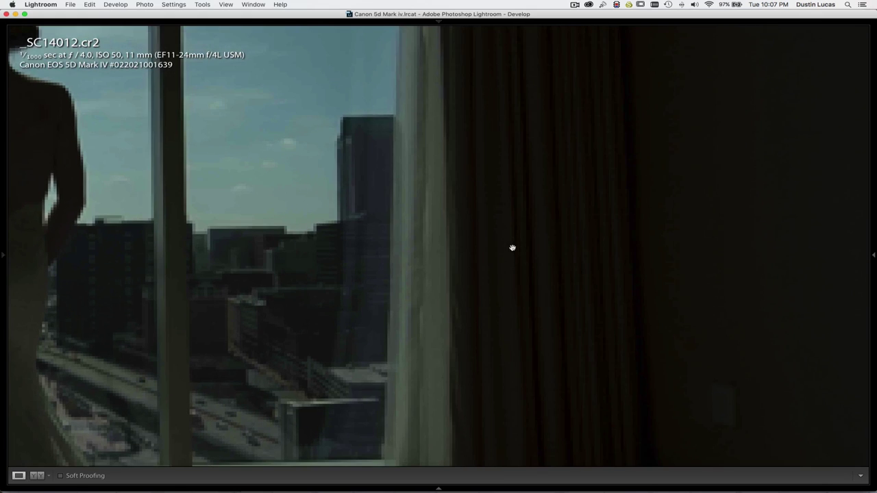
pyautogui.click(542, 266)
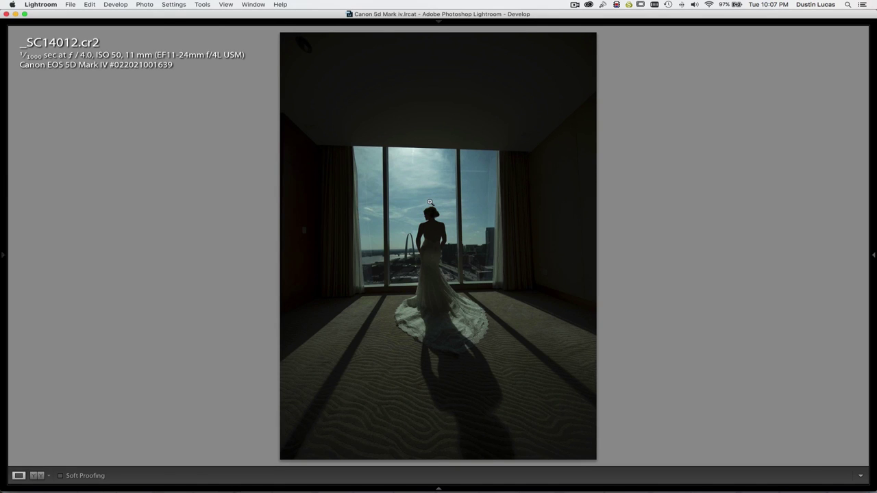
pyautogui.press('y')
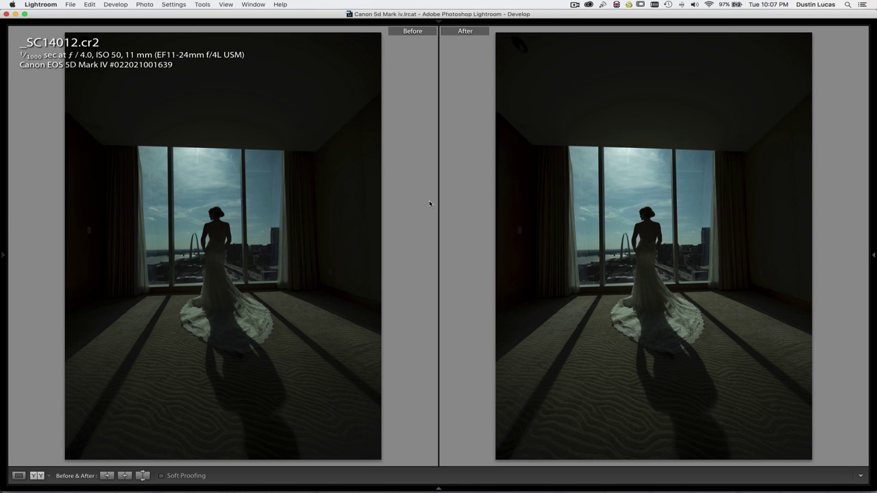
# Return to the single photo view with all panels shown, filmstrip hidden and History collapsed
pyautogui.press('y')
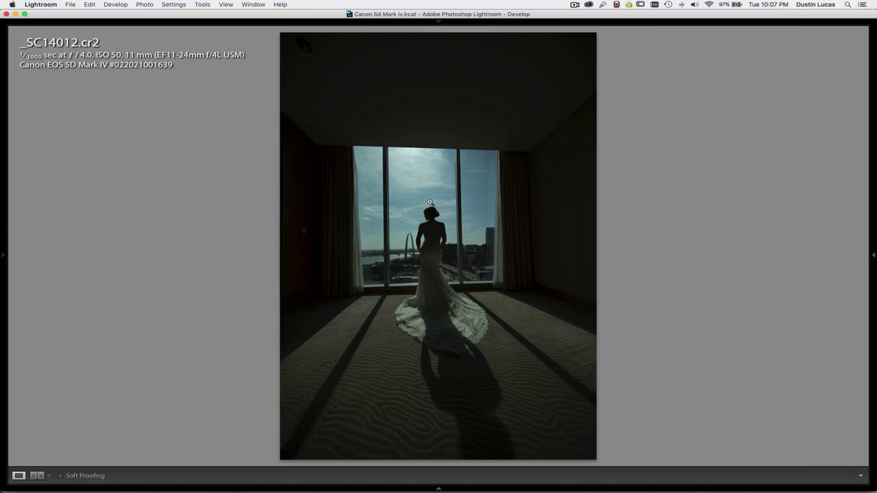
pyautogui.hotkey('shift', 'Tab')
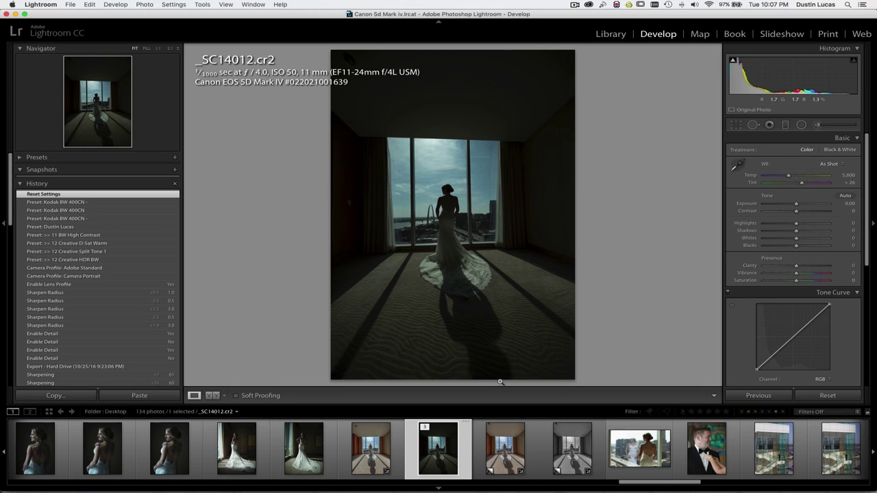
pyautogui.click(439, 488)
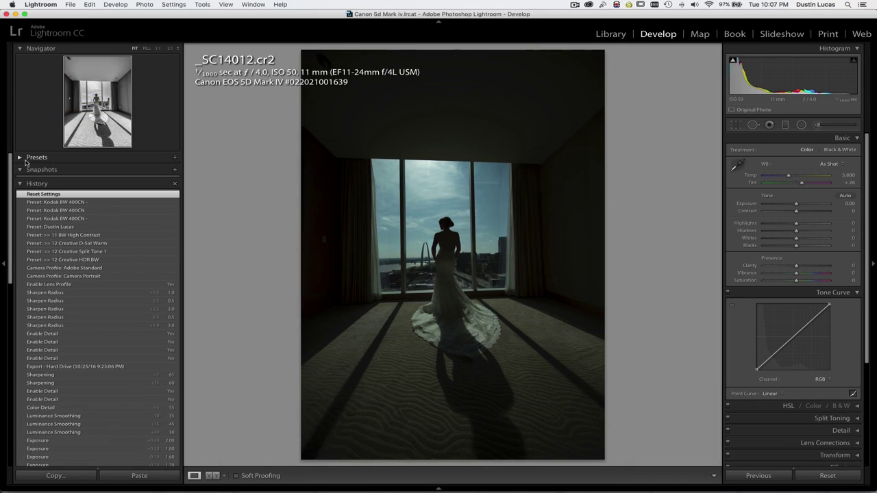
pyautogui.click(19, 185)
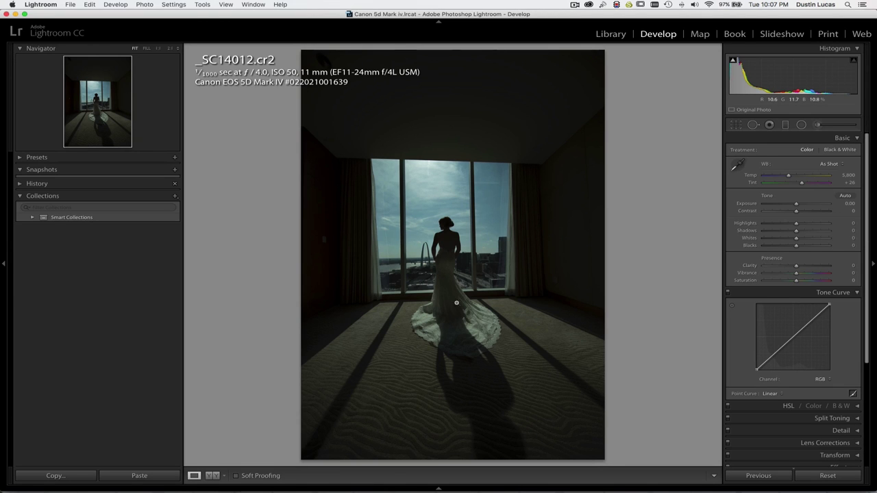
pyautogui.click(446, 248)
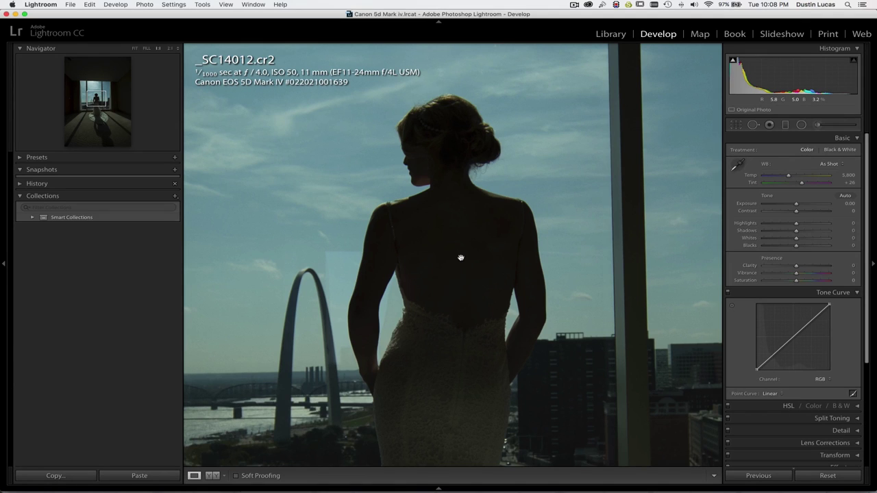
pyautogui.click(460, 258)
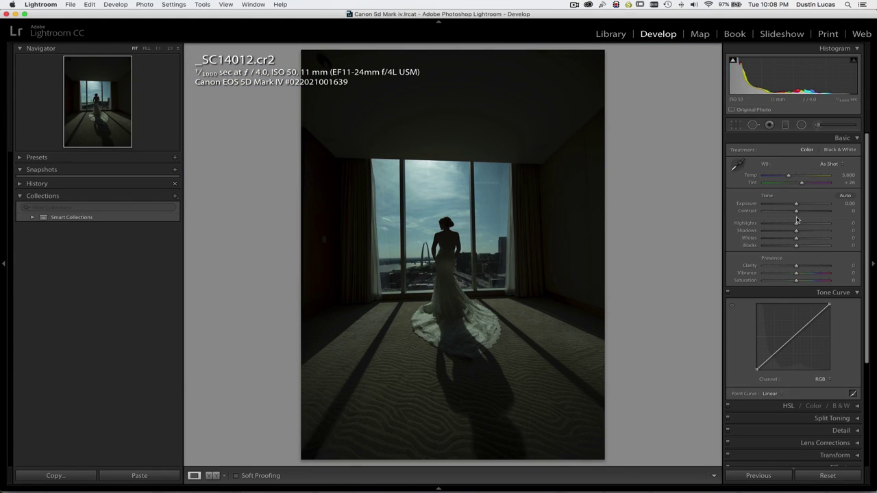
pyautogui.click(846, 204)
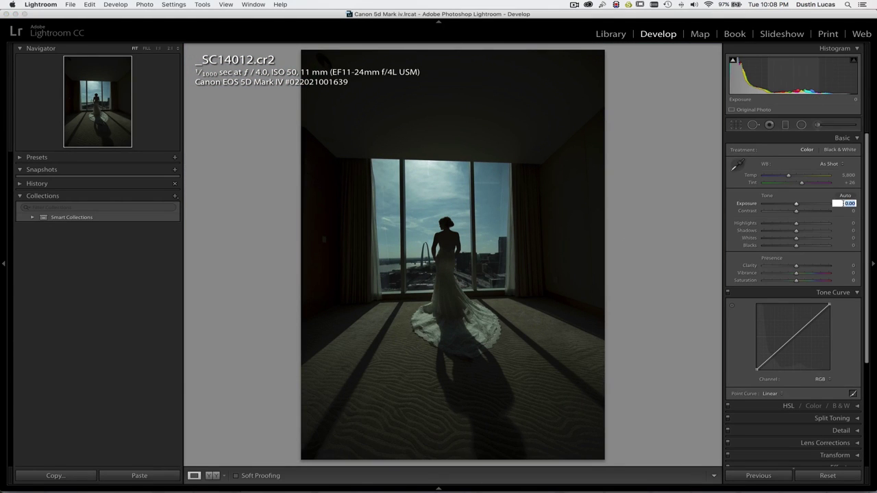
pyautogui.write('-0.33')
pyautogui.press('Return')
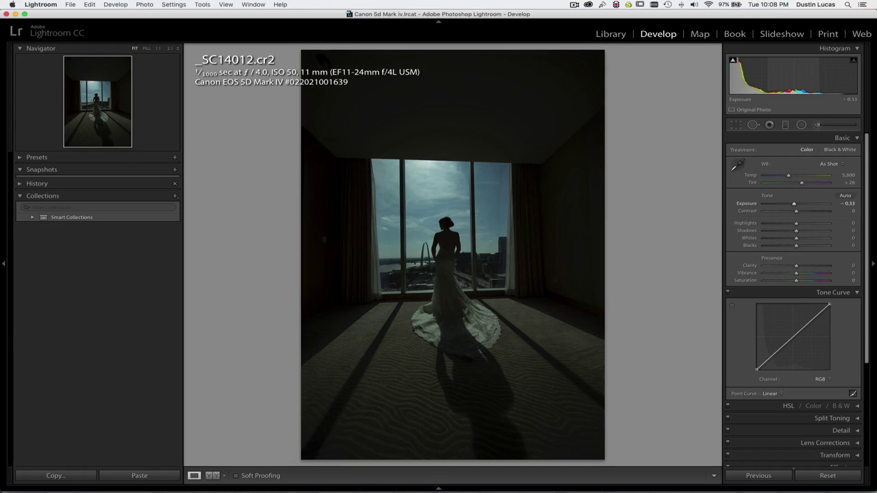
pyautogui.click(446, 252)
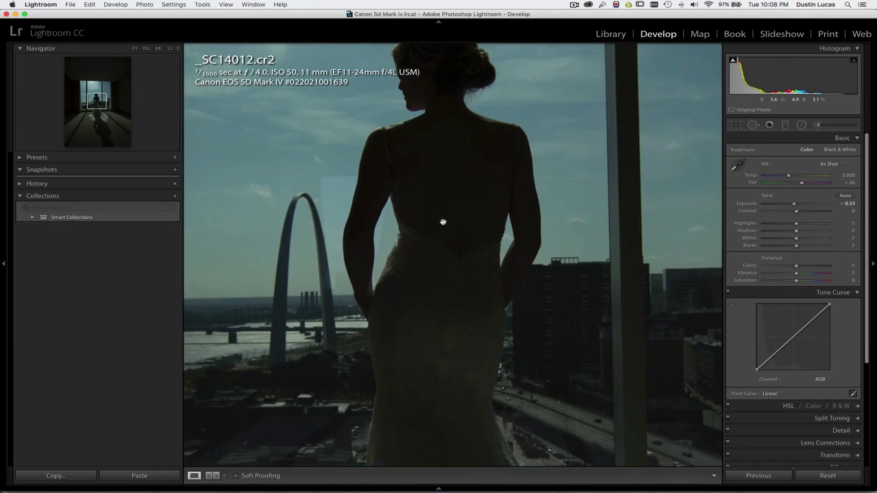
pyautogui.moveTo(445, 221); pyautogui.dragTo(344, 143)
pyautogui.click(383, 172)
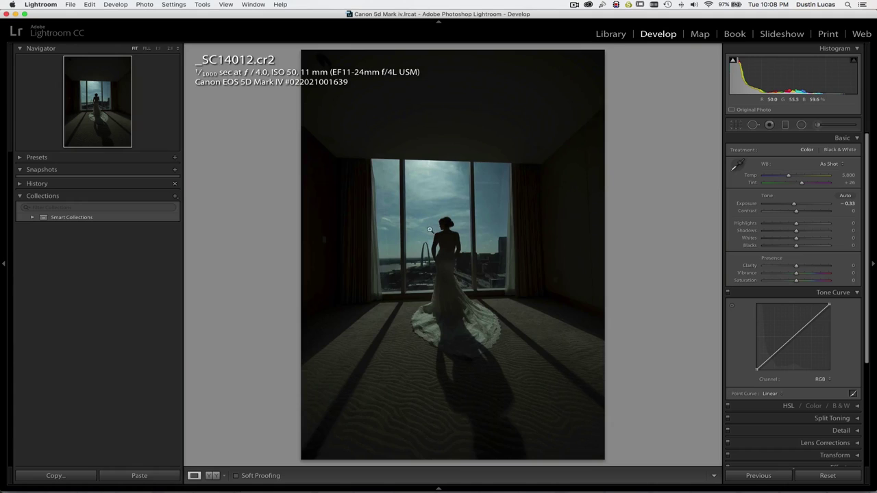
pyautogui.click(448, 245)
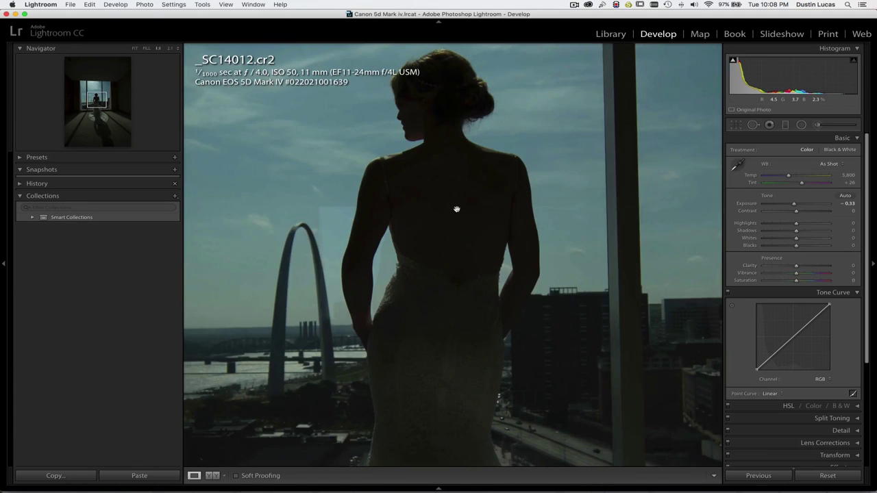
pyautogui.doubleClick(747, 203)
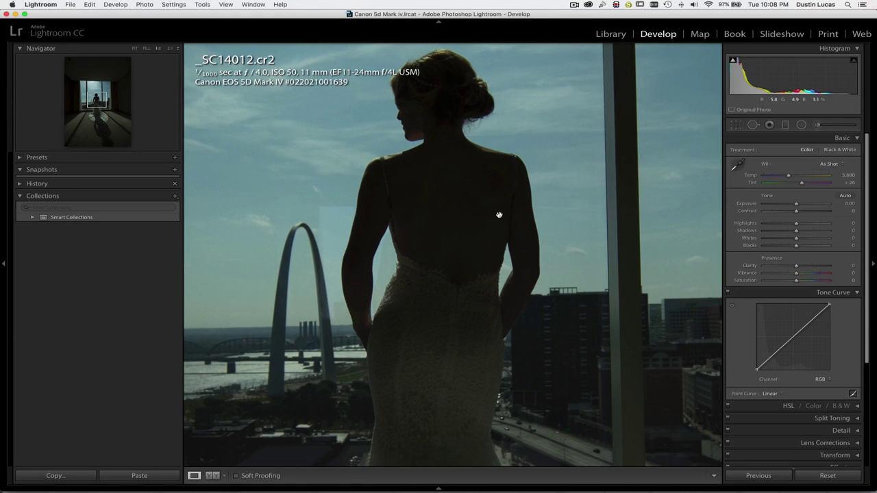
pyautogui.click(499, 216)
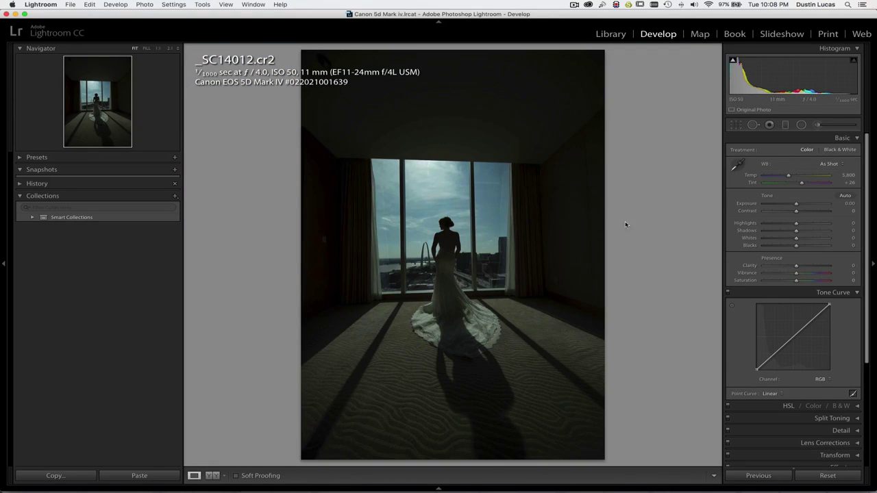
# Raise Exposure to +1.50 and compare it side by side with the original, zooming on the bride
pyautogui.moveTo(789, 206); pyautogui.dragTo(798, 207)
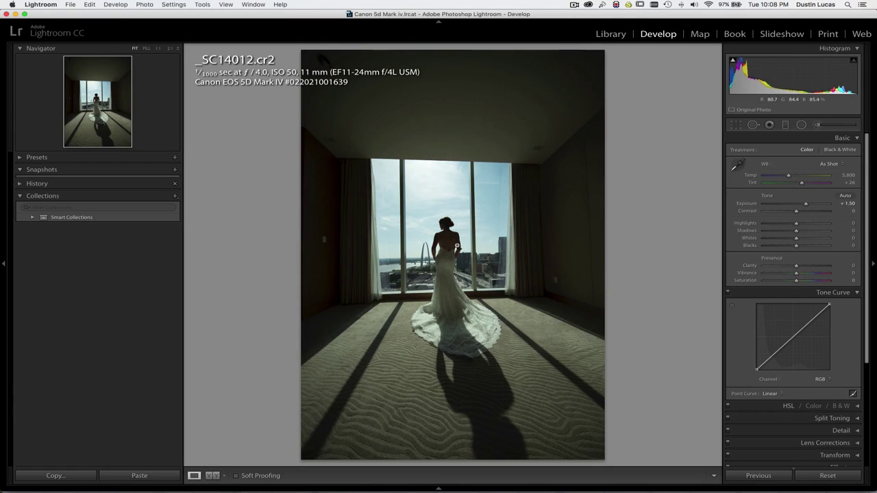
pyautogui.click(452, 247)
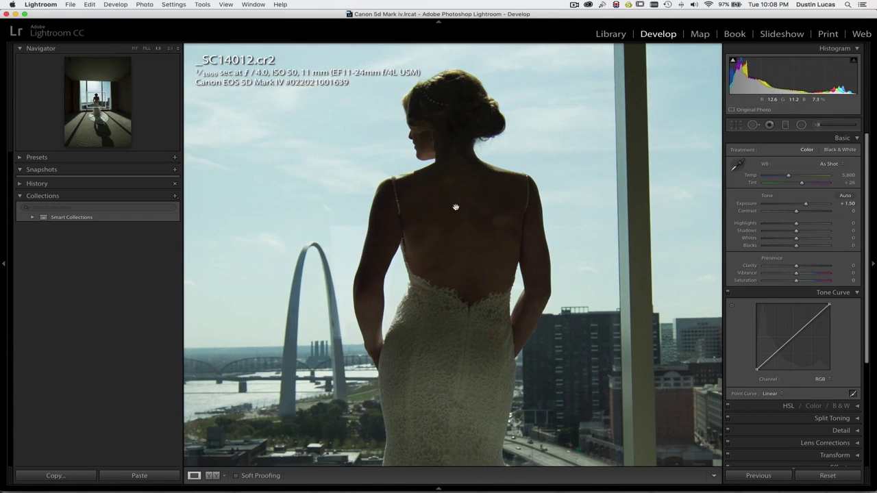
pyautogui.press('y')
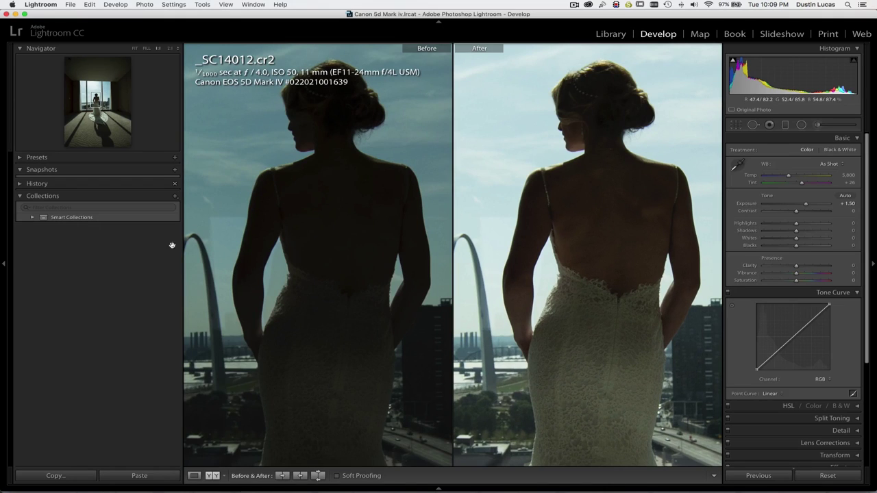
pyautogui.click(5, 263)
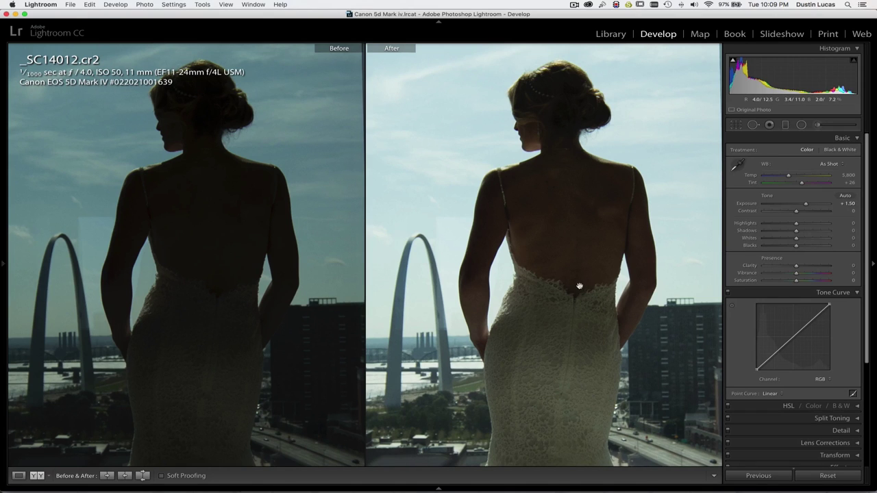
pyautogui.click(574, 260)
pyautogui.click(534, 240)
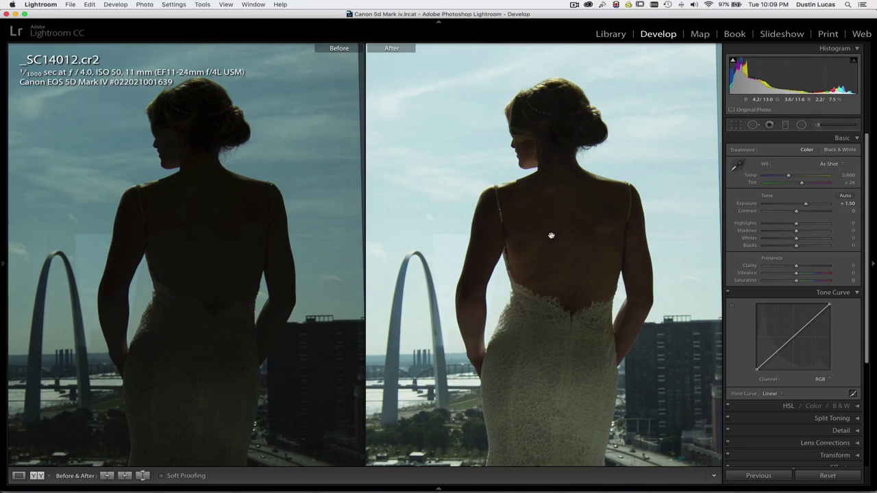
pyautogui.click(580, 334)
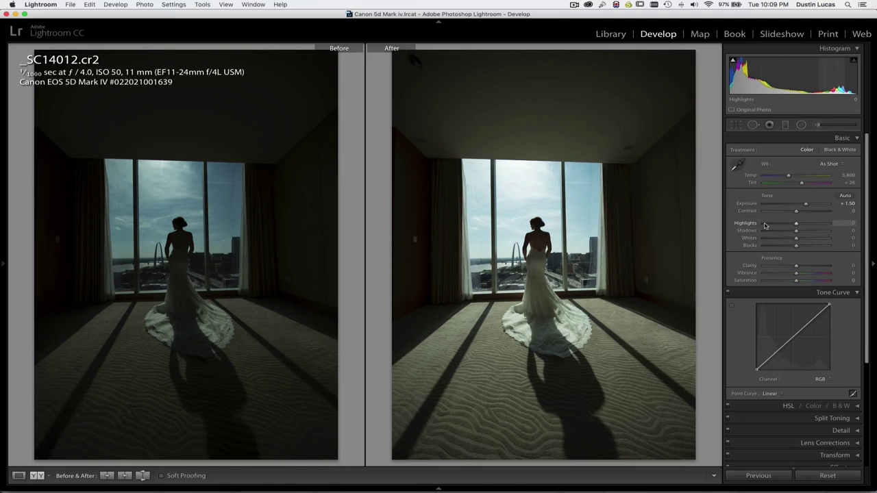
# Try Highlights -100 and Shadows +100, check up close, then reset both to zero
pyautogui.moveTo(765, 226); pyautogui.dragTo(842, 234)
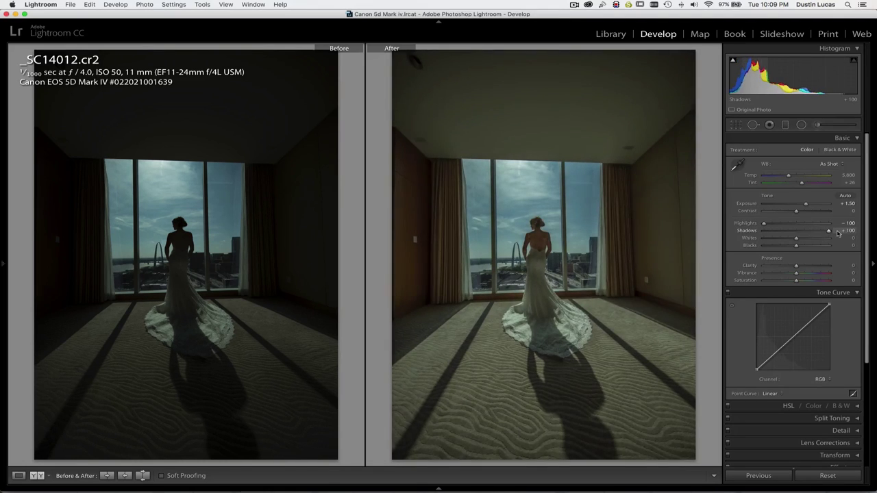
pyautogui.click(545, 238)
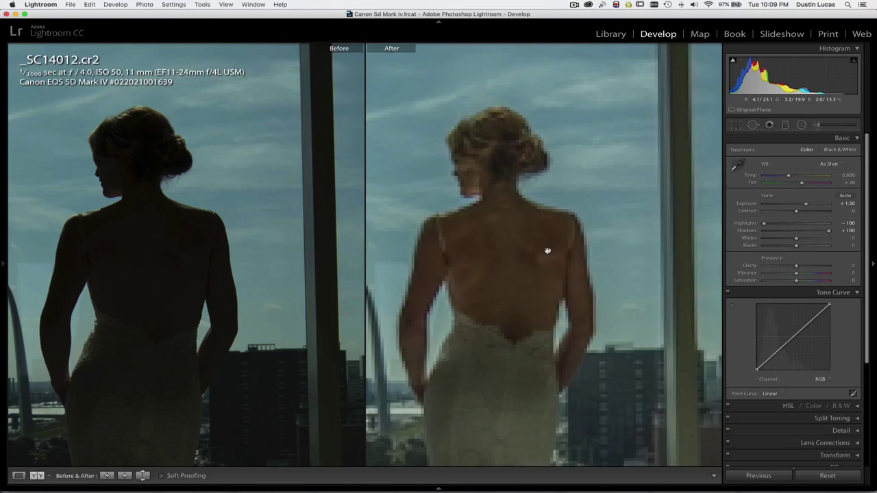
pyautogui.click(547, 251)
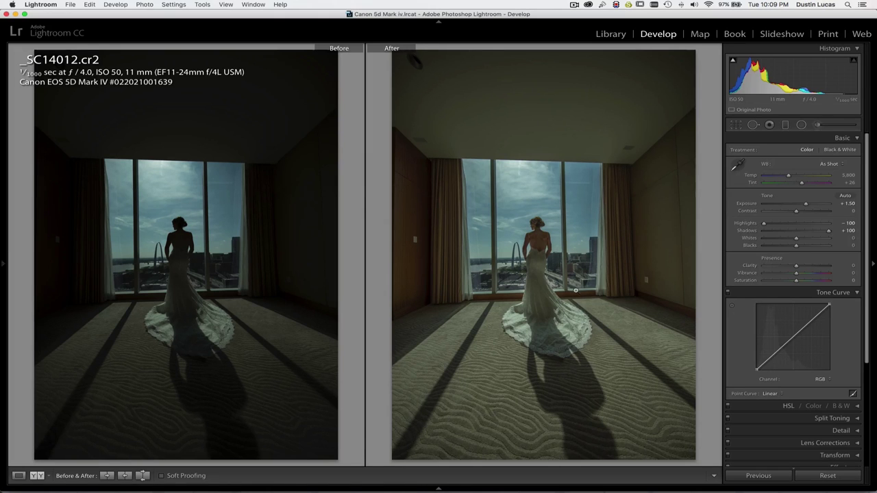
pyautogui.doubleClick(745, 223)
pyautogui.doubleClick(746, 230)
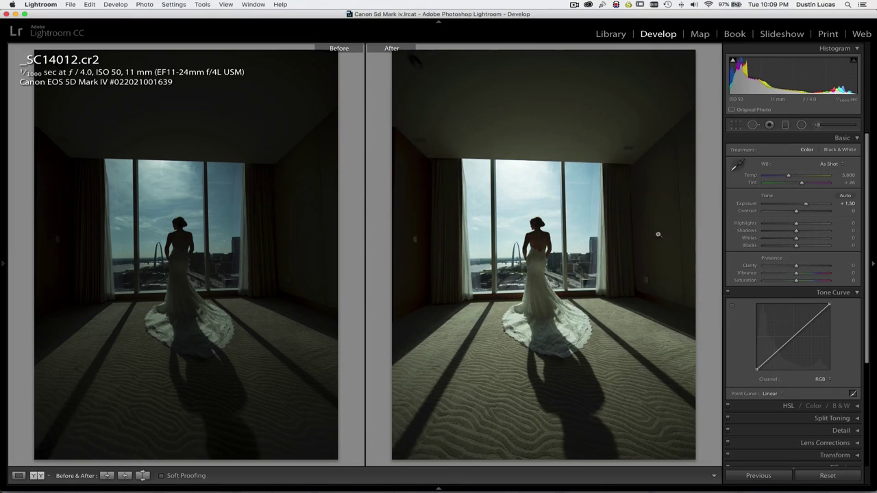
pyautogui.click(539, 245)
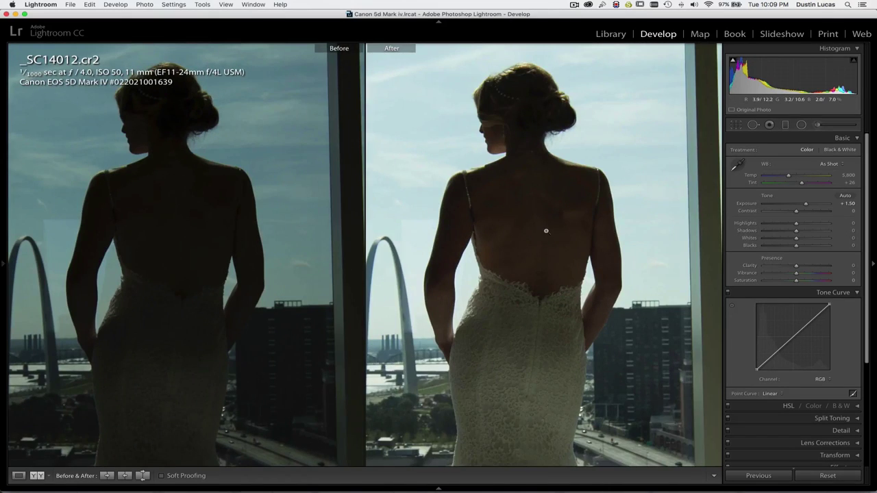
pyautogui.click(540, 231)
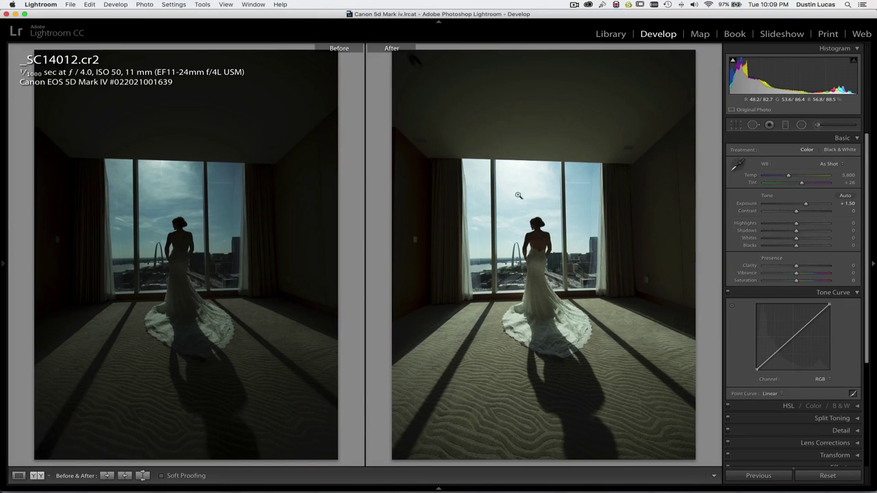
# Raise Shadows to +50 and zoom in on the bride to check the result
pyautogui.moveTo(796, 231); pyautogui.dragTo(812, 232)
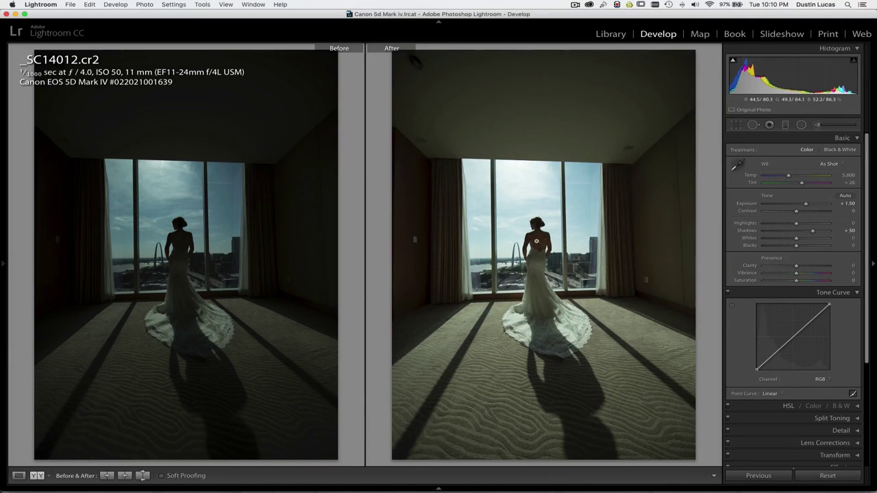
pyautogui.click(549, 184)
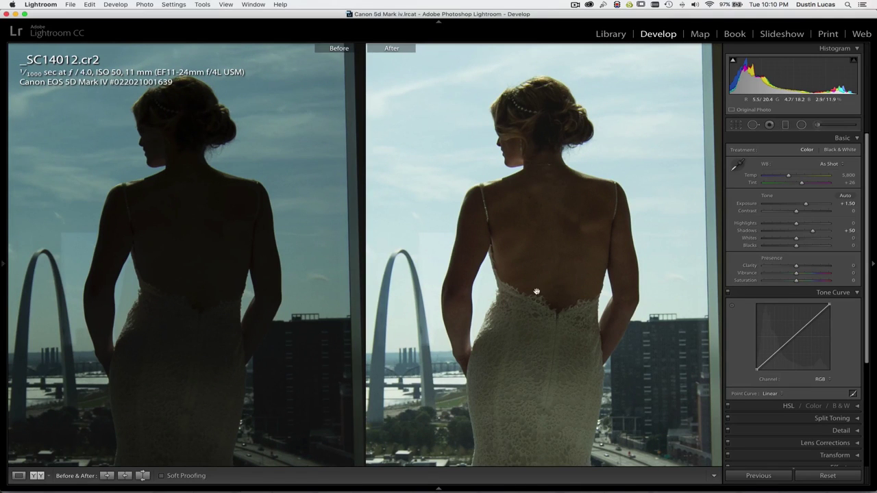
pyautogui.click(551, 195)
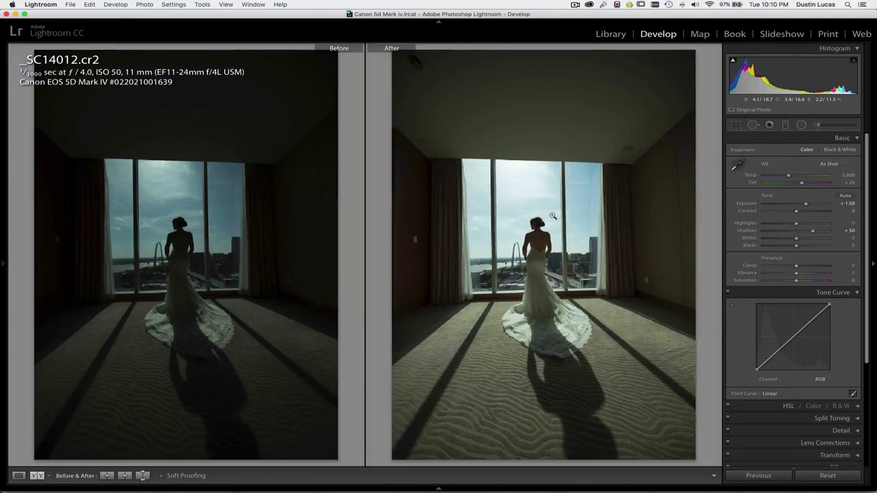
pyautogui.click(536, 219)
pyautogui.click(534, 294)
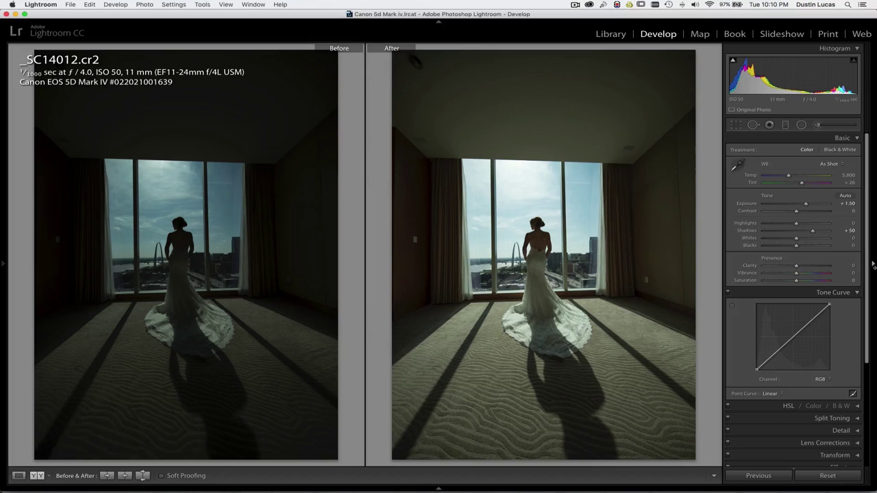
# Experiment with resetting Exposure and Shadows, darker exposures and Blacks -43, then undo
pyautogui.doubleClick(747, 205)
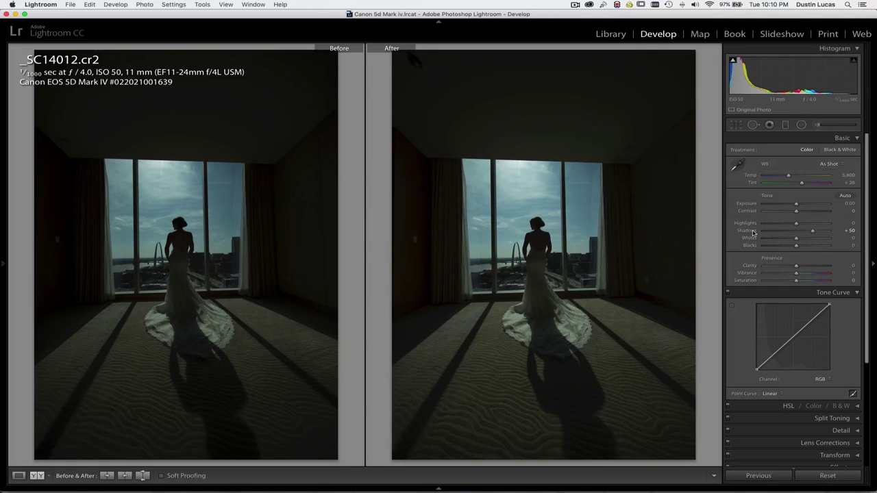
pyautogui.doubleClick(747, 231)
pyautogui.moveTo(796, 204); pyautogui.dragTo(793, 206)
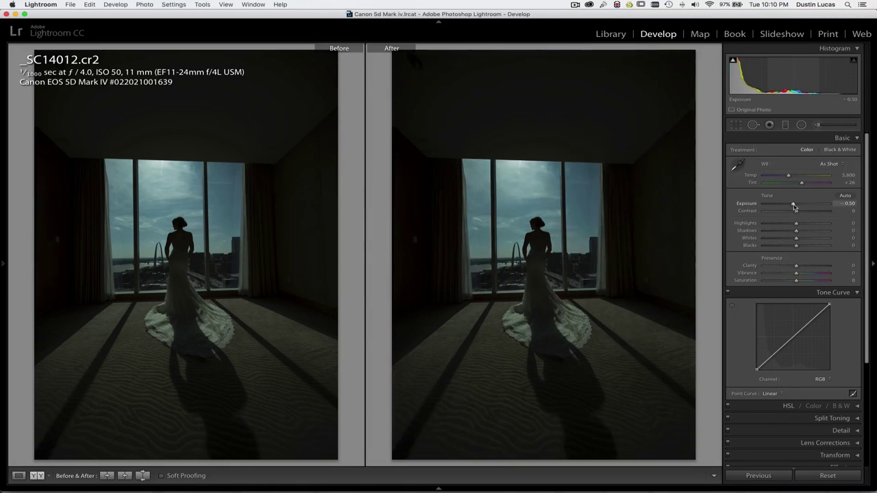
pyautogui.moveTo(793, 206); pyautogui.dragTo(793, 207)
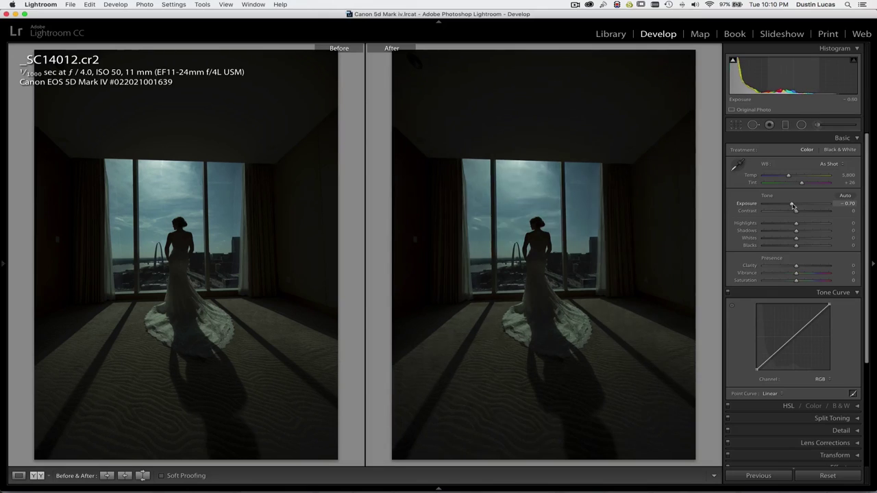
pyautogui.doubleClick(752, 205)
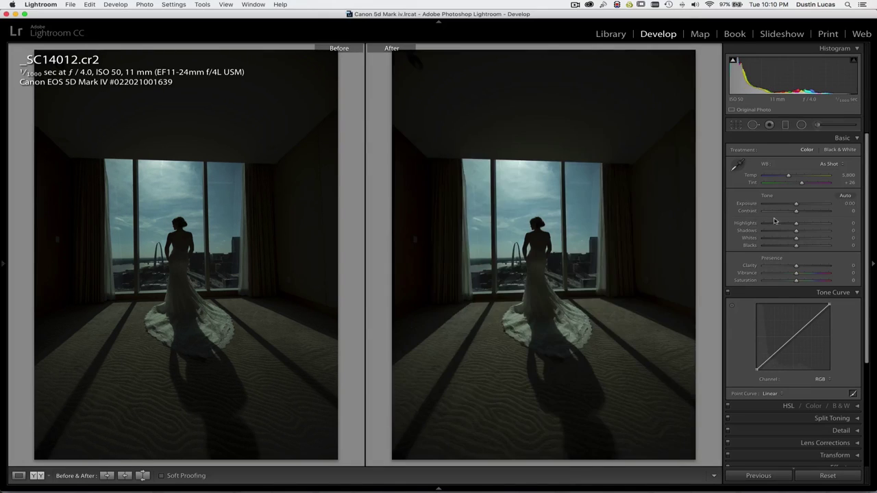
pyautogui.moveTo(795, 245); pyautogui.dragTo(783, 245)
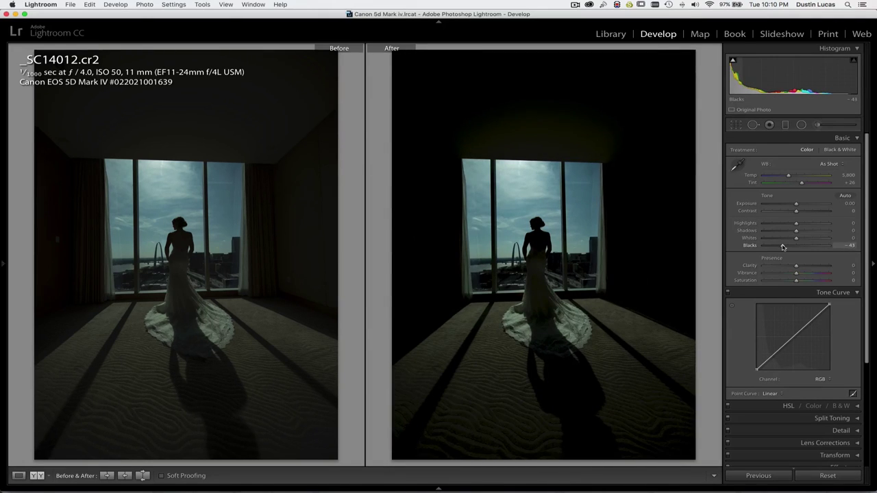
pyautogui.press('z')
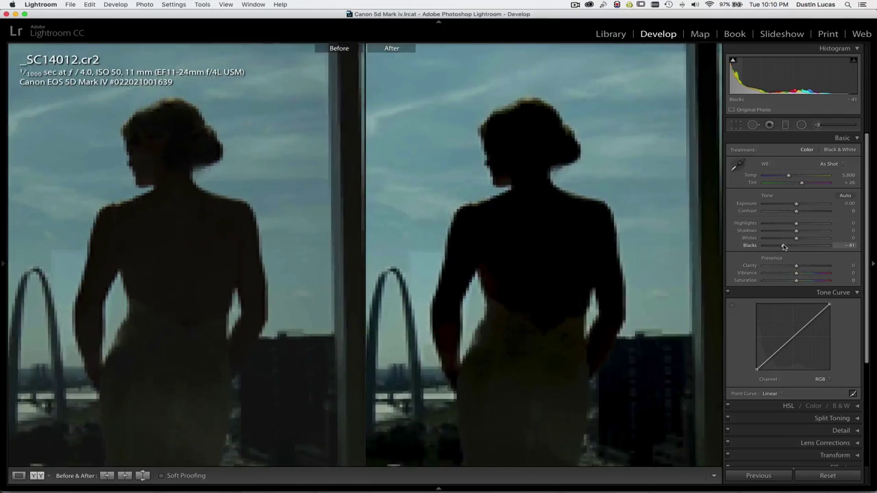
# Undo back to the Exposure +1.50 and Shadows +50 edits
pyautogui.press('super+z')
pyautogui.press('z')
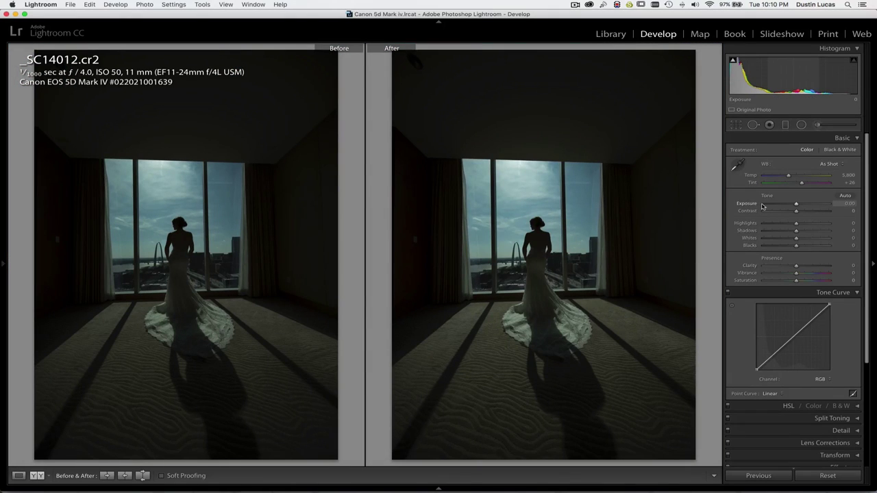
pyautogui.press('super+z')
pyautogui.press('super+z')
pyautogui.press('super+z')
pyautogui.press('super+z')
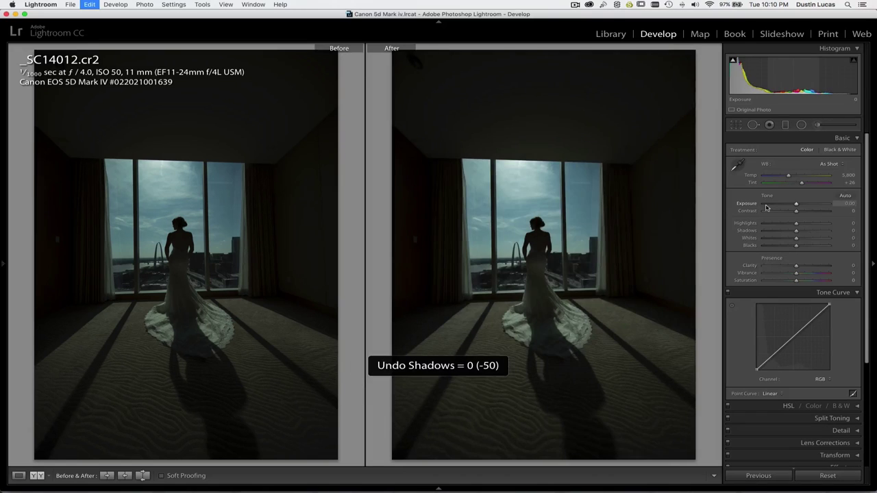
pyautogui.press('super+z')
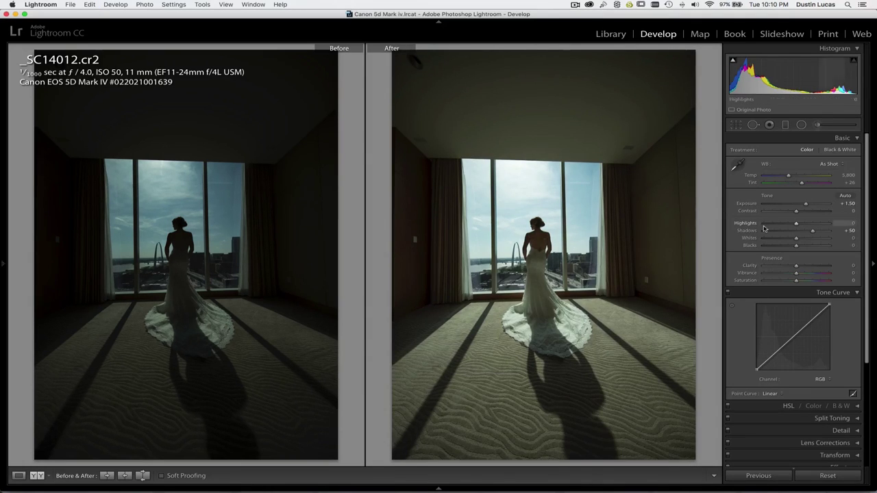
# Set Highlights to about -80 and Exposure to +1.70, checking the bride and carpet at 1:1
pyautogui.moveTo(776, 226); pyautogui.dragTo(750, 228)
pyautogui.click(536, 286)
pyautogui.moveTo(534, 286); pyautogui.dragTo(419, 388)
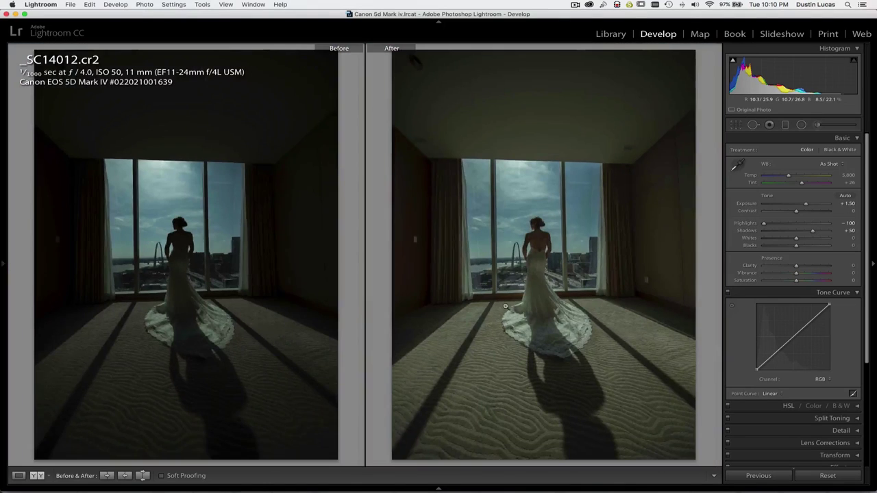
pyautogui.moveTo(765, 225)
pyautogui.mouseDown()
pyautogui.moveTo(785, 224)
pyautogui.moveTo(762, 224)
pyautogui.mouseUp()
pyautogui.moveTo(804, 204); pyautogui.dragTo(805, 204)
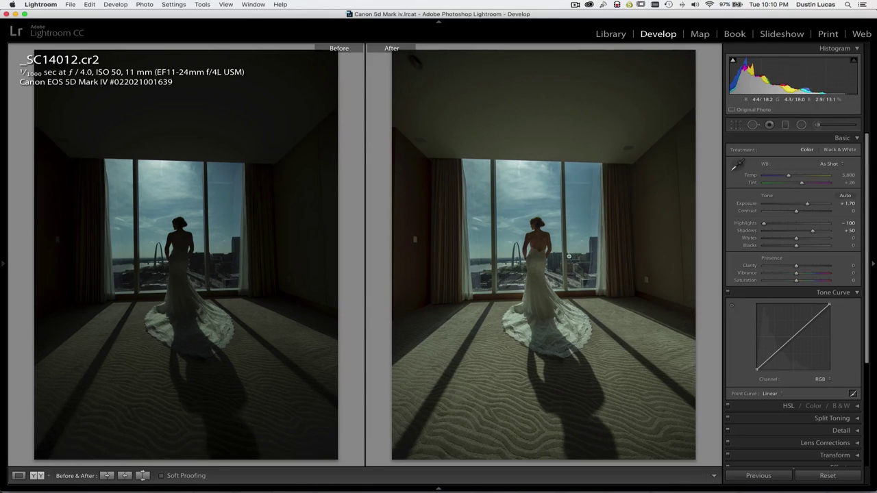
pyautogui.moveTo(764, 225); pyautogui.dragTo(768, 224)
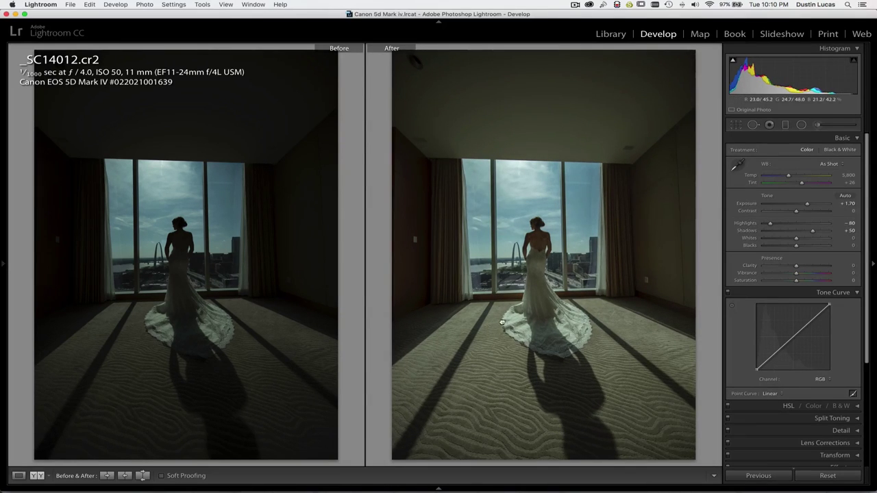
pyautogui.click(510, 322)
pyautogui.click(569, 312)
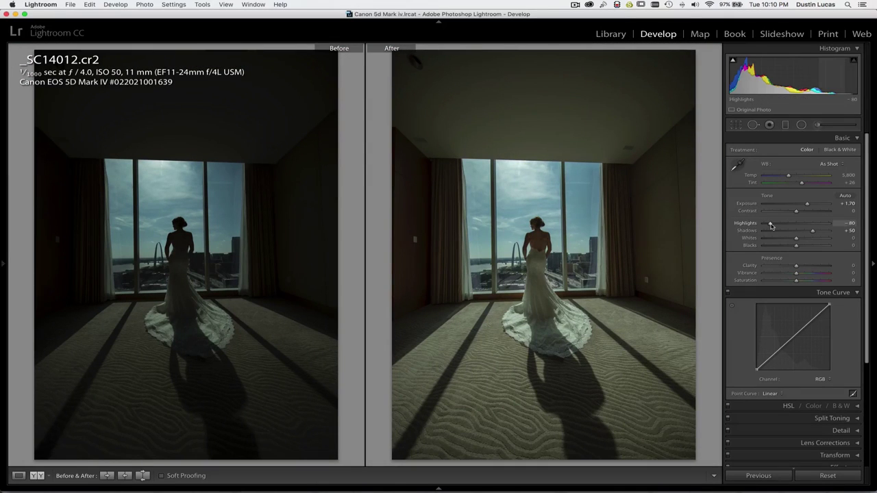
# Pull Highlights down to -95, checking the bride's head and sky at 1:1
pyautogui.moveTo(770, 226); pyautogui.dragTo(767, 224)
pyautogui.click(521, 210)
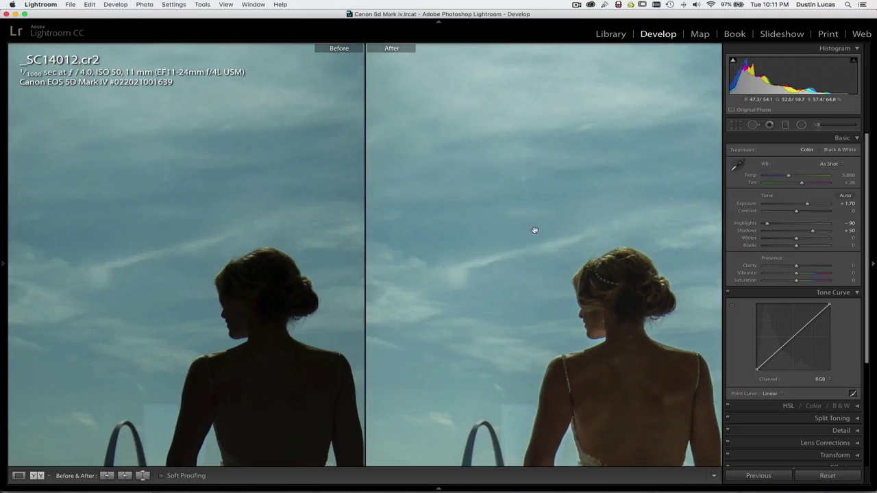
pyautogui.moveTo(768, 224); pyautogui.dragTo(765, 224)
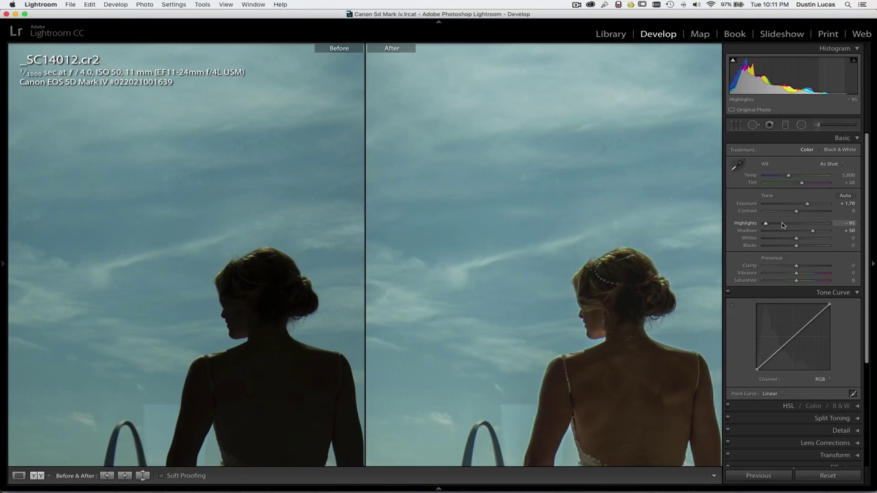
pyautogui.click(534, 225)
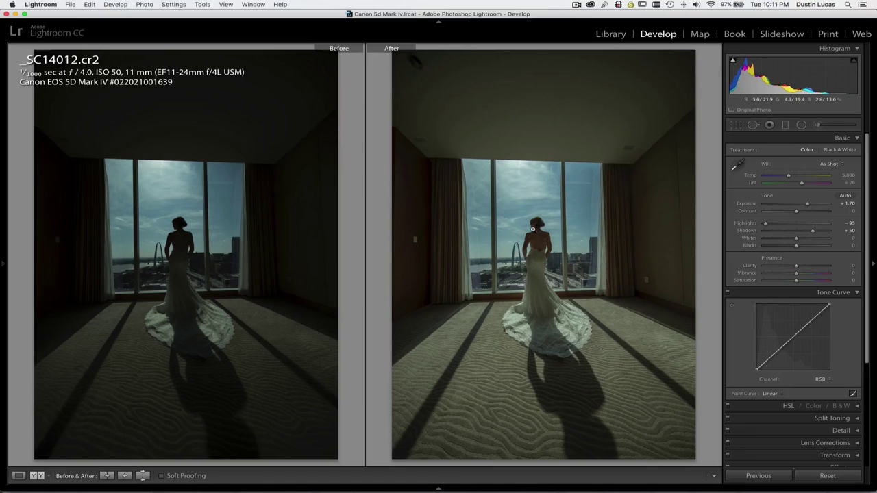
# Scroll the right panel toward Camera Calibration and compare close-ups of the bride's head
pyautogui.scroll(-1, 804, 399)
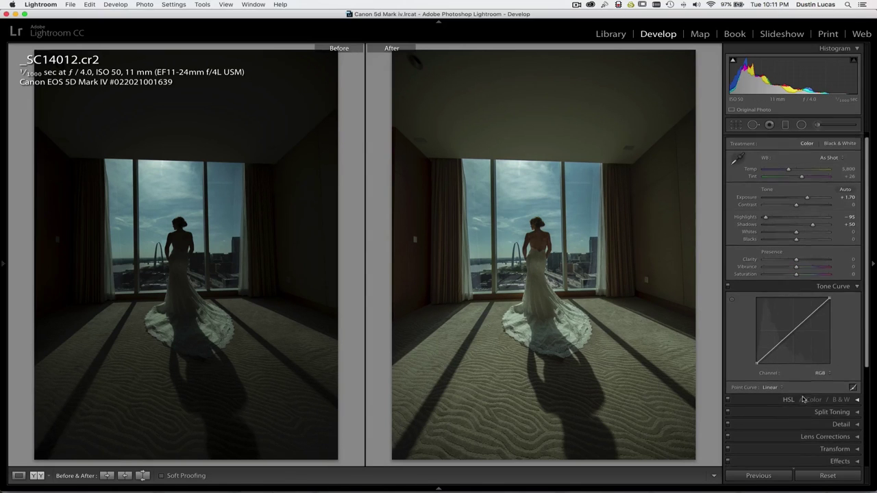
pyautogui.scroll(-4, 803, 399)
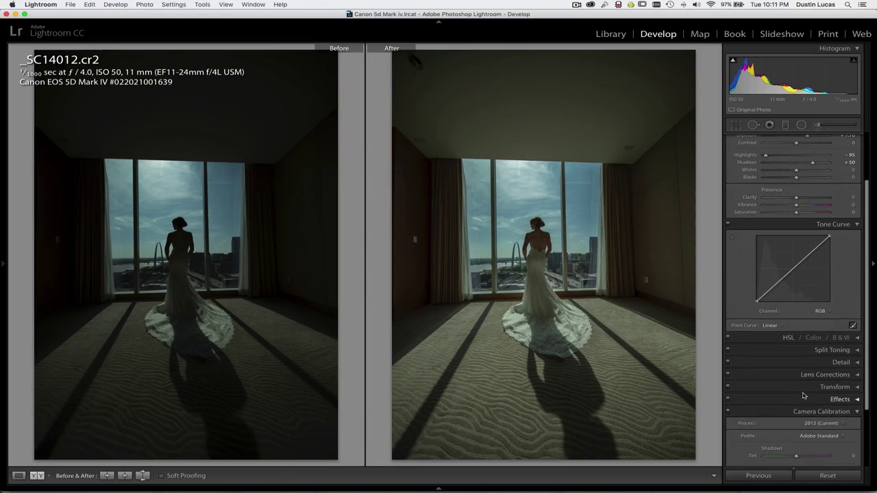
pyautogui.click(539, 242)
pyautogui.click(539, 241)
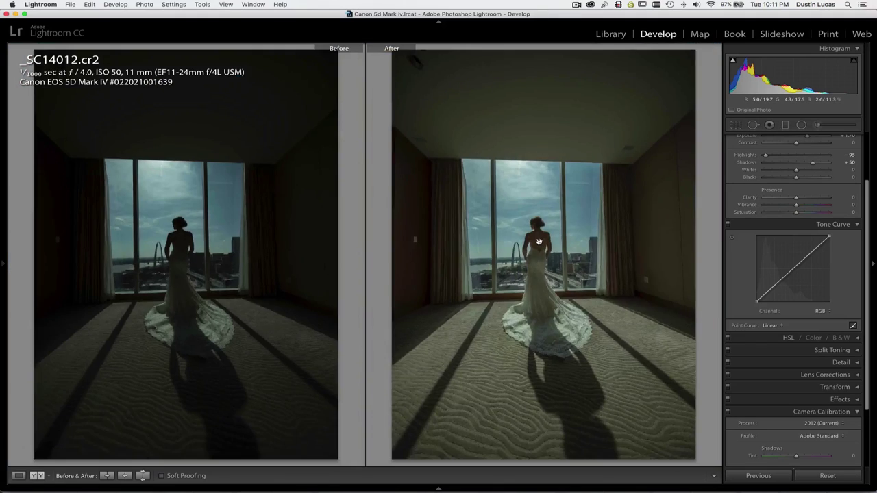
pyautogui.click(539, 242)
pyautogui.scroll(2, 538, 268)
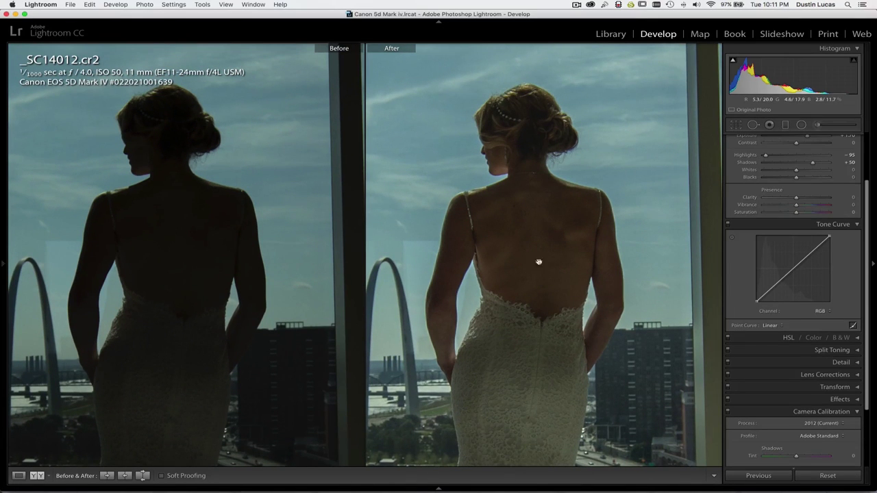
pyautogui.click(535, 227)
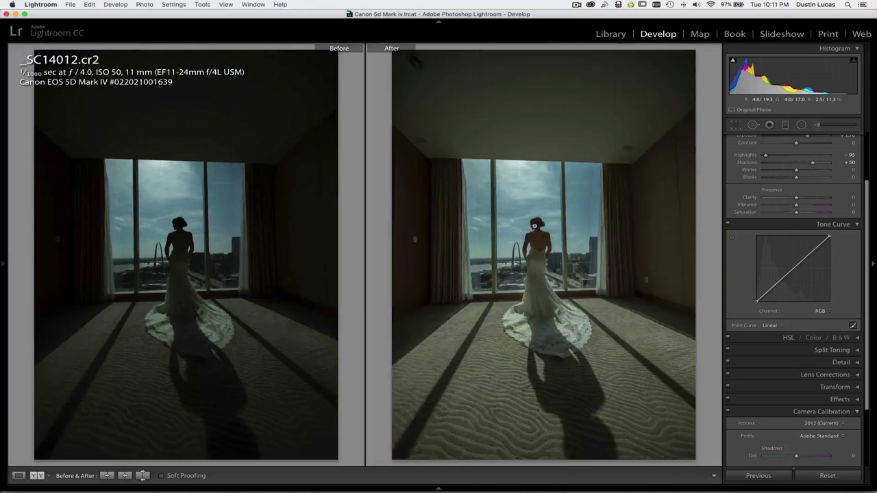
pyautogui.click(535, 227)
pyautogui.scroll(-2, 514, 222)
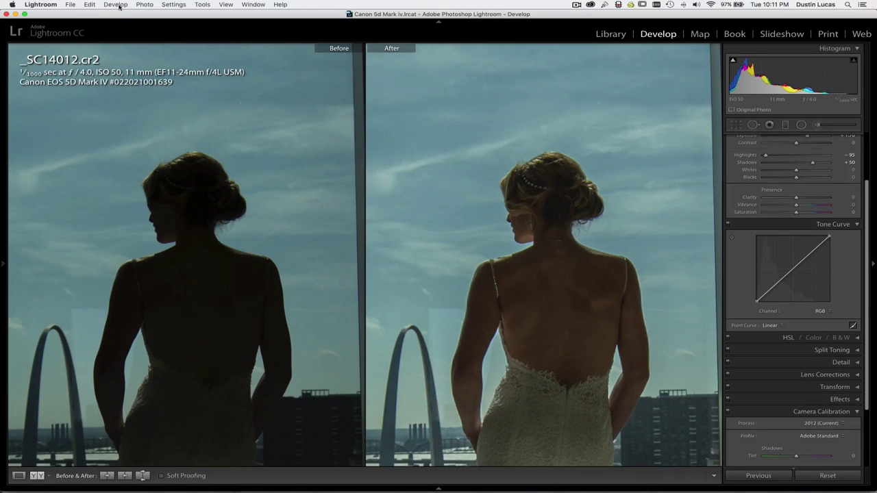
# Switch to the Library grid and open the bride photo in a single large view
pyautogui.press('z')
pyautogui.press('g')
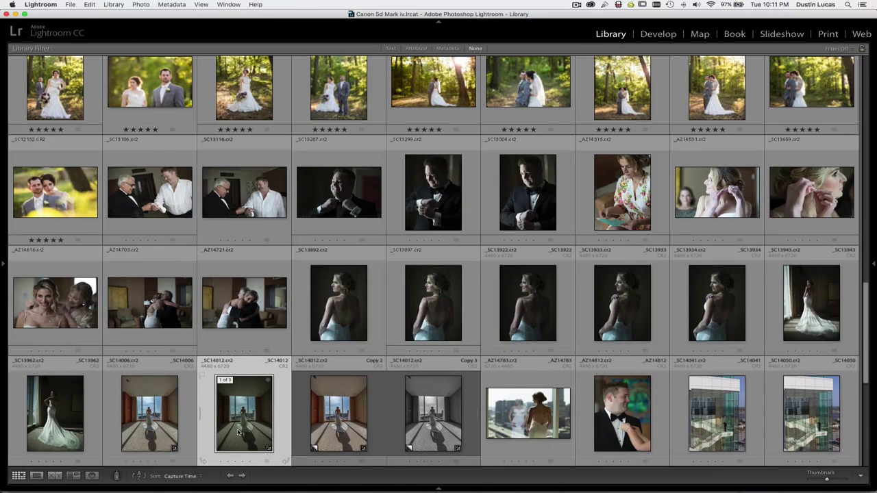
pyautogui.doubleClick(238, 432)
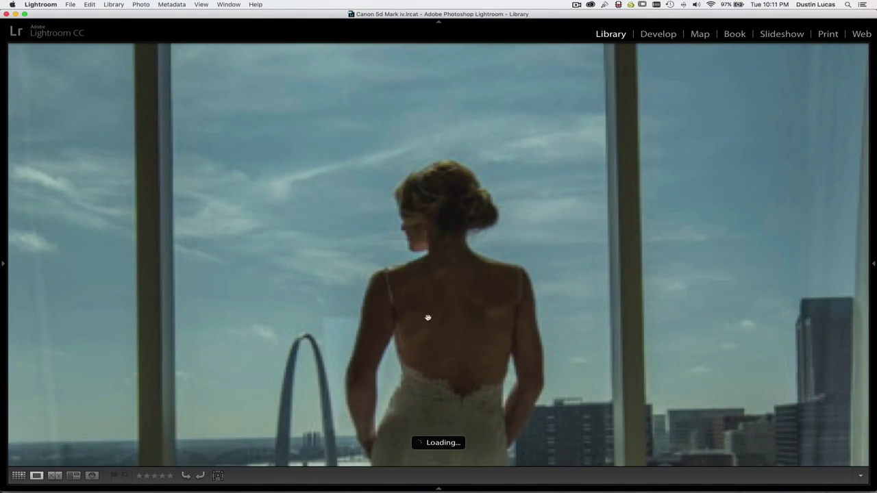
# Build 1:1 previews for the photo, dismissing the already-up-to-date notice
pyautogui.click(113, 4)
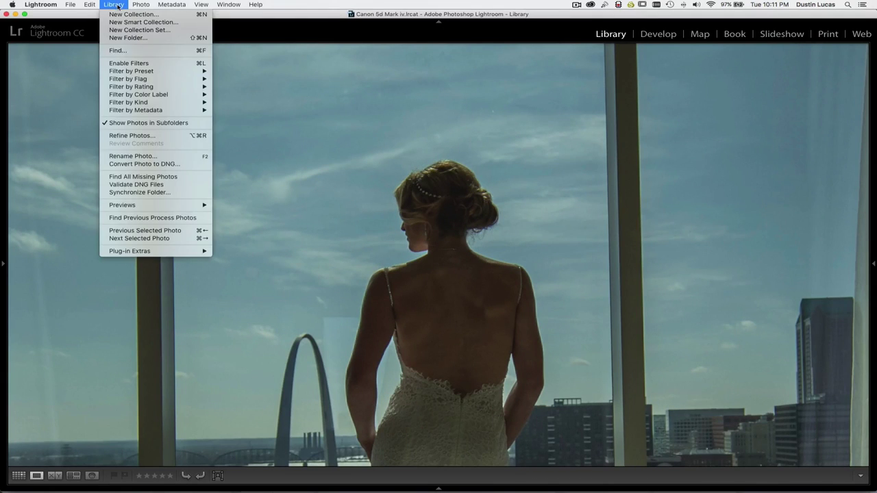
pyautogui.moveTo(160, 205)
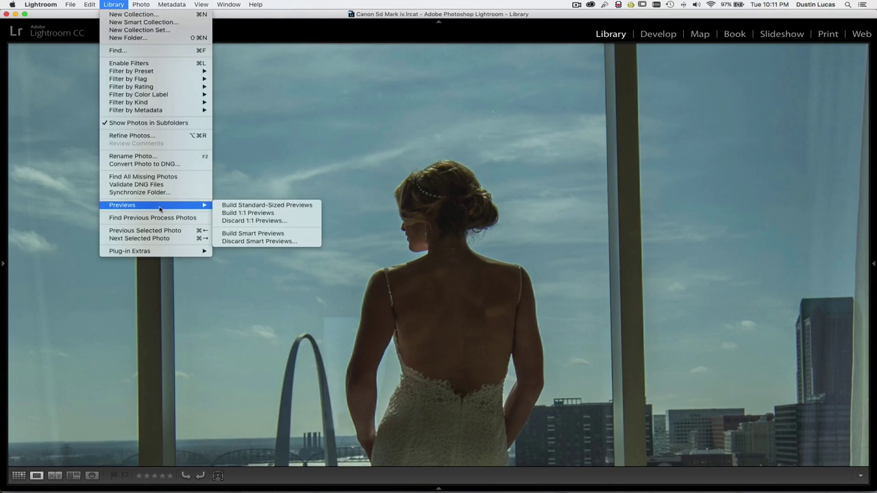
pyautogui.click(244, 213)
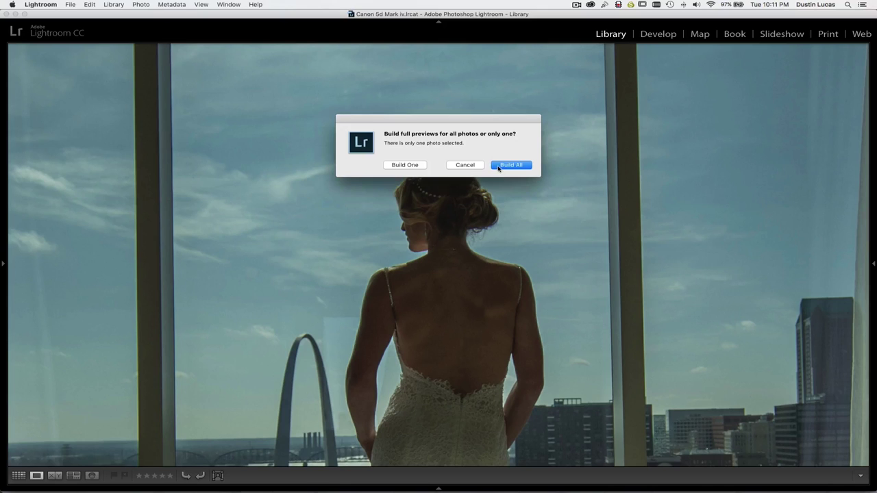
pyautogui.click(417, 167)
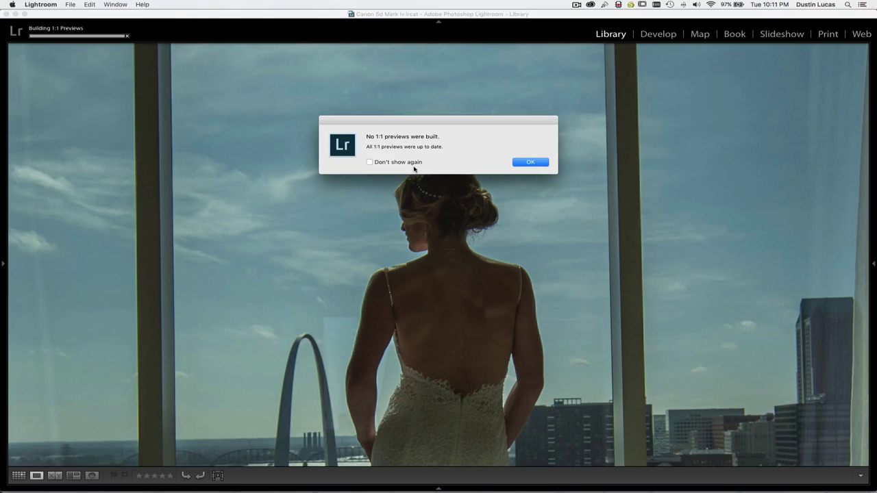
pyautogui.click(541, 163)
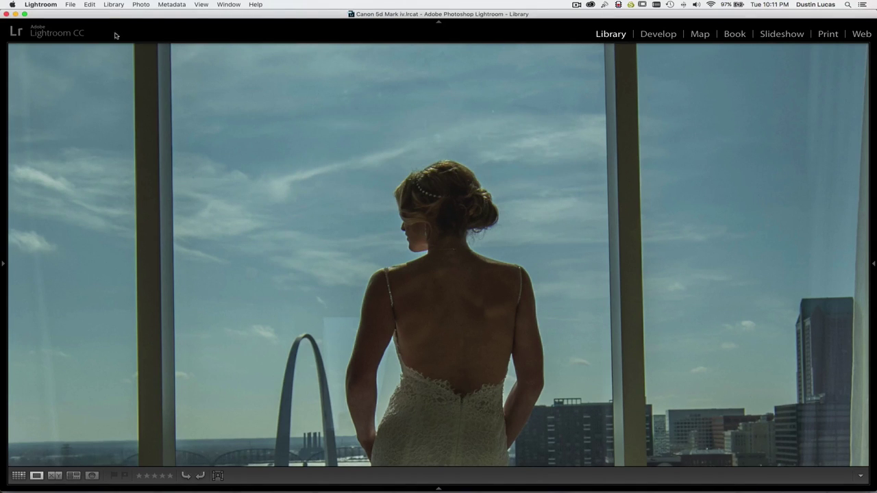
# Build a Smart Preview for the photo, then zoom in and out on the shoulder
pyautogui.click(114, 5)
pyautogui.moveTo(159, 205)
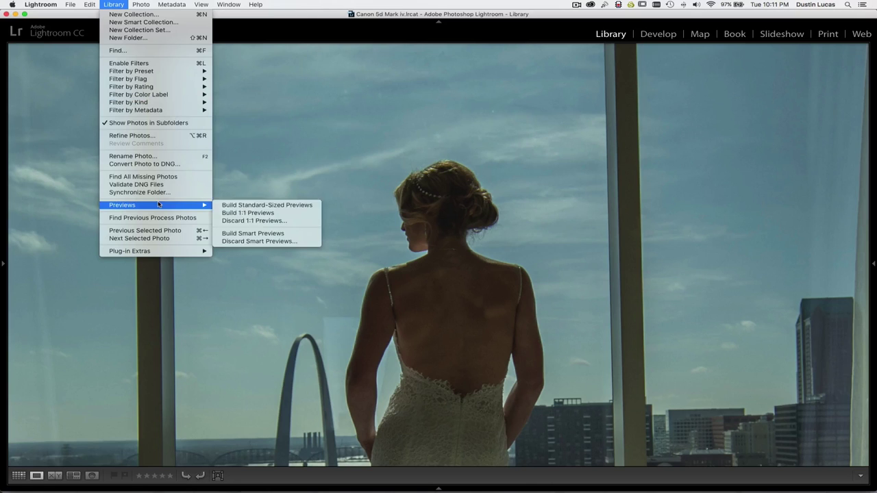
pyautogui.click(259, 234)
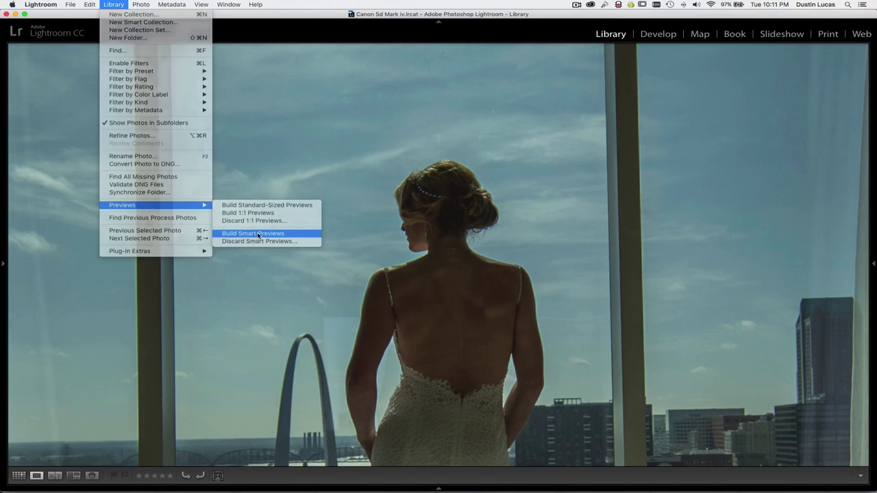
pyautogui.click(499, 165)
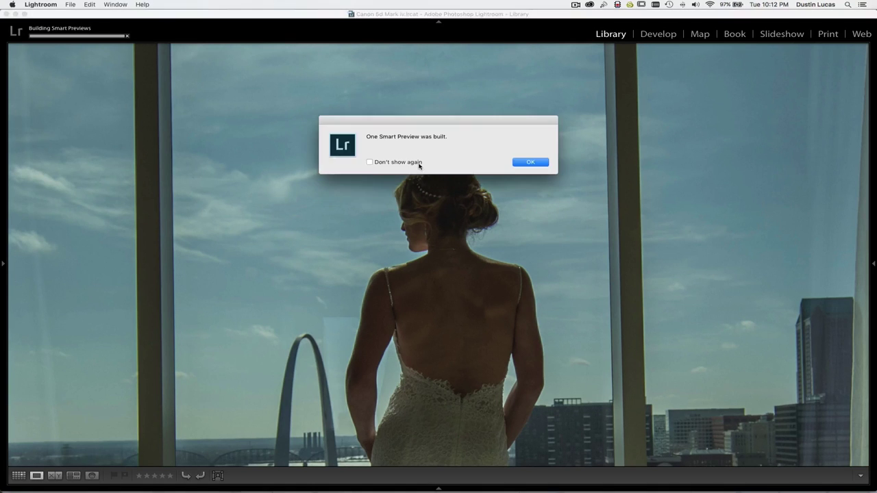
pyautogui.click(525, 162)
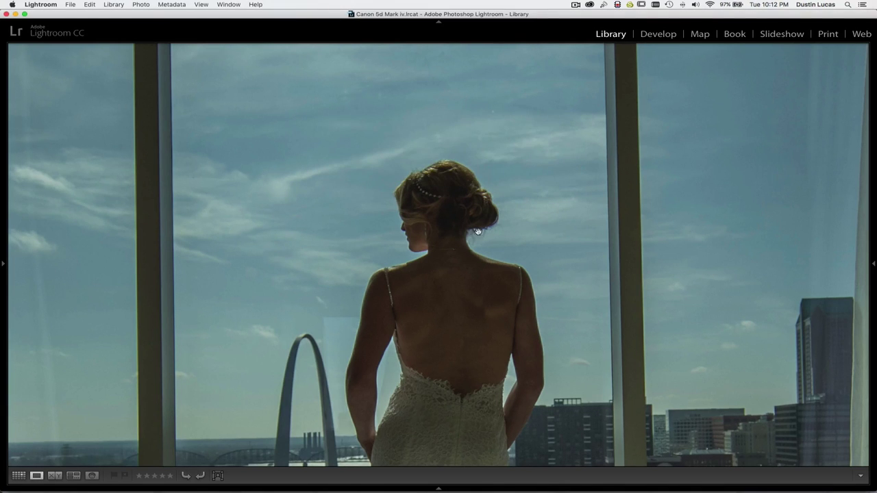
pyautogui.click(453, 254)
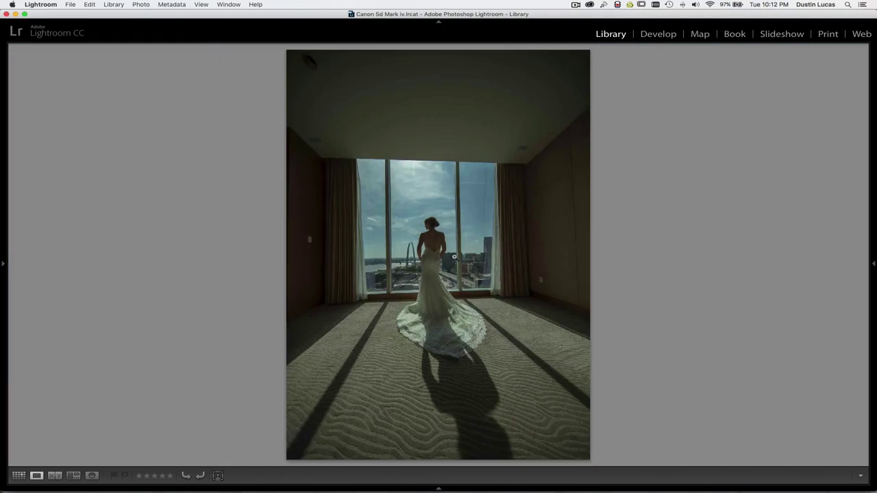
pyautogui.click(435, 236)
pyautogui.click(435, 234)
pyautogui.click(435, 234)
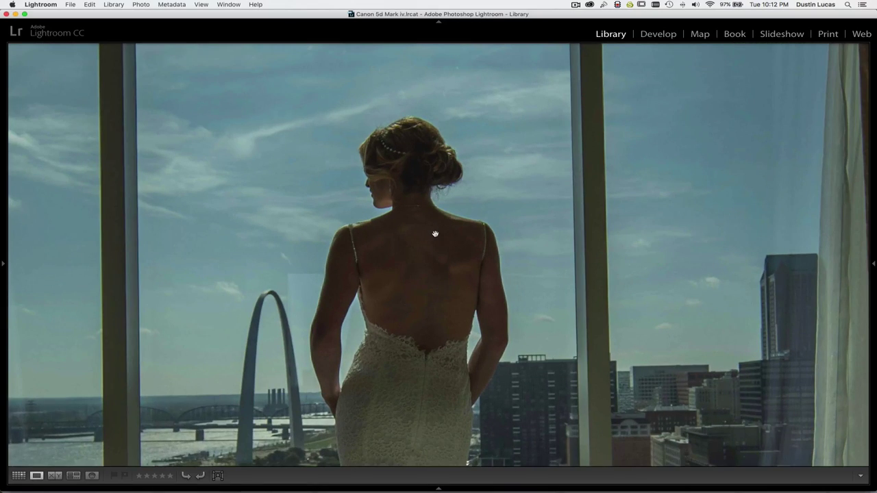
pyautogui.click(435, 235)
# Update the Desktop folder's location in the grid view, confirming Desktop
pyautogui.press('g')
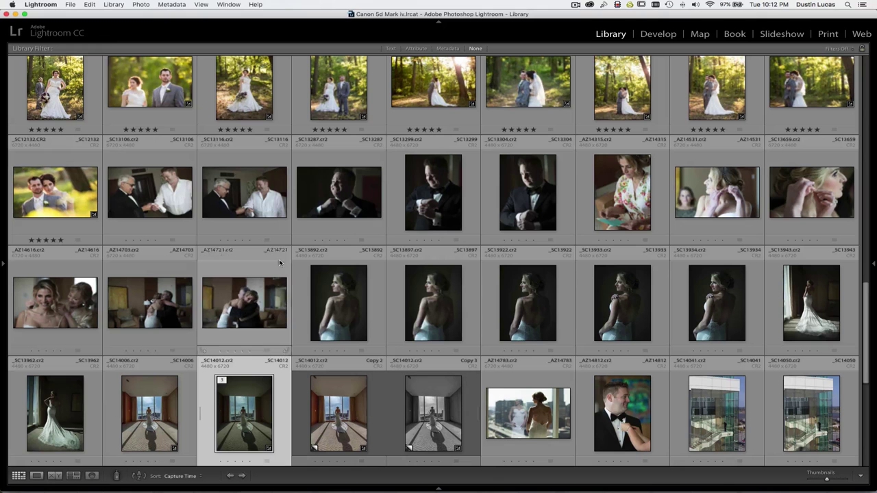
pyautogui.moveTo(3, 266)
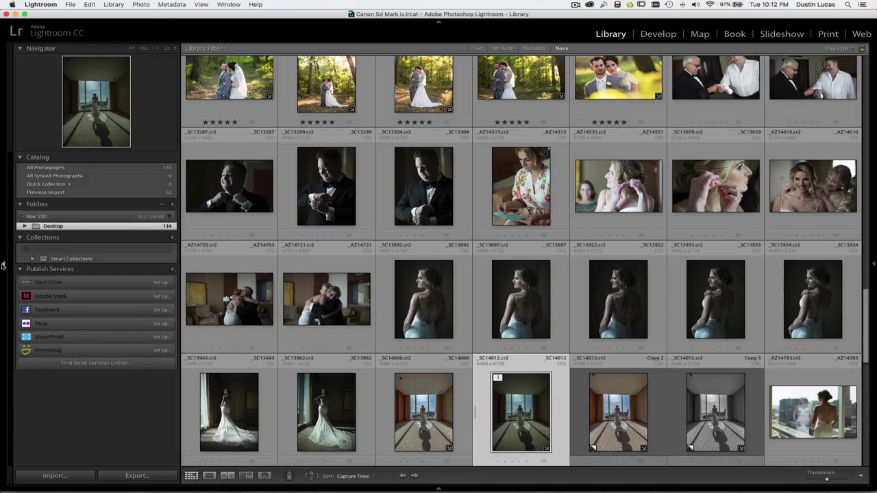
pyautogui.rightClick(50, 228)
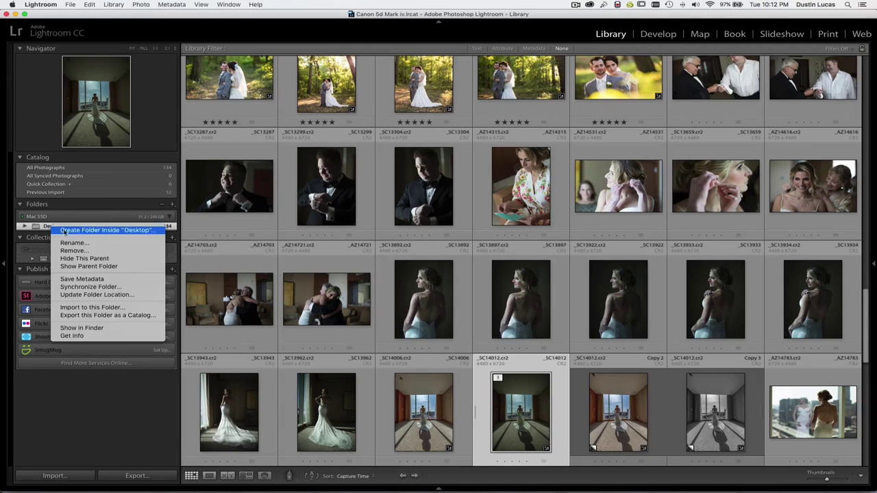
pyautogui.click(82, 296)
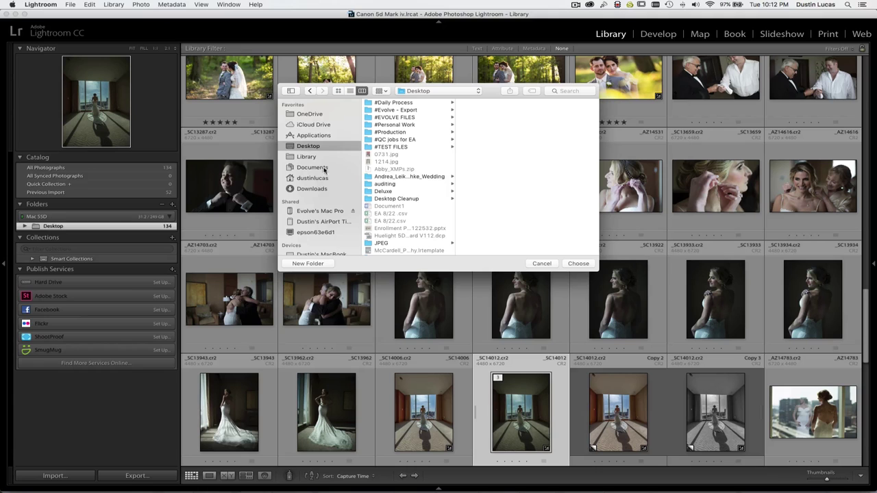
pyautogui.click(580, 264)
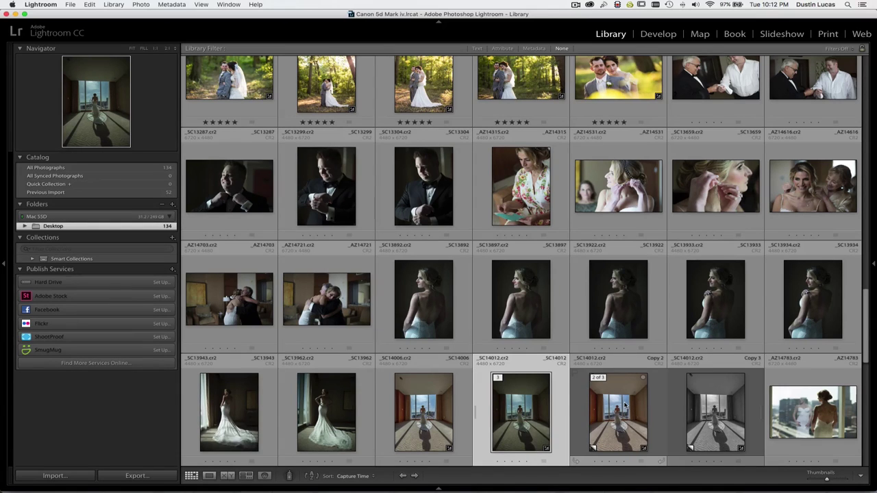
# Remove the Copy 2 and Copy 3 virtual copies of _SC14012, then hide the side panel
pyautogui.click(625, 406)
pyautogui.press('Delete')
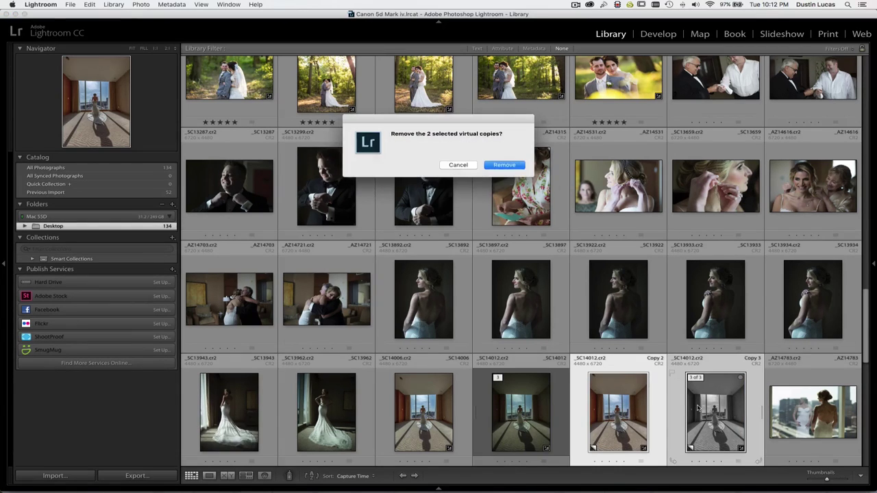
pyautogui.click(506, 165)
pyautogui.doubleClick(539, 409)
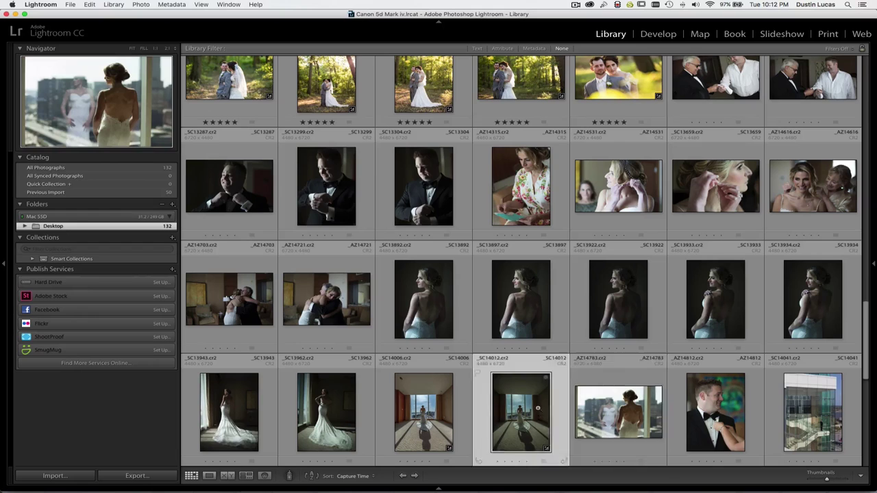
pyautogui.press('g')
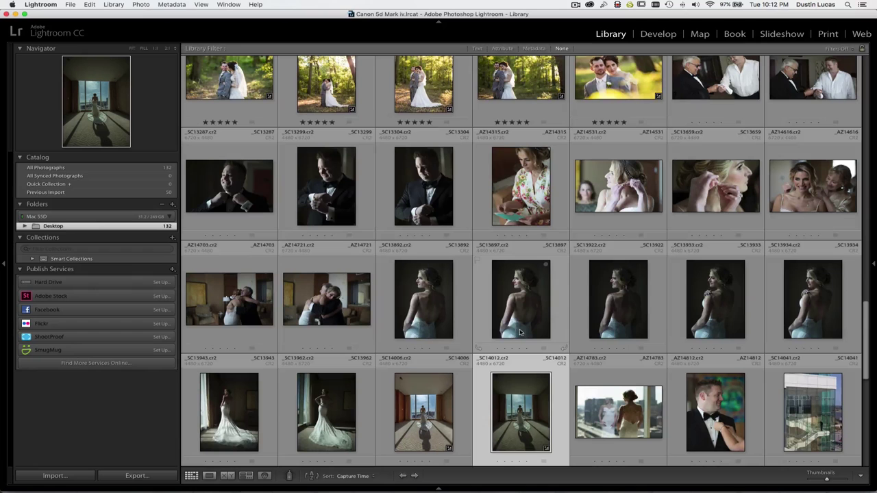
pyautogui.press('Tab')
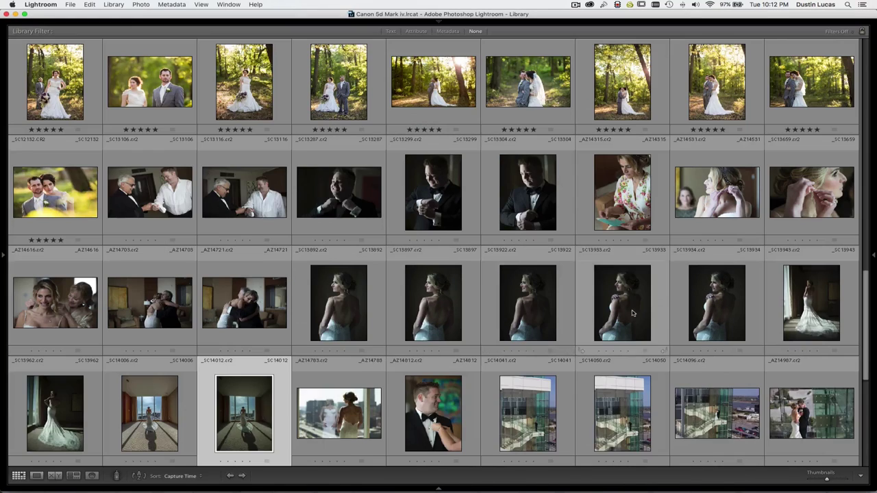
# Show all panels and begin, then cancel, relinking the Desktop folder location
pyautogui.hotkey('shift', 'Tab')
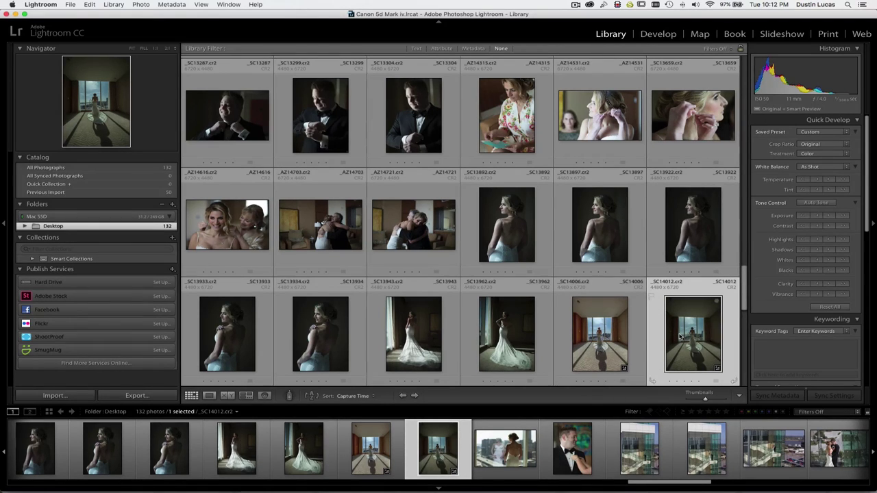
pyautogui.moveTo(679, 336)
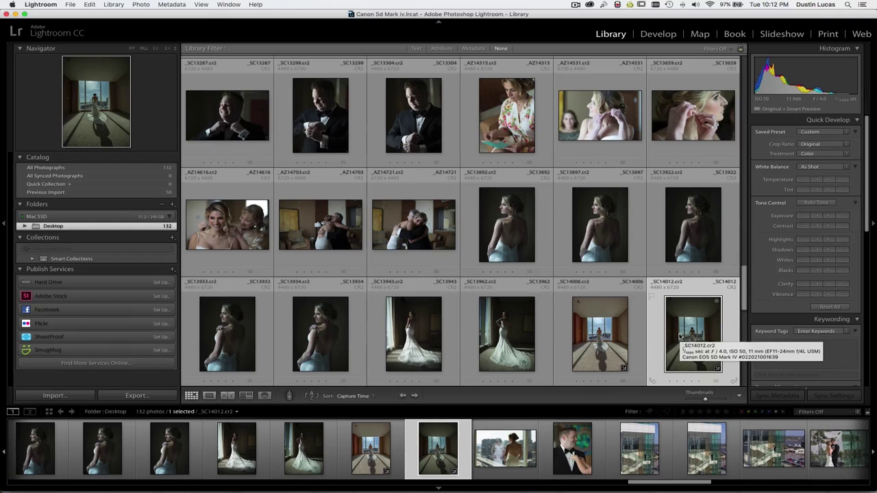
pyautogui.click(25, 227)
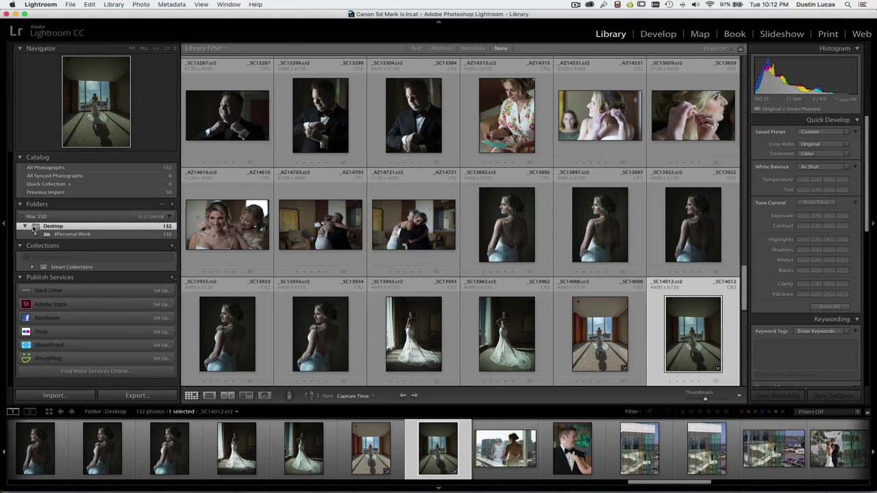
pyautogui.click(25, 227)
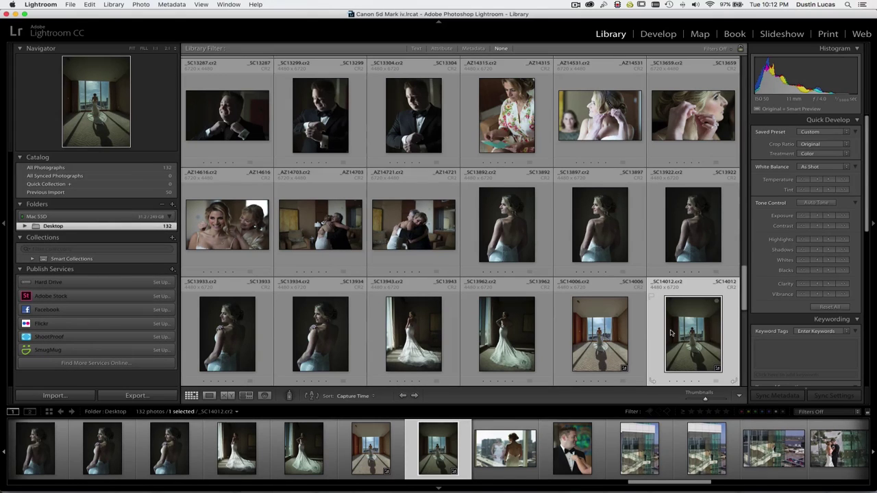
pyautogui.press('super+Tab')
pyautogui.rightClick(48, 226)
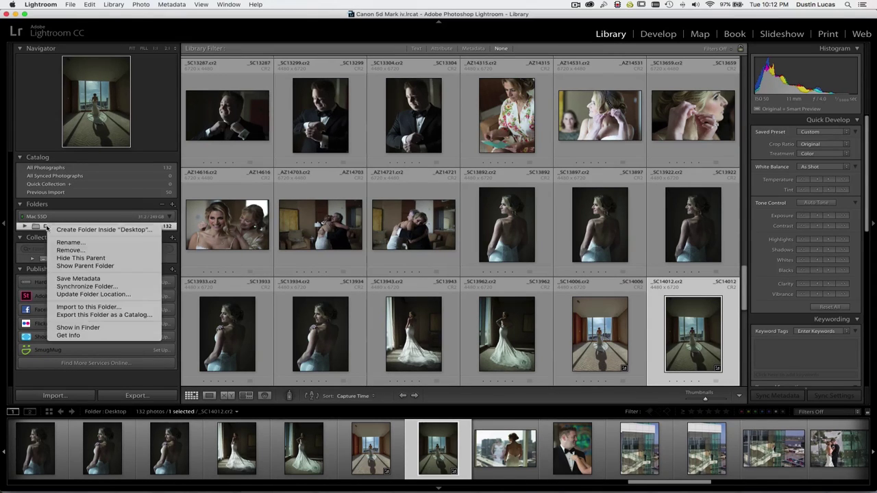
pyautogui.click(92, 295)
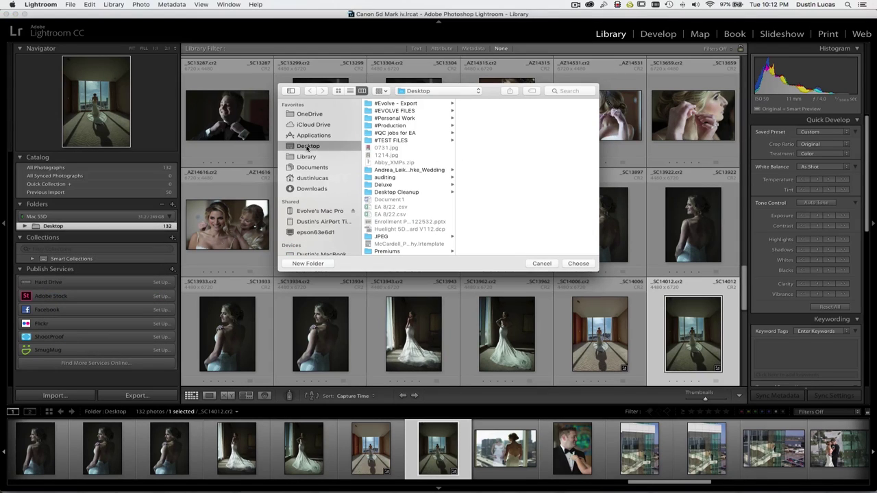
pyautogui.click(579, 264)
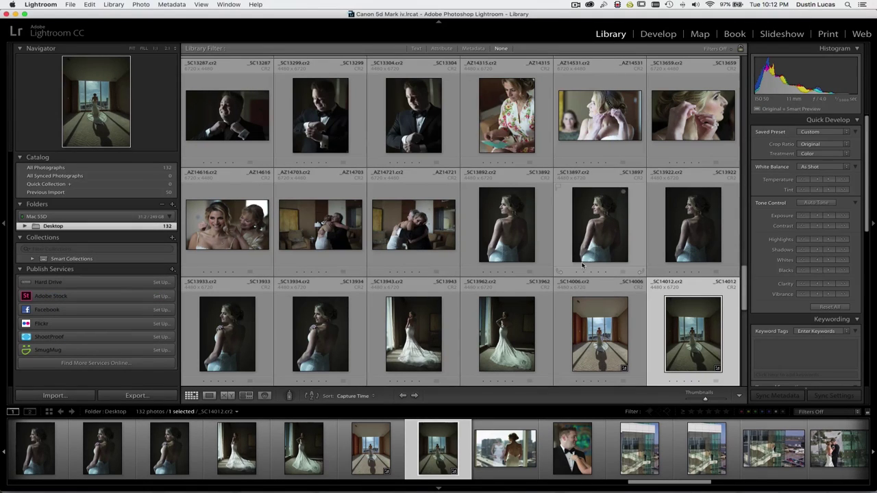
# Expand Desktop > #Personal Work > Shutter Magazine > 2016 > December in the folder tree
pyautogui.click(25, 226)
pyautogui.click(36, 235)
pyautogui.click(47, 243)
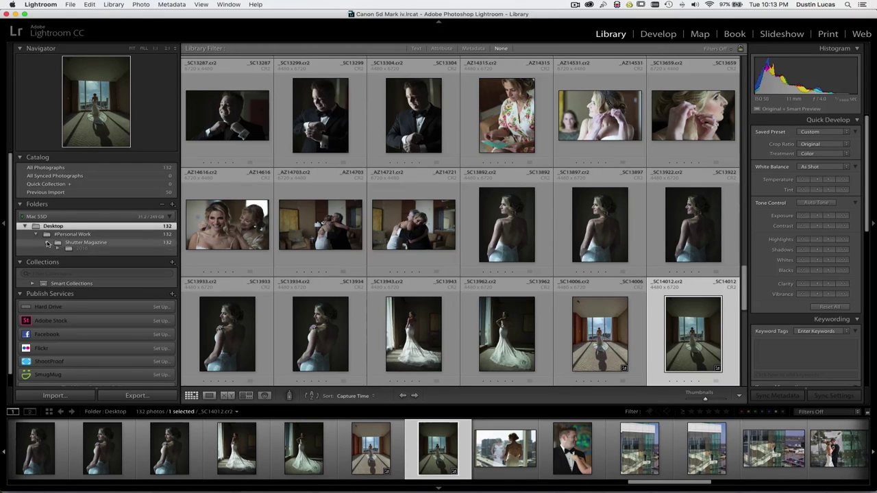
pyautogui.click(58, 251)
pyautogui.click(69, 259)
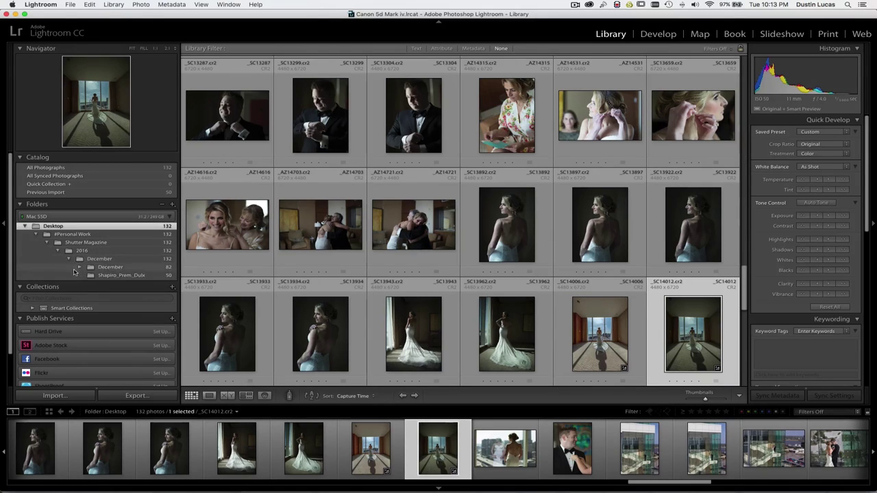
# Relink Shapiro_Prem_Dulx to the Desktop folder and accept combining the folders
pyautogui.rightClick(114, 276)
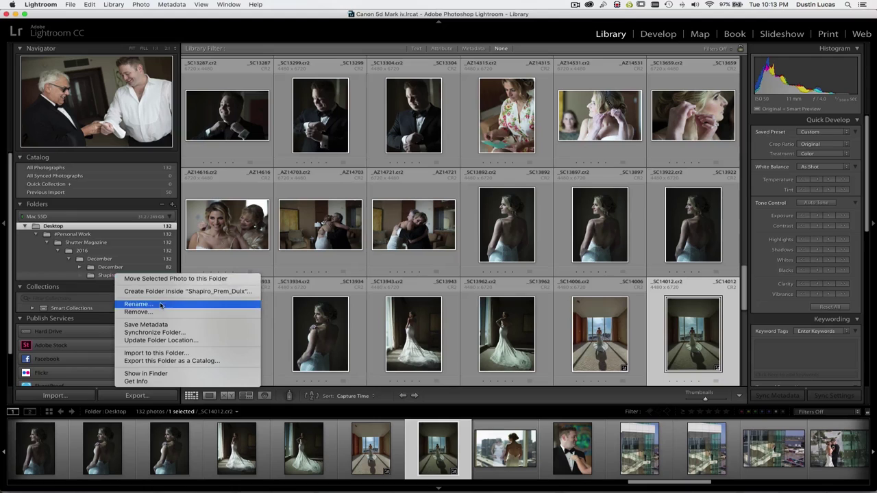
pyautogui.click(159, 341)
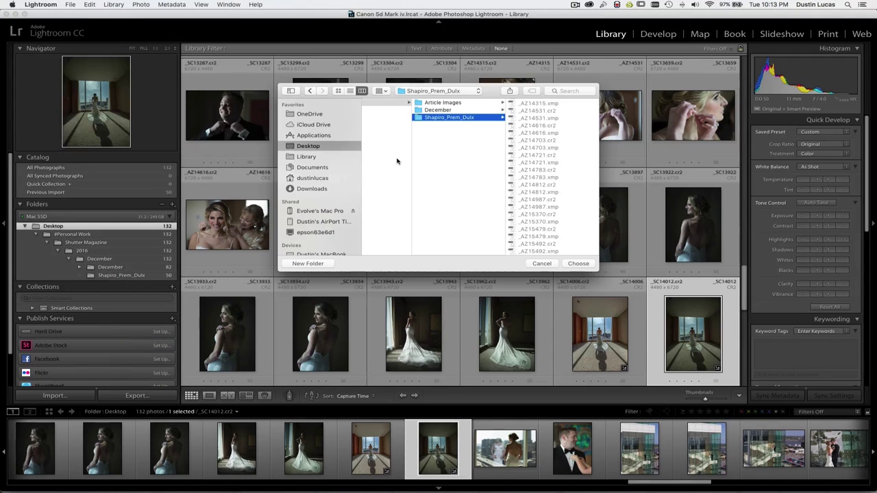
pyautogui.click(312, 148)
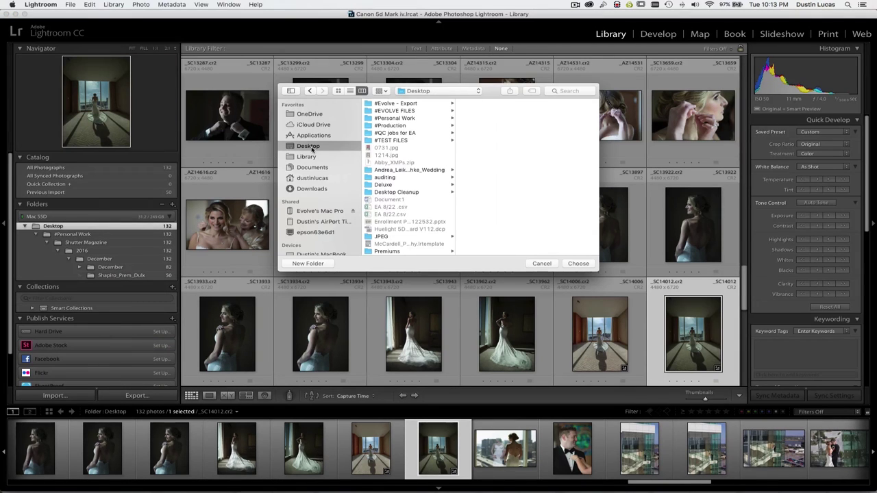
pyautogui.click(576, 266)
pyautogui.click(505, 168)
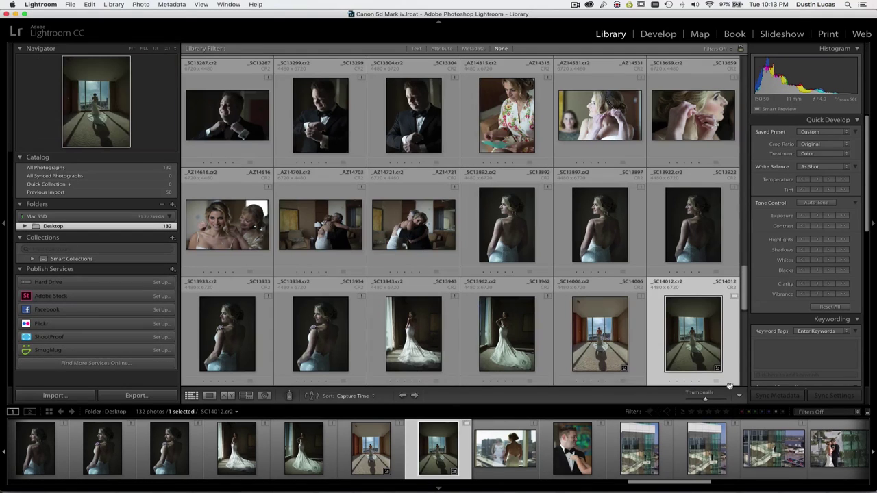
pyautogui.doubleClick(708, 341)
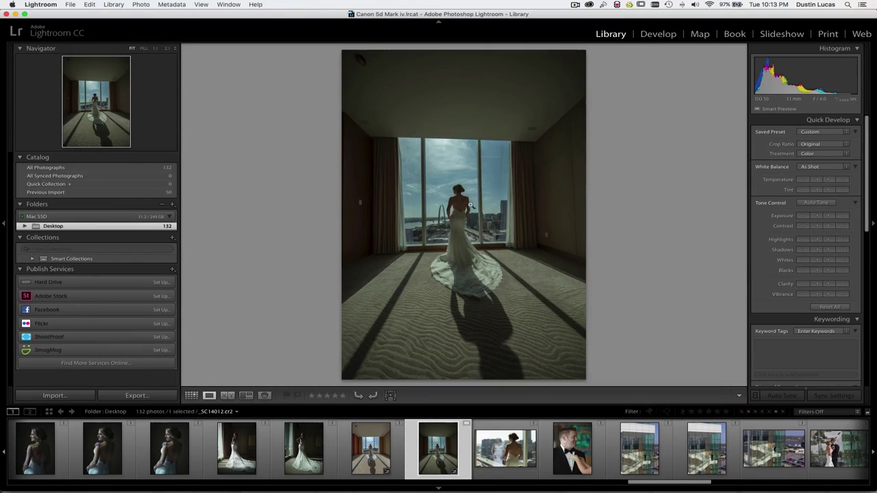
pyautogui.click(492, 235)
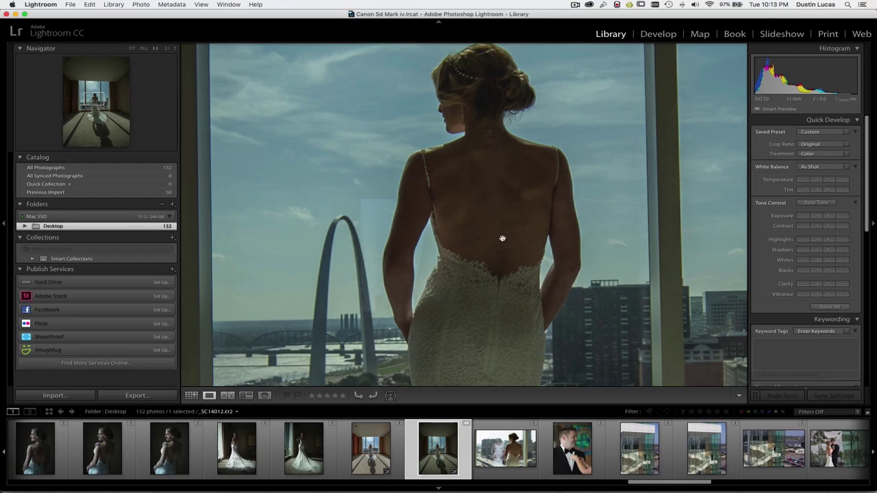
pyautogui.scroll(2, 480, 191)
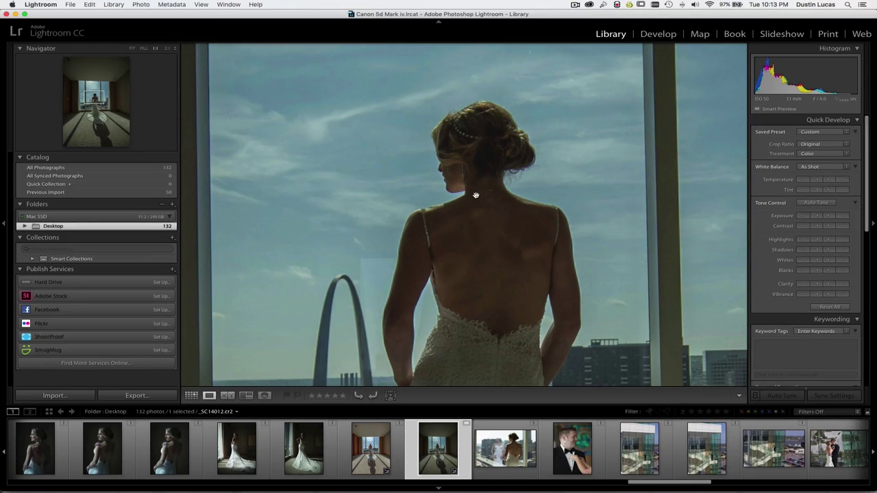
pyautogui.click(478, 208)
pyautogui.click(466, 205)
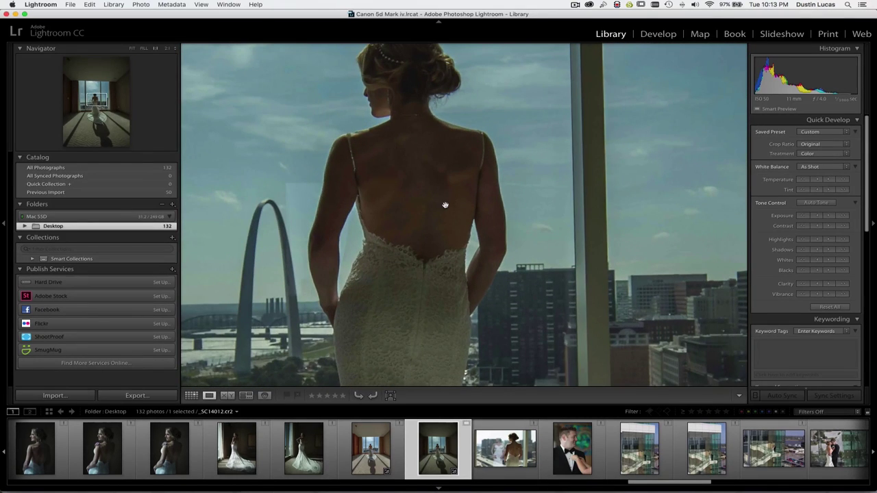
pyautogui.click(442, 209)
pyautogui.click(491, 241)
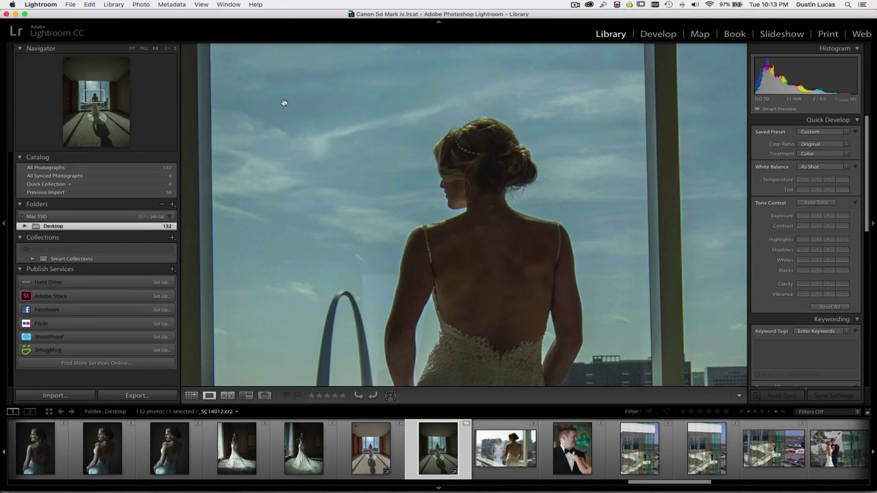
pyautogui.click(167, 48)
pyautogui.moveTo(485, 217); pyautogui.dragTo(496, 243)
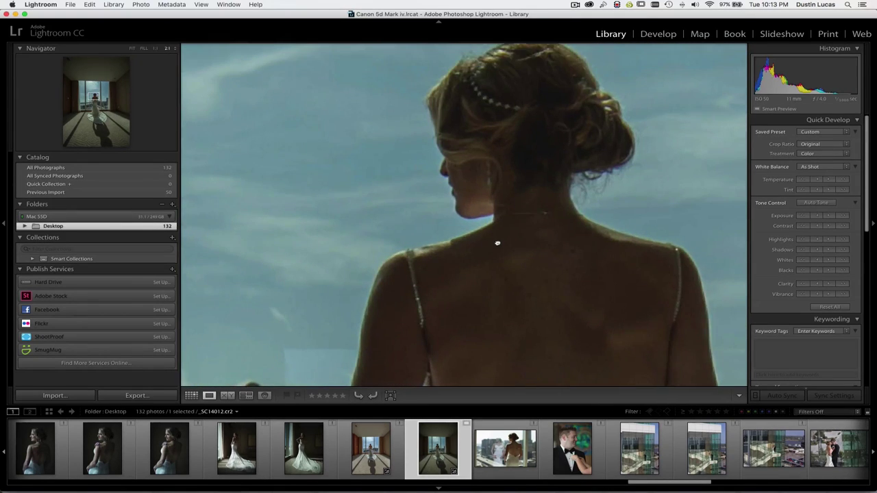
pyautogui.click(497, 243)
pyautogui.click(155, 48)
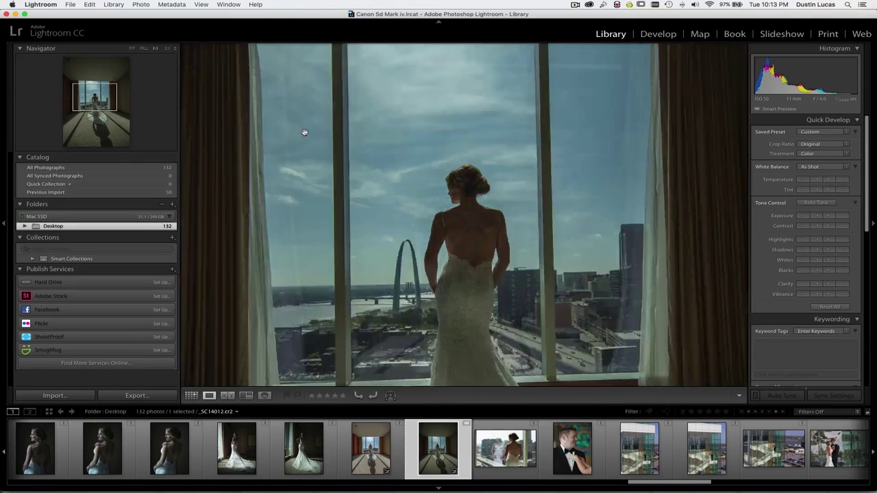
pyautogui.scroll(-4, 832, 309)
pyautogui.scroll(5, 832, 310)
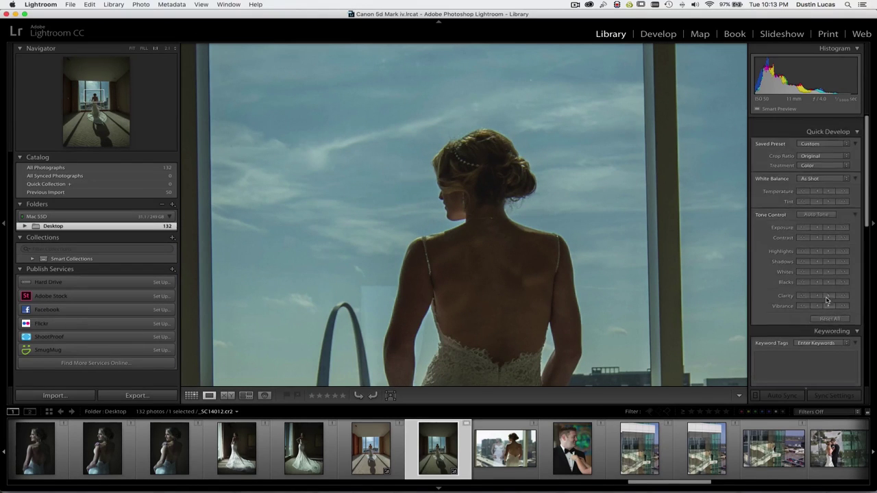
pyautogui.scroll(-3, 504, 312)
pyautogui.scroll(3, 500, 312)
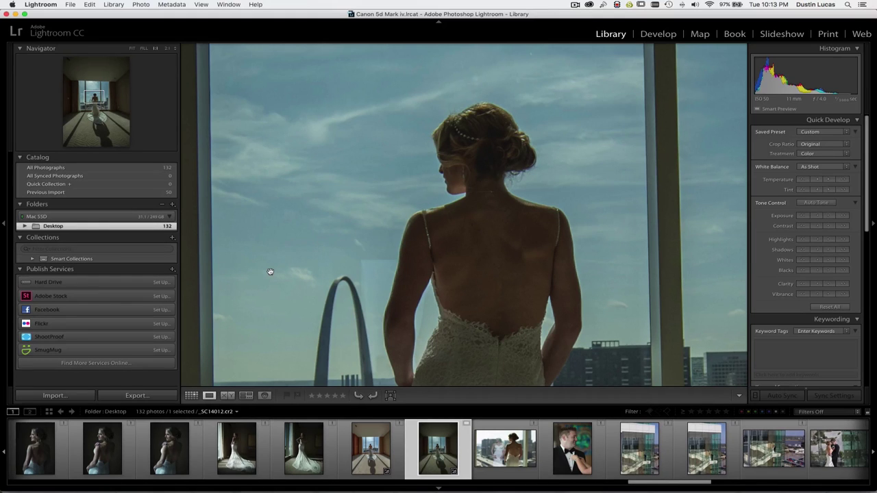
pyautogui.click(25, 225)
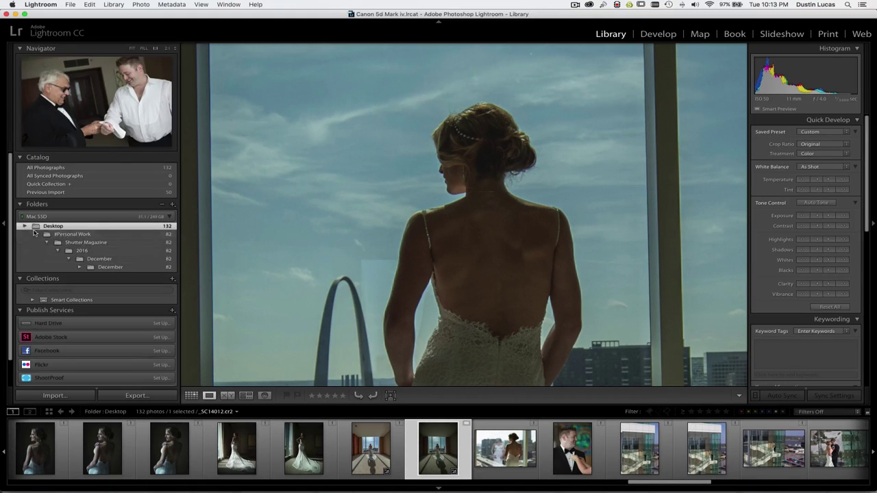
pyautogui.click(25, 225)
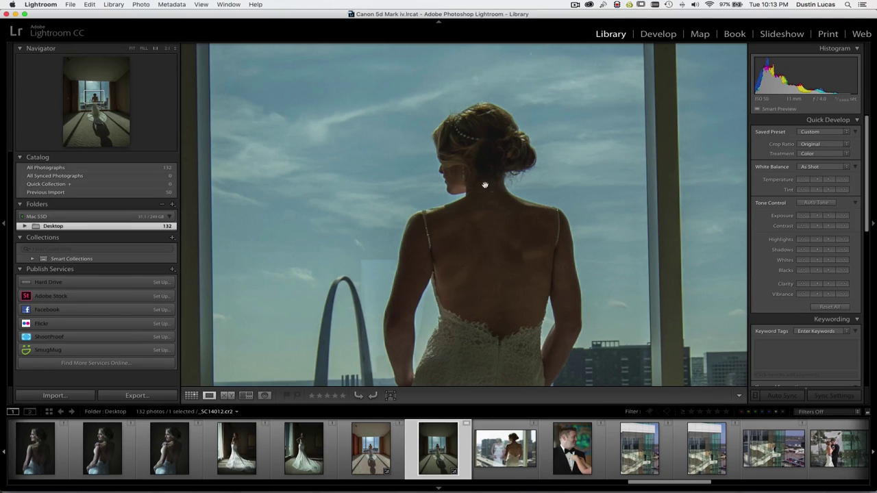
pyautogui.click(496, 239)
pyautogui.click(492, 346)
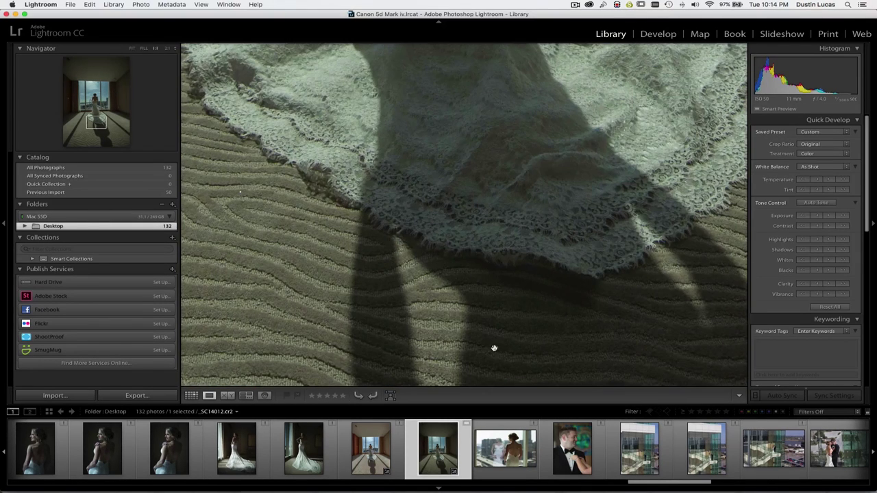
pyautogui.scroll(15, 487, 276)
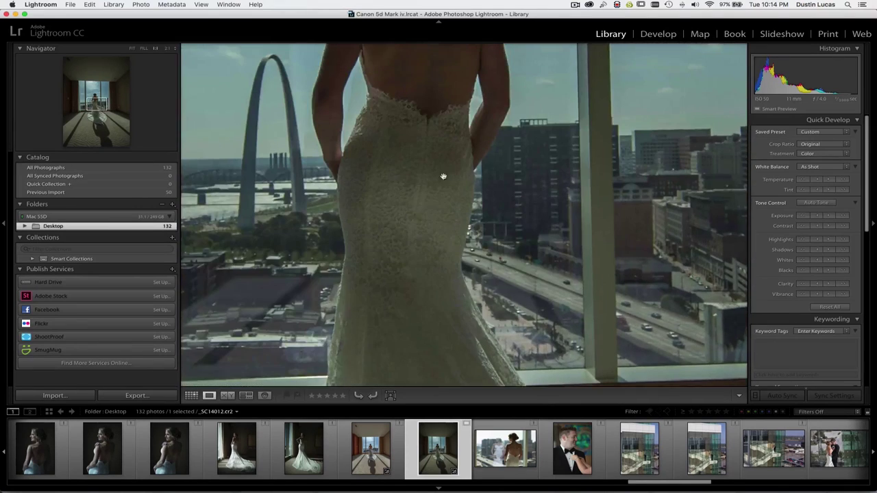
# Quit Lightroom CC and relaunch it from the Dock
pyautogui.press('super+h')
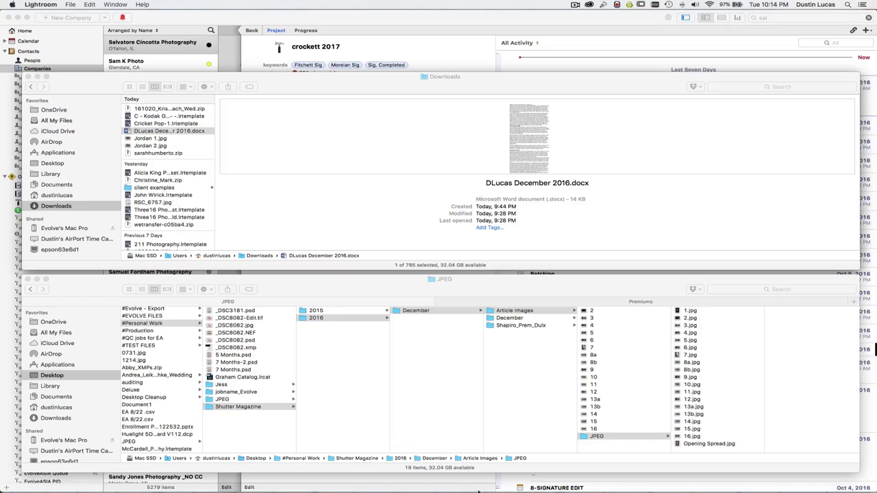
pyautogui.click(451, 483)
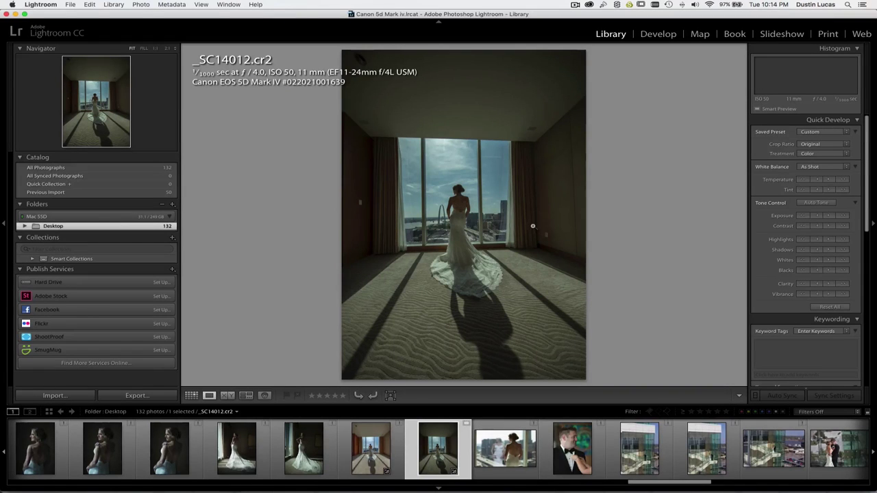
# Switch to Grid view and start locating the missing original for _SC14012.cr2
pyautogui.click(480, 238)
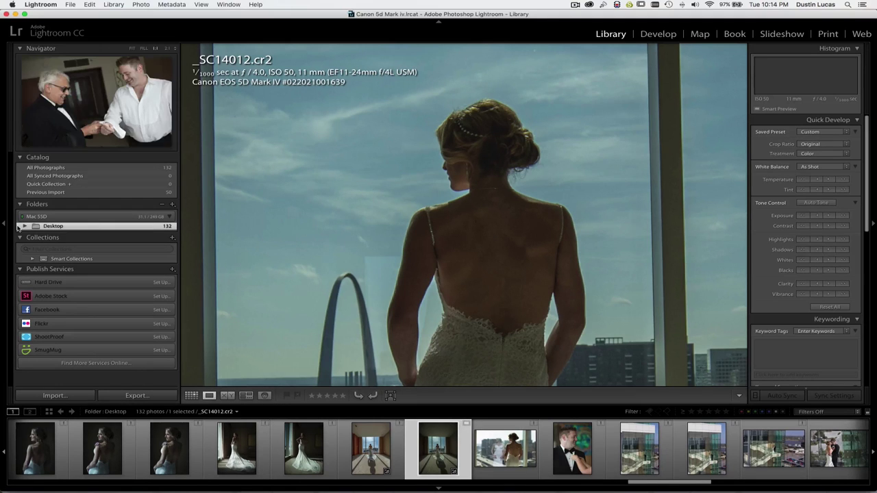
pyautogui.press('g')
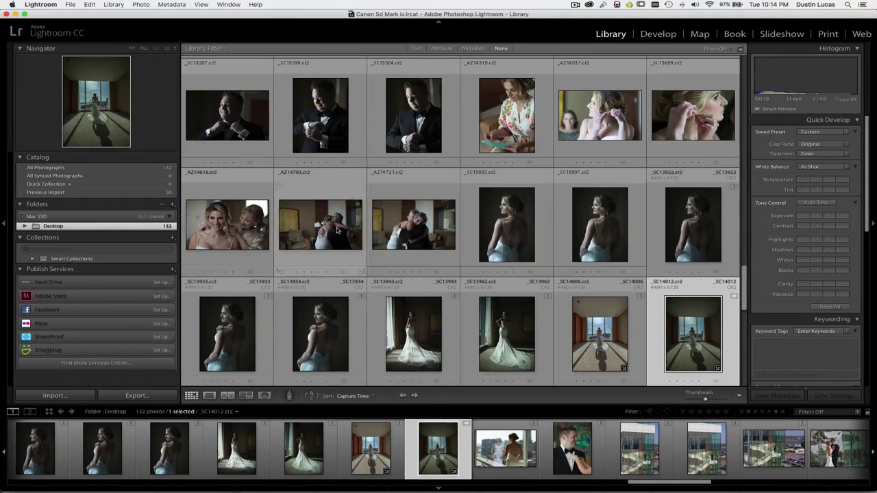
pyautogui.click(733, 299)
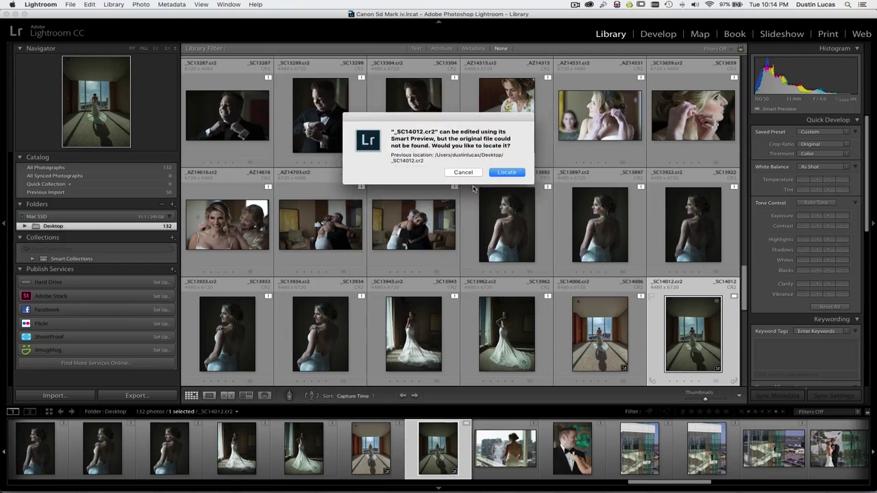
pyautogui.press('Return')
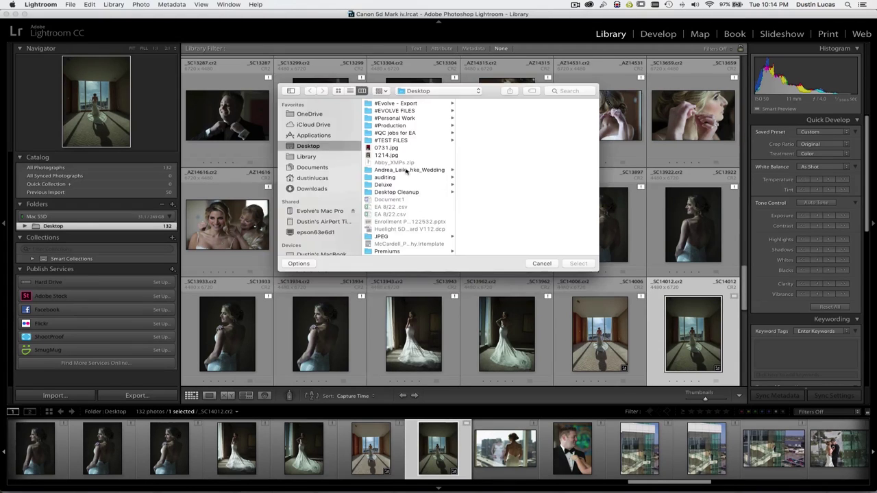
# Relink _SC14012.cr2 to its RAW in #Personal Work > Shutter Magazine > 2016 > December > Shapiro_Prem_Dulx
pyautogui.click(412, 119)
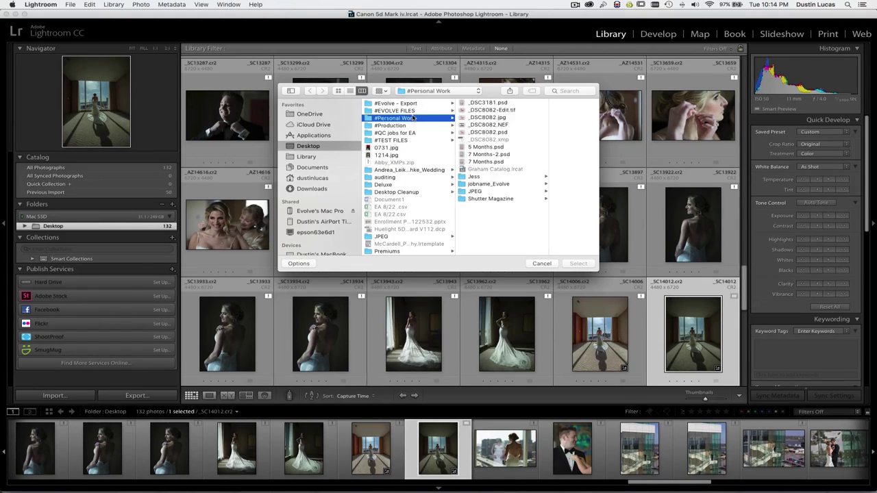
pyautogui.click(491, 199)
pyautogui.click(540, 111)
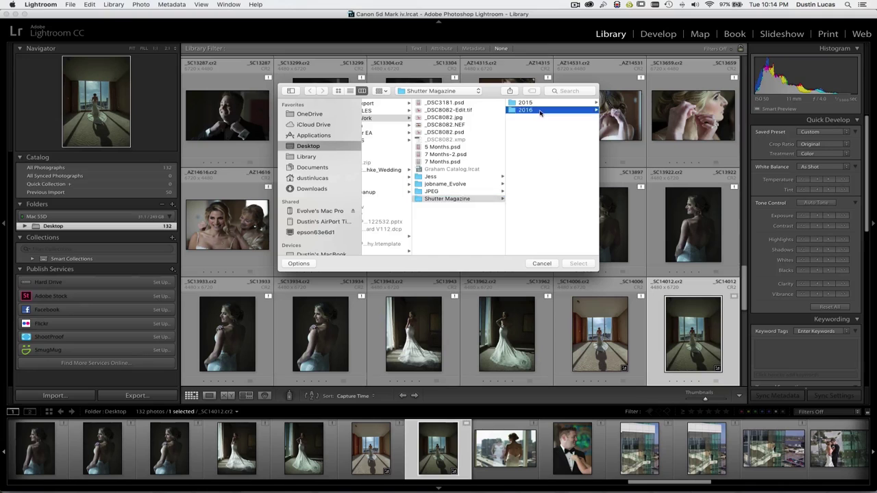
pyautogui.click(539, 103)
pyautogui.click(537, 118)
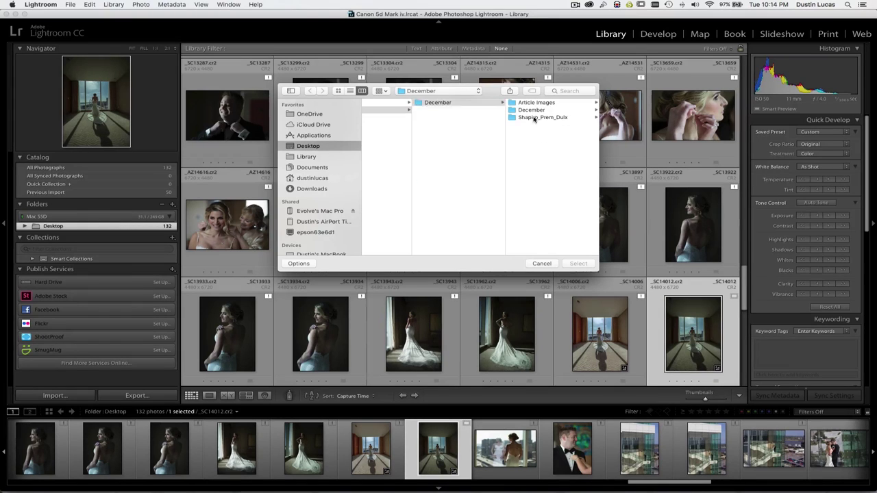
pyautogui.scroll(-10, 548, 203)
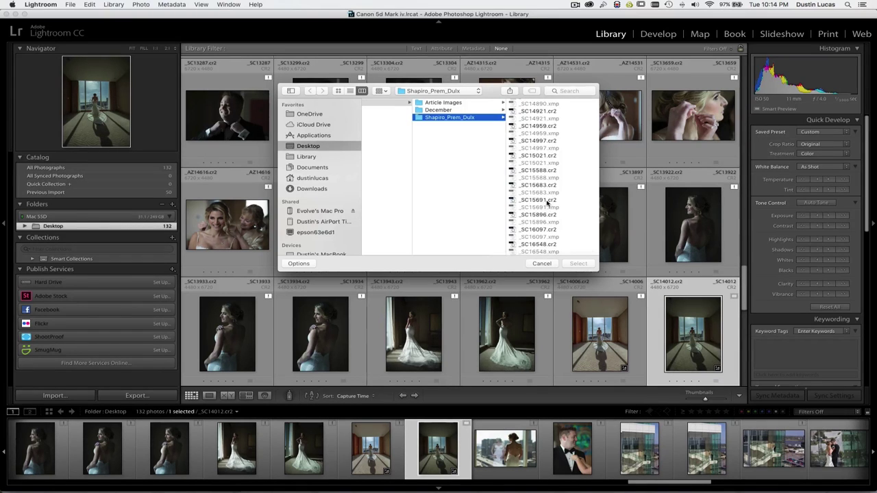
pyautogui.scroll(3, 548, 203)
pyautogui.click(541, 141)
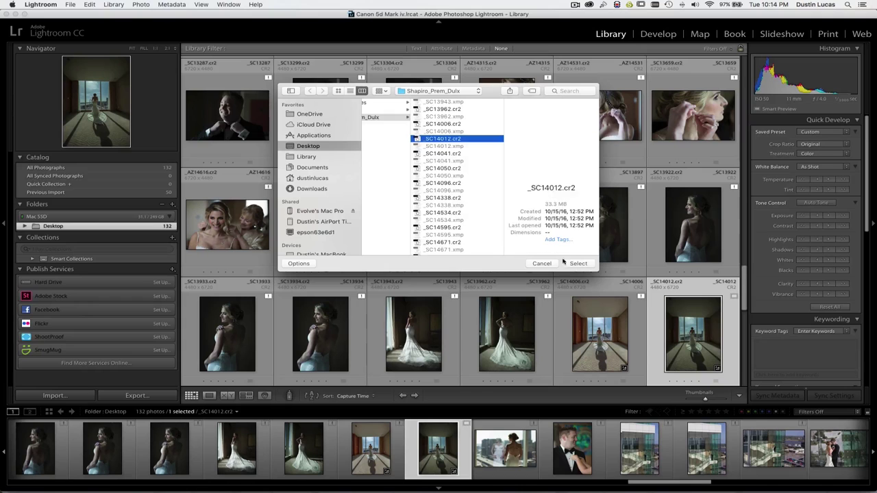
pyautogui.click(577, 264)
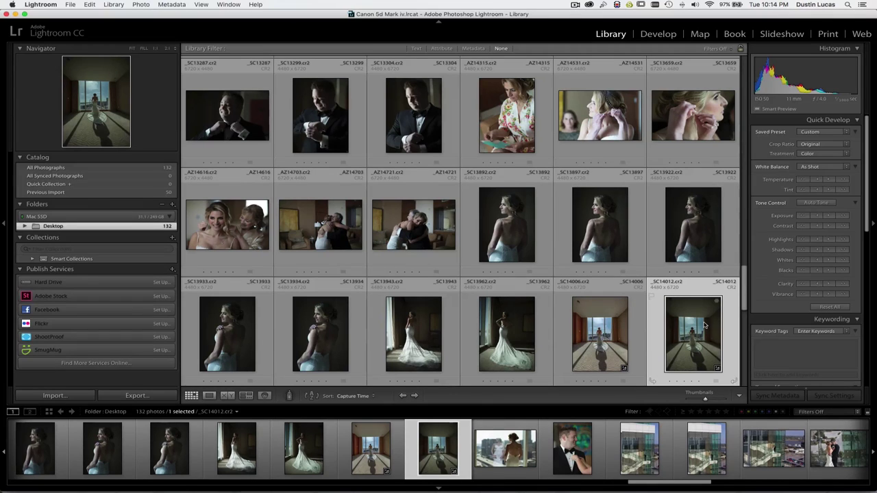
pyautogui.click(643, 320)
# Reselect _SC14012 and briefly view it in Develop before returning to the grid
pyautogui.click(692, 326)
pyautogui.press('super+j')
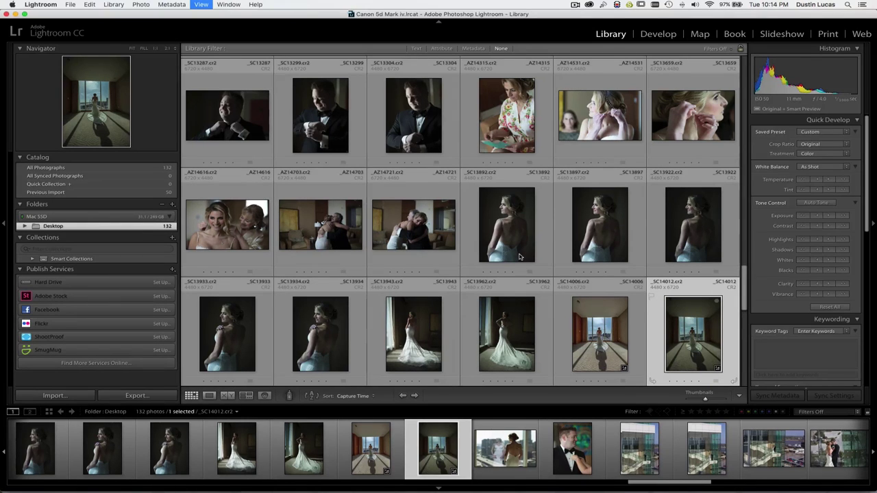
pyautogui.press('d')
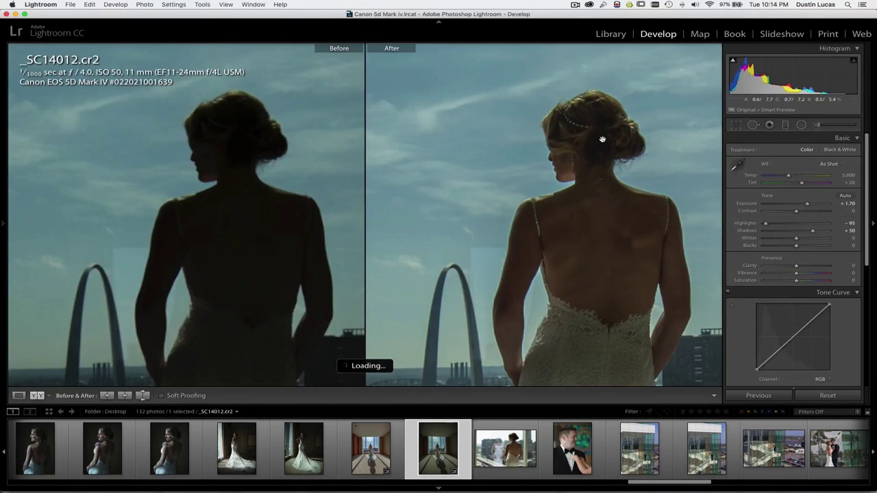
pyautogui.press('g')
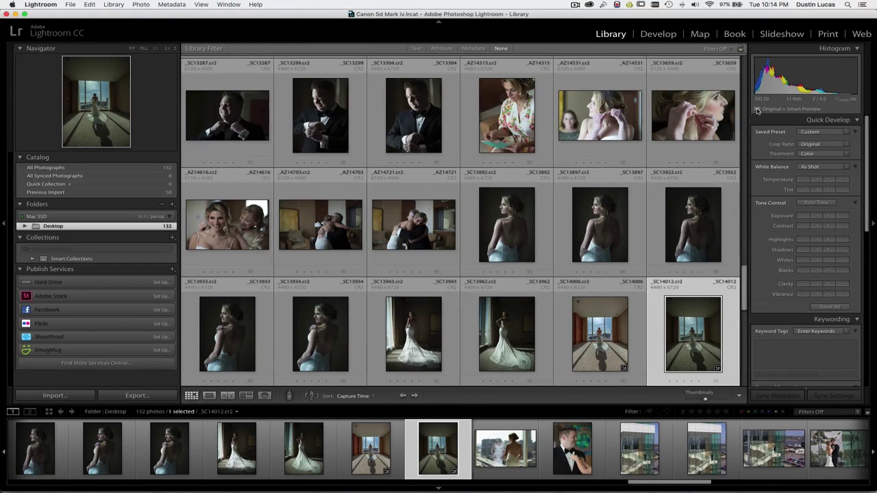
# Discard the photo's Smart Preview and reopen it in Develop's Before & After
pyautogui.click(757, 110)
pyautogui.click(529, 207)
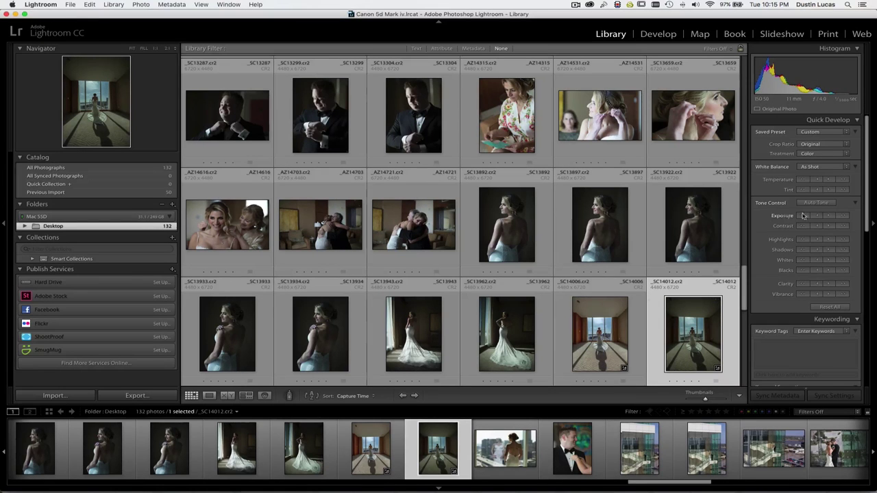
pyautogui.press('d')
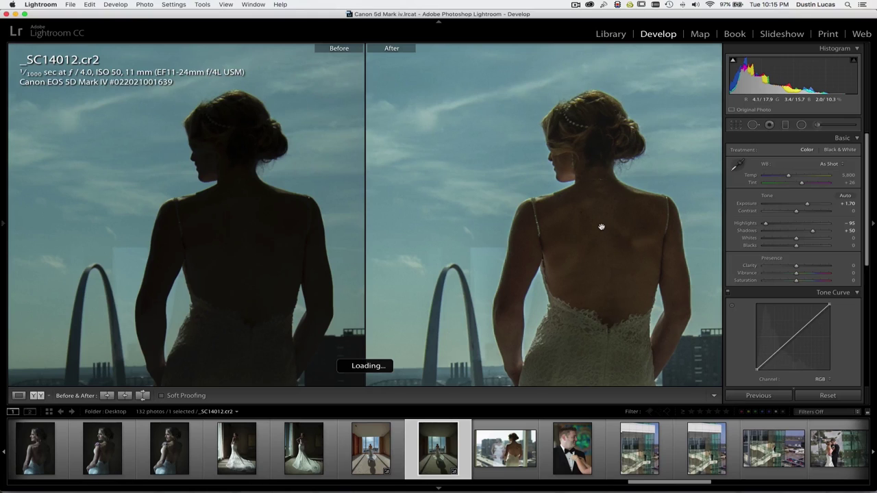
# Pan the Before & After view, collapse Tone Curve and expand the Detail panel
pyautogui.moveTo(595, 223); pyautogui.dragTo(575, 224)
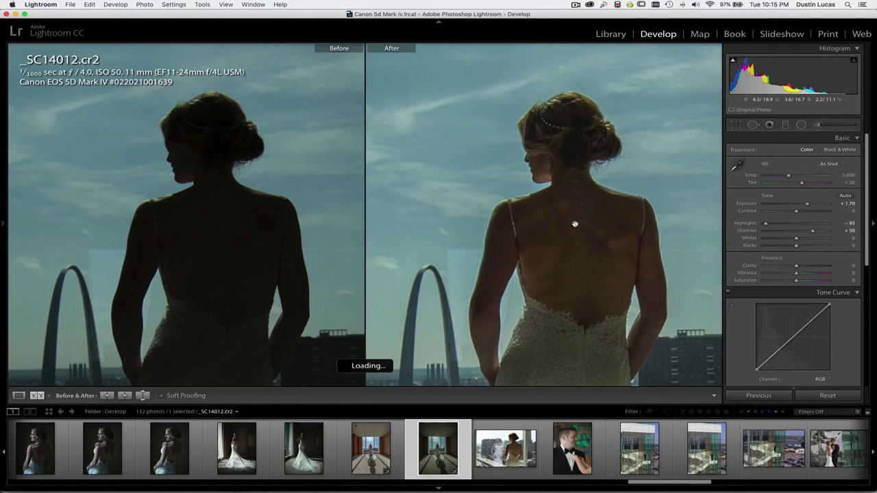
pyautogui.click(784, 293)
pyautogui.click(771, 330)
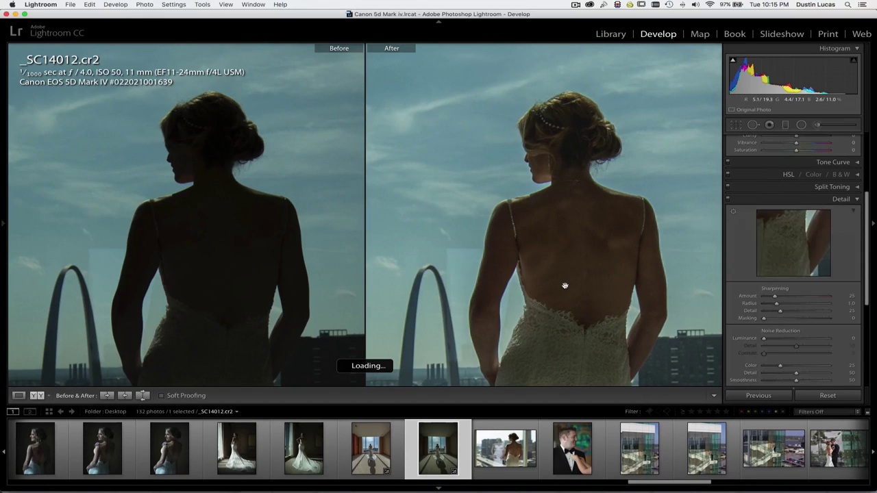
pyautogui.click(116, 5)
pyautogui.click(116, 5)
# Build 1:1 previews for the selected bride photo and dismiss the notice
pyautogui.press('g')
pyautogui.click(114, 5)
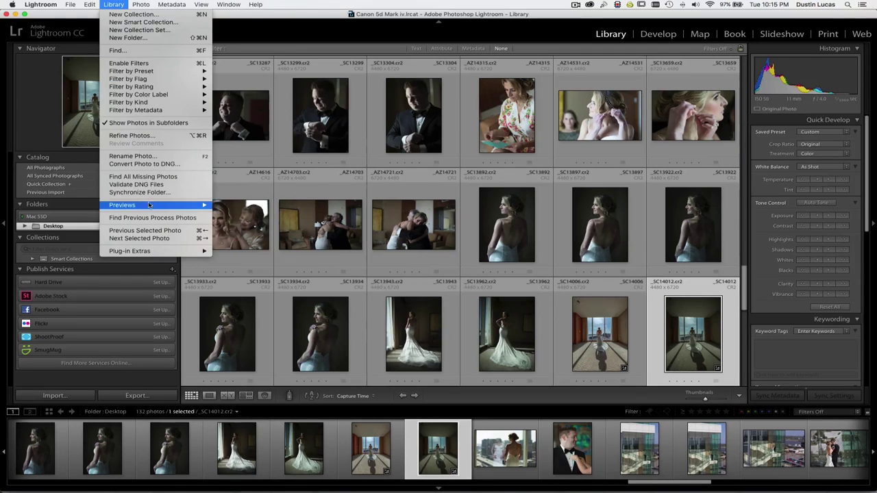
pyautogui.moveTo(149, 207)
pyautogui.click(246, 213)
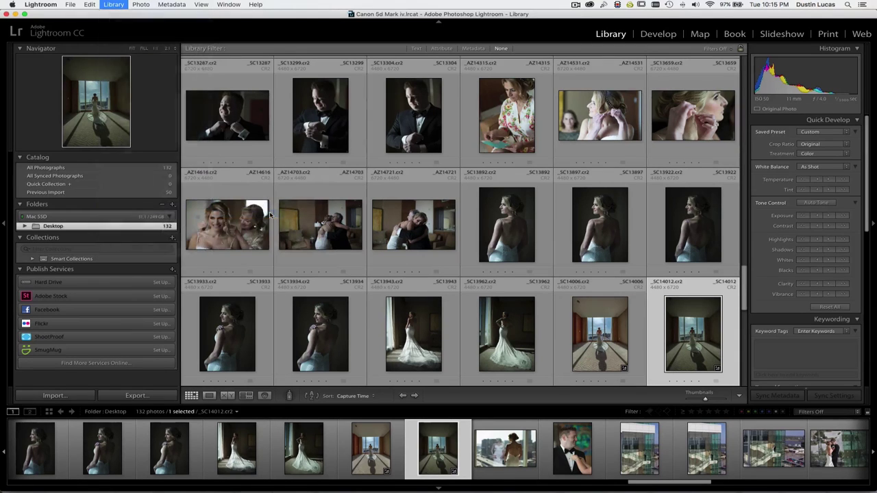
pyautogui.click(414, 166)
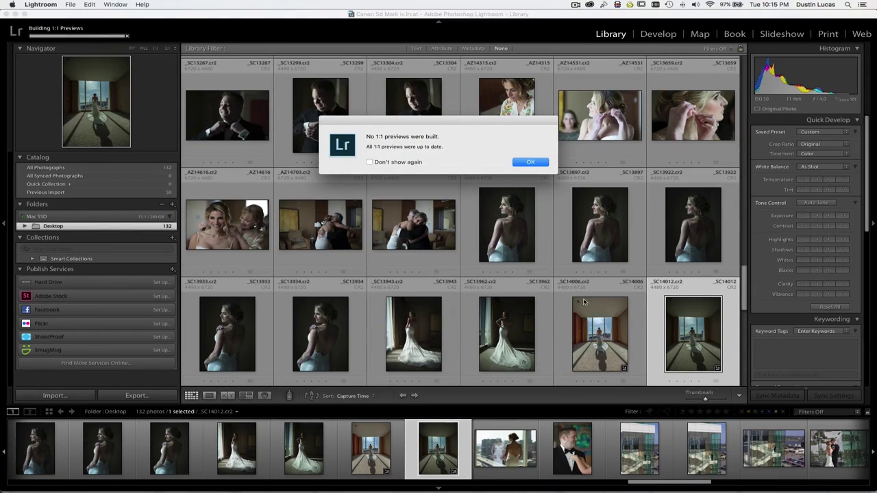
pyautogui.click(531, 162)
# Open _SC14012.cr2 in Develop's Before & After view and scroll to the Detail panel
pyautogui.doubleClick(707, 352)
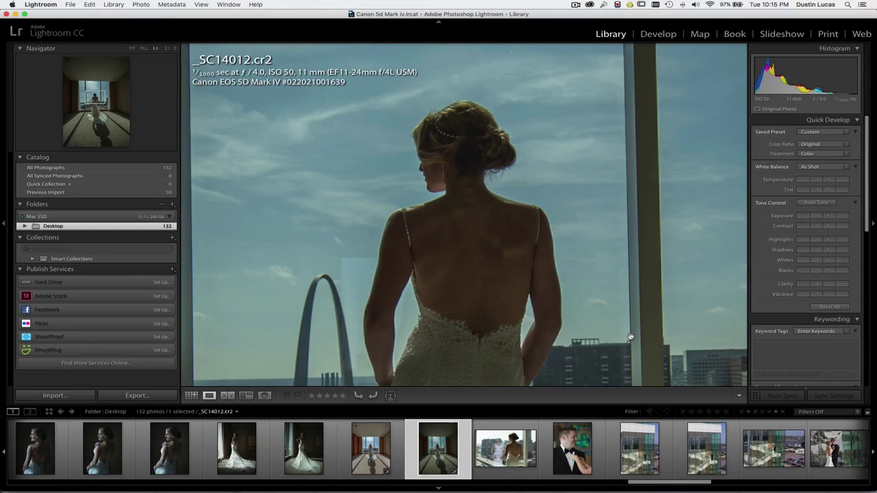
pyautogui.press('d')
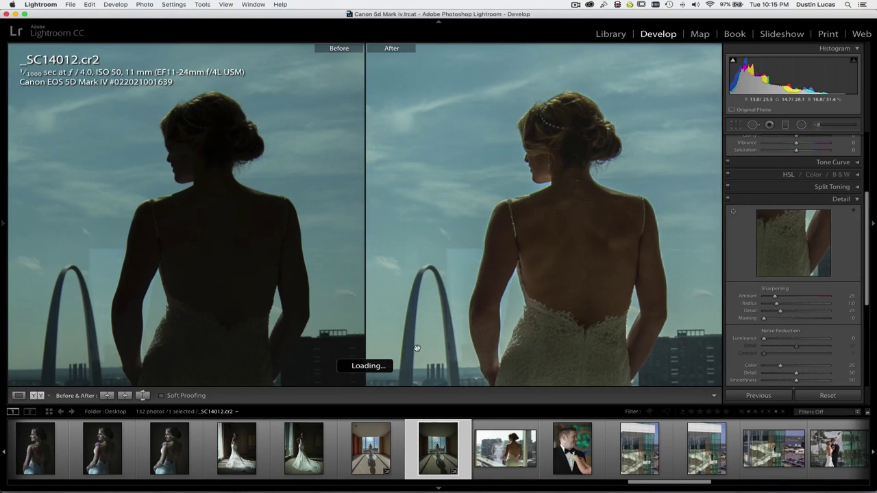
pyautogui.scroll(-2, 417, 348)
pyautogui.scroll(3, 417, 348)
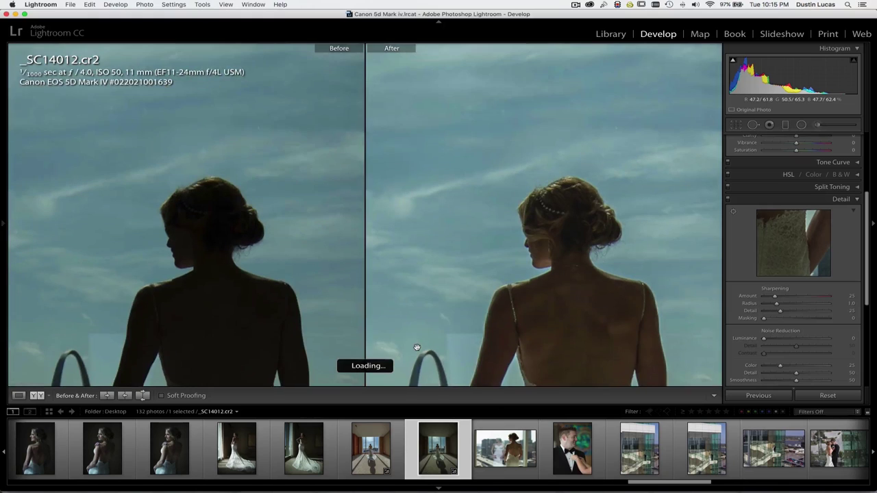
pyautogui.scroll(-2, 416, 348)
pyautogui.scroll(-1, 416, 347)
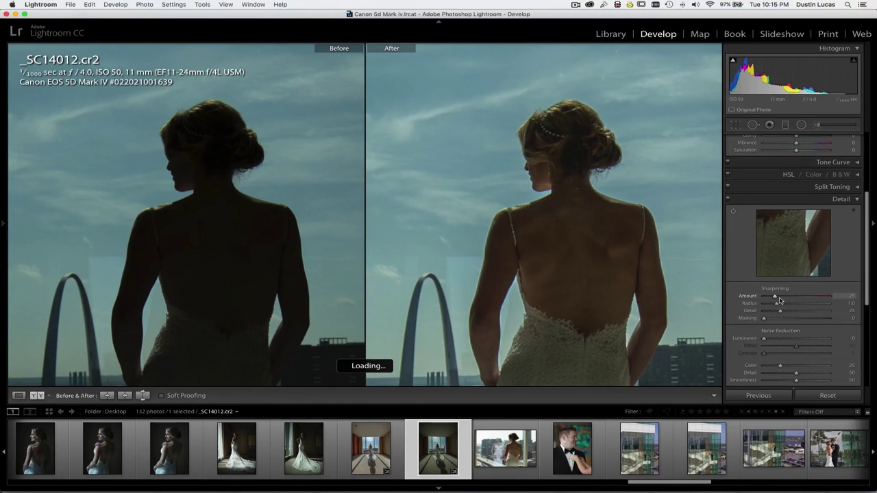
# Set Luminance noise reduction to 25, view the photo alone fitted, then return to the grid
pyautogui.click(774, 340)
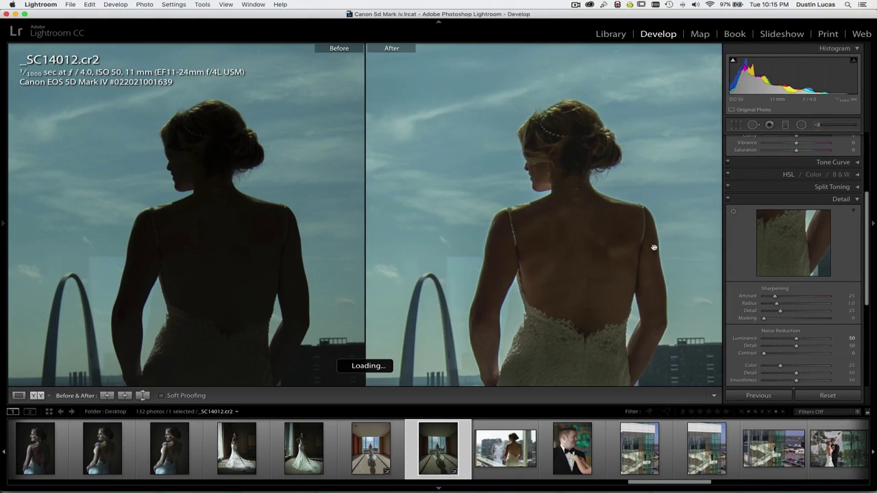
pyautogui.moveTo(789, 339); pyautogui.dragTo(785, 341)
pyautogui.press('y')
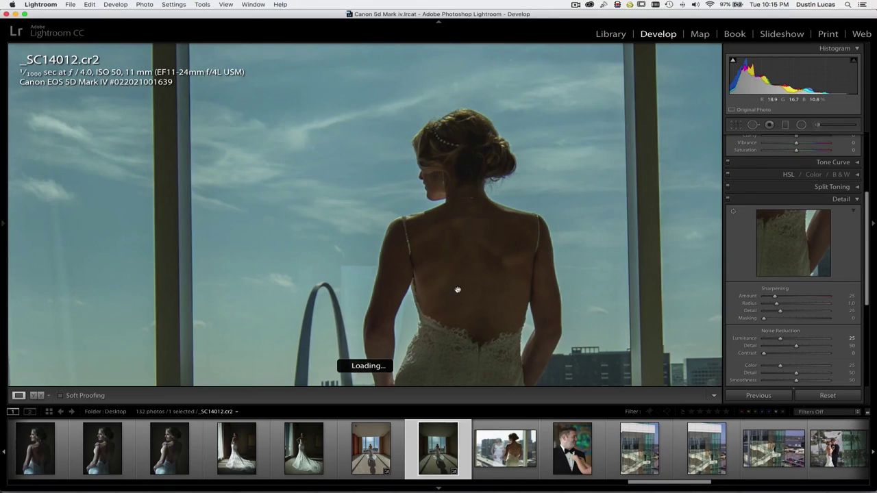
pyautogui.click(379, 358)
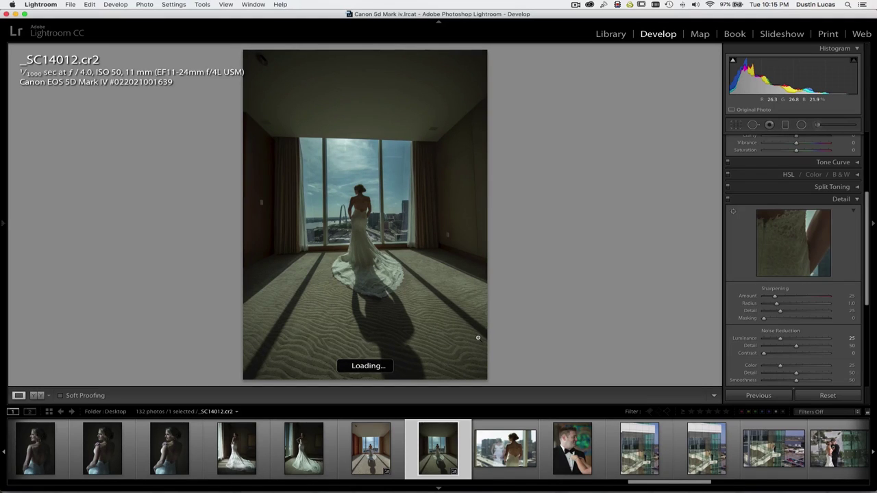
pyautogui.press('g')
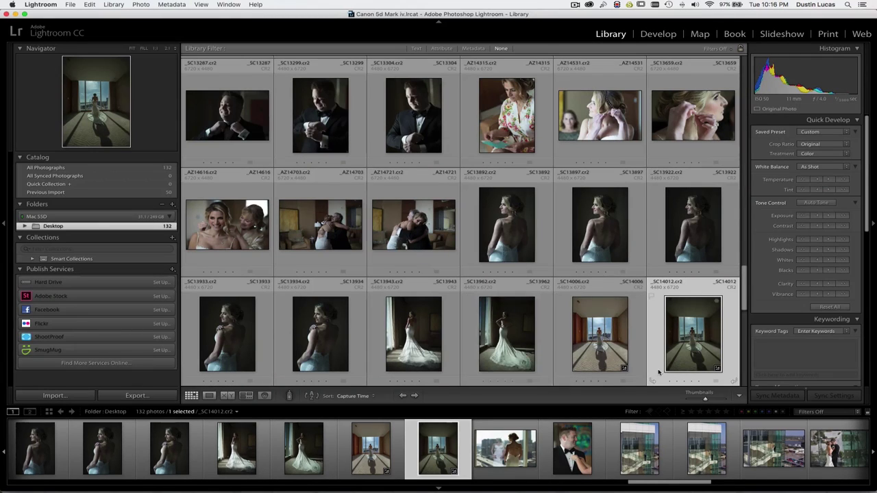
# Return to Develop, bring Finder's JPEG folder window forward, then relaunch Lightroom from the Dock
pyautogui.press('d')
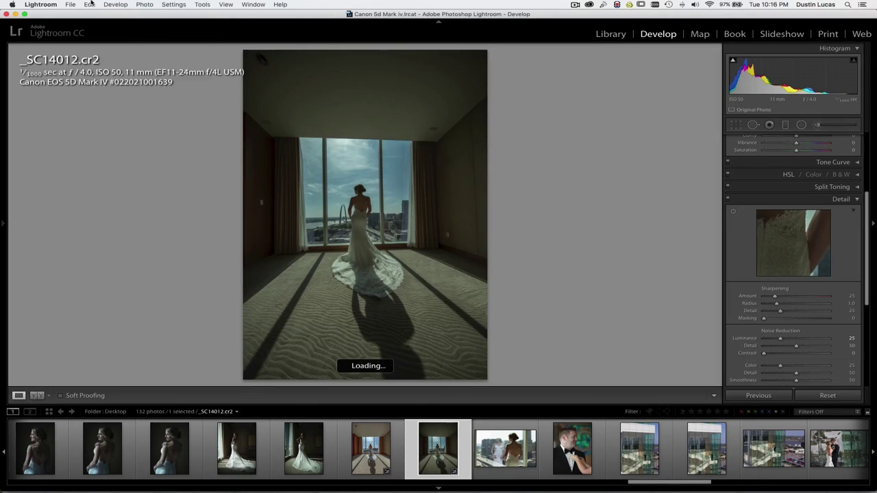
pyautogui.click(89, 4)
pyautogui.click(110, 4)
pyautogui.press('super+Tab')
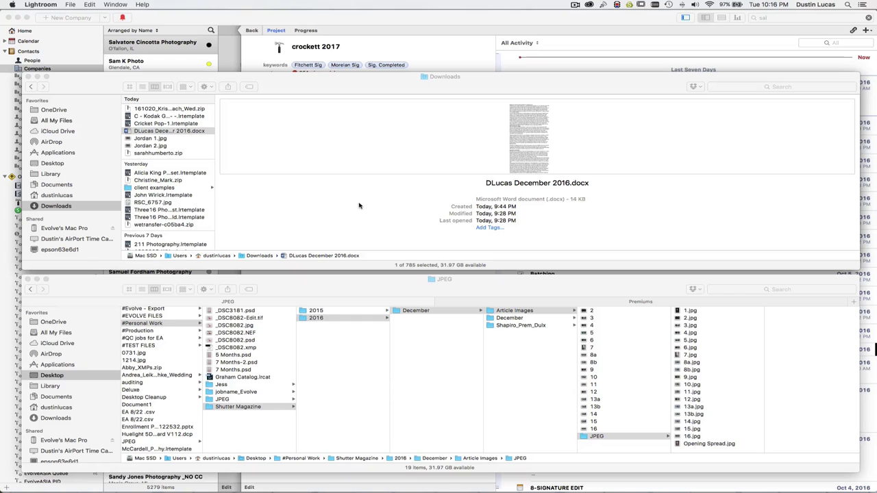
pyautogui.click(603, 436)
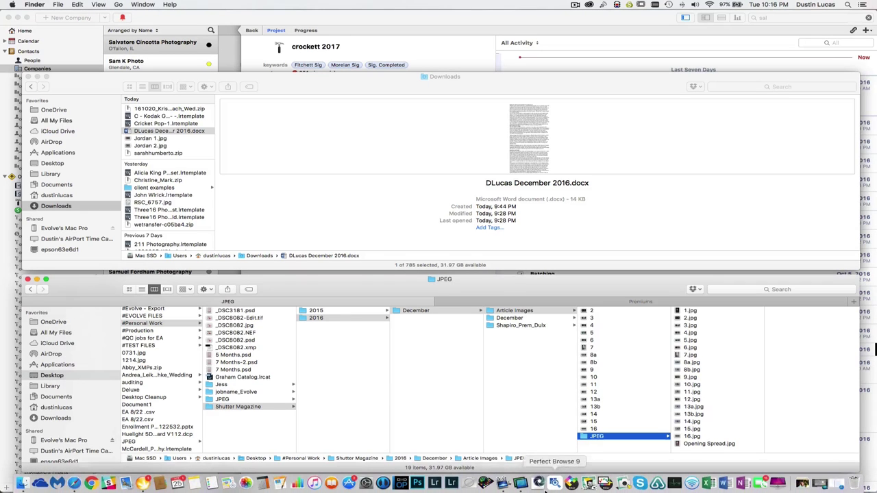
pyautogui.click(451, 483)
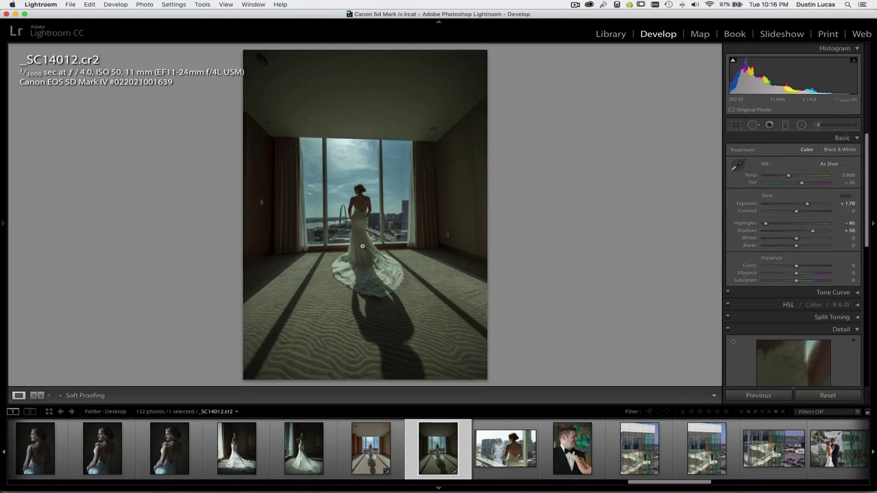
# Zoom the bride to 1:1 and raise Luminance noise reduction to 30 in Detail
pyautogui.click(358, 226)
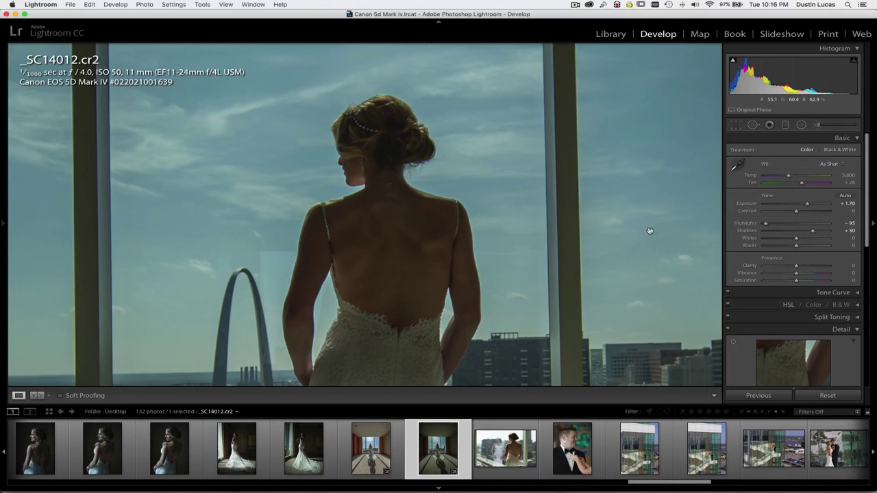
pyautogui.scroll(-3, 848, 274)
pyautogui.scroll(-4, 845, 278)
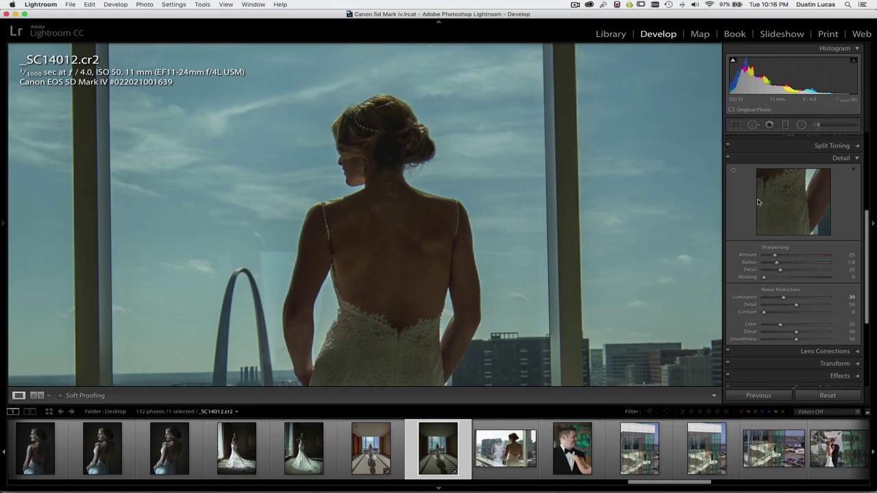
pyautogui.moveTo(784, 298); pyautogui.dragTo(792, 300)
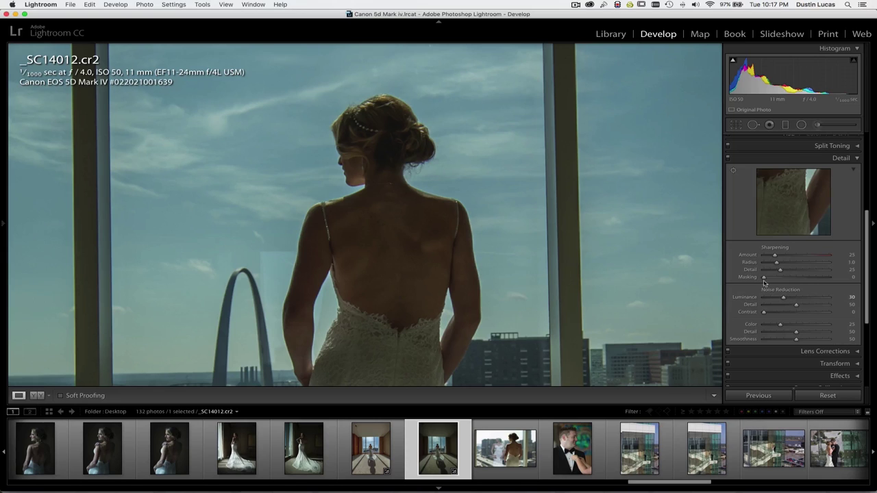
# Toggle Detail adjustments off and on, set Sharpening Amount to 65, and compare Before/After
pyautogui.click(727, 159)
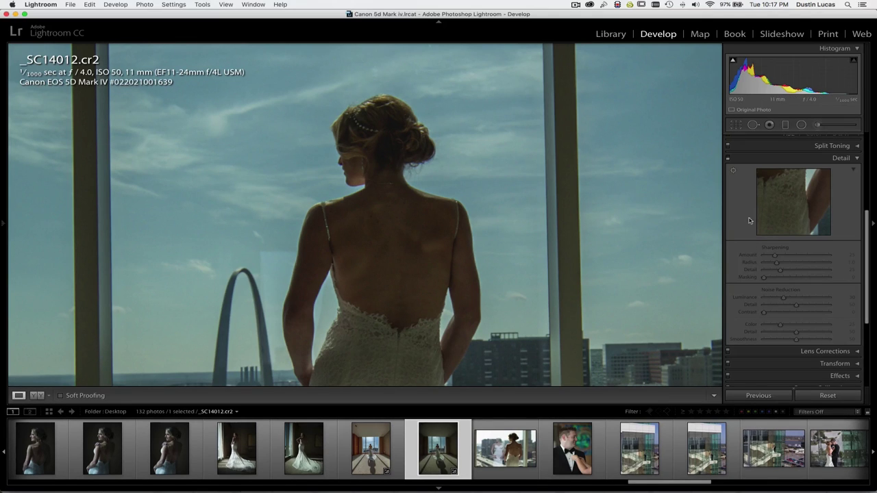
pyautogui.click(728, 158)
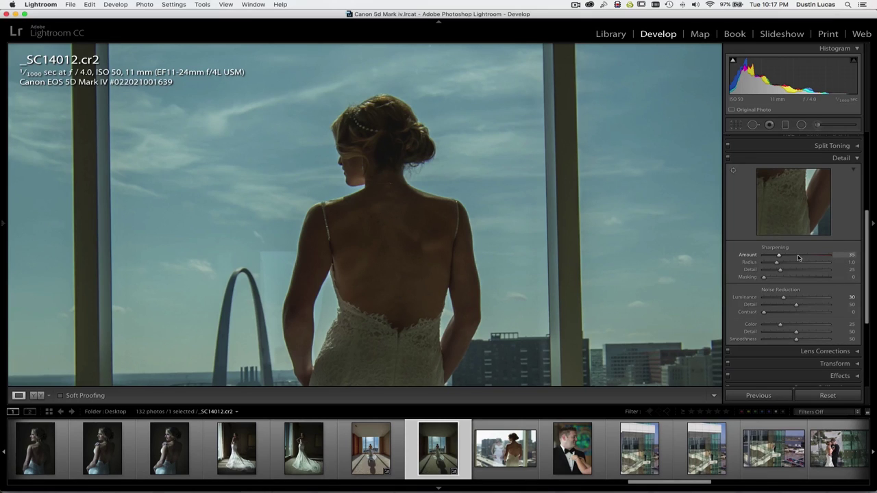
pyautogui.hotkey('shift', 'Up')
pyautogui.hotkey('shift', 'Up')
pyautogui.moveTo(798, 257); pyautogui.dragTo(795, 257)
pyautogui.press('y')
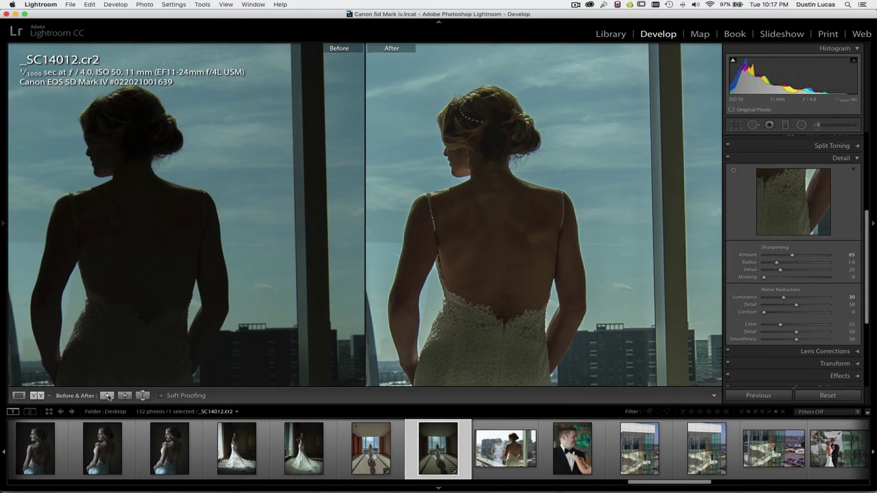
# Copy the brightening to Before, keeping sharpening 65 and luminance 30 only on After
pyautogui.click(142, 396)
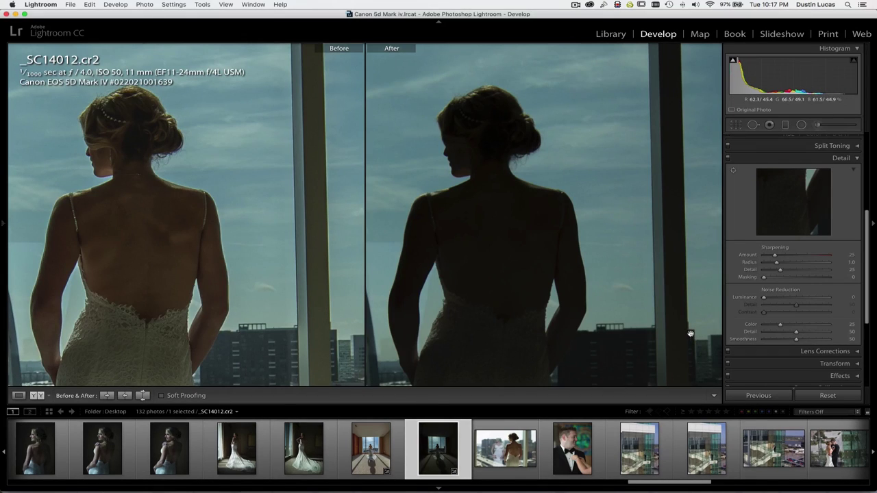
pyautogui.press('super+z')
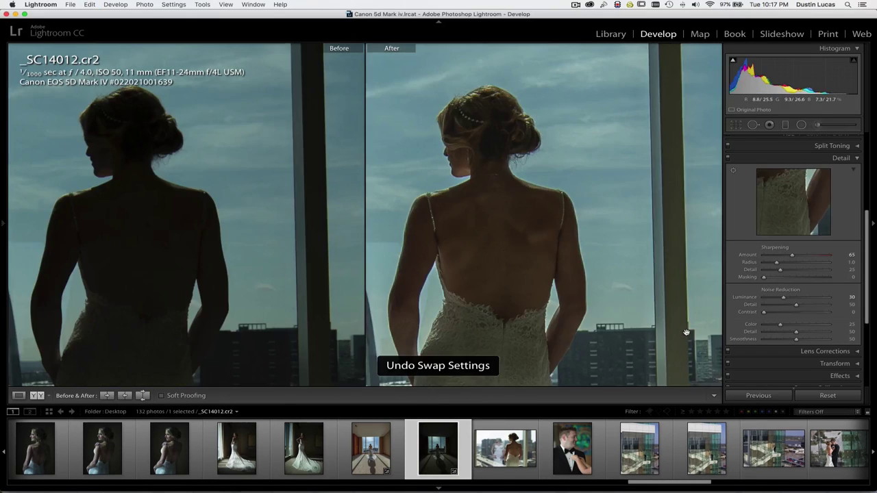
pyautogui.click(125, 395)
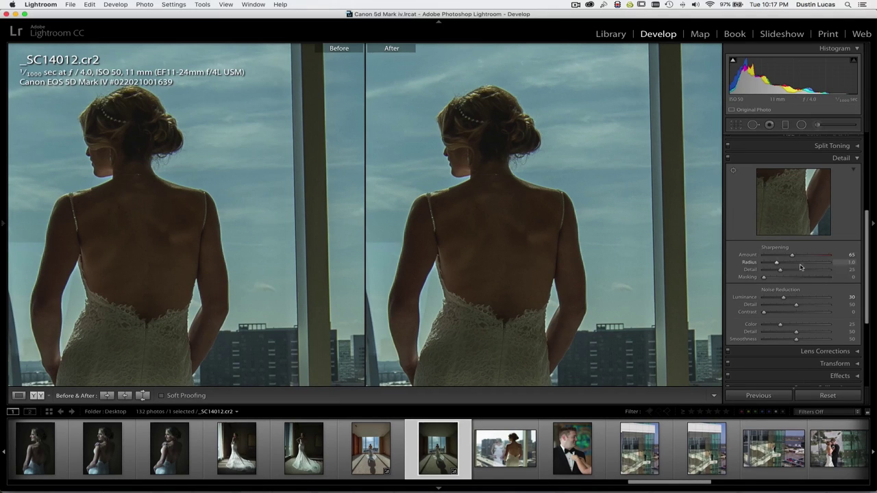
pyautogui.doubleClick(746, 299)
pyautogui.click(143, 396)
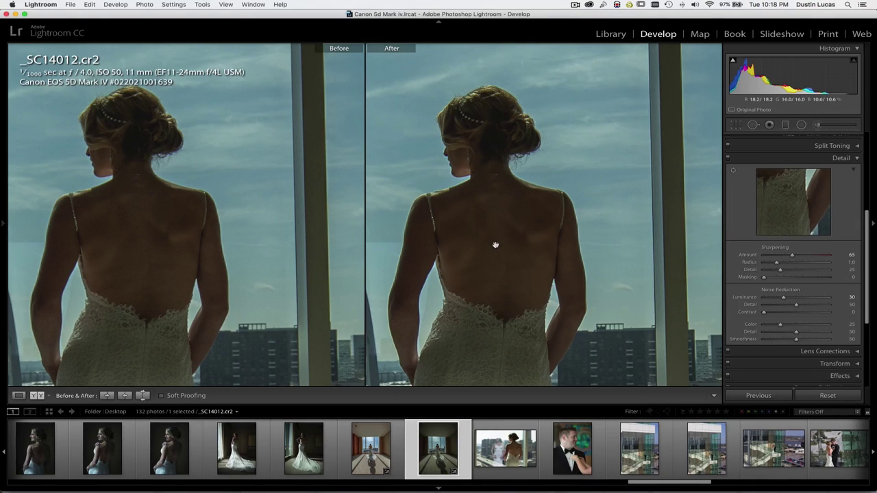
pyautogui.click(489, 337)
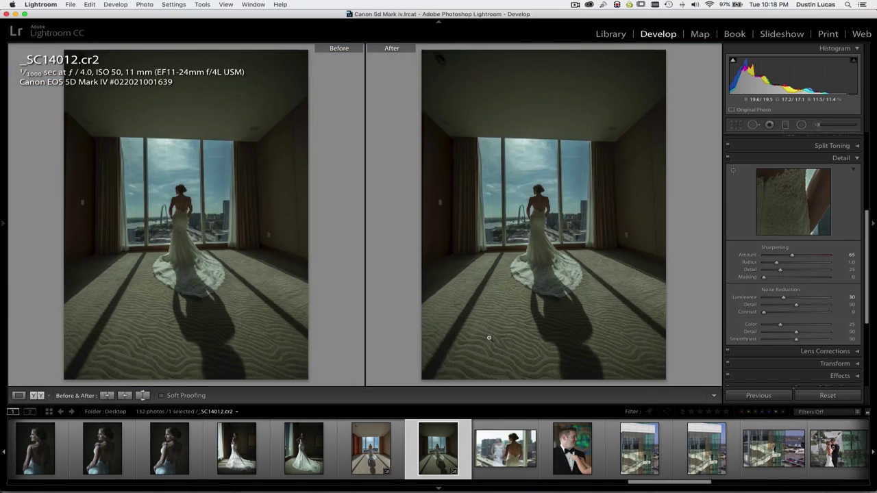
pyautogui.click(528, 272)
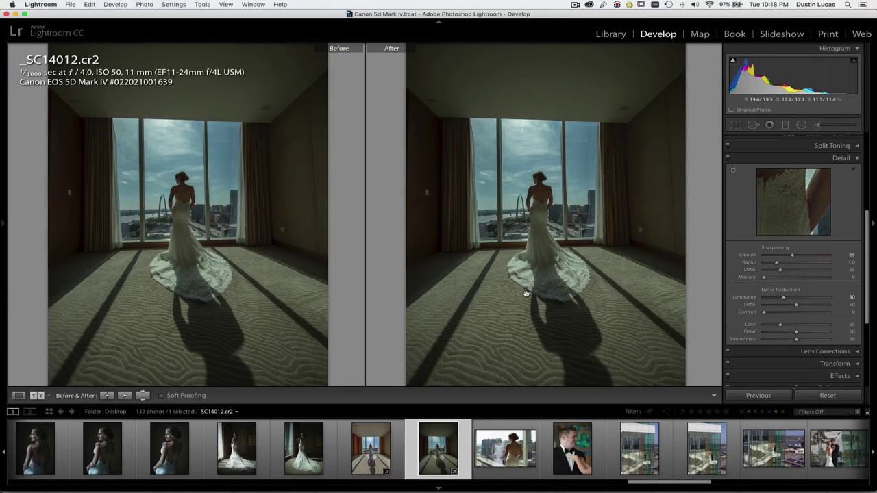
pyautogui.click(538, 279)
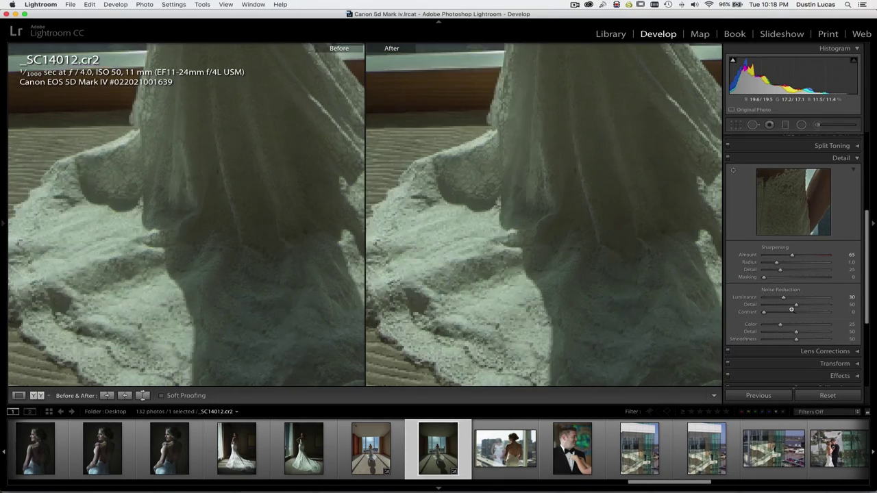
pyautogui.press('z')
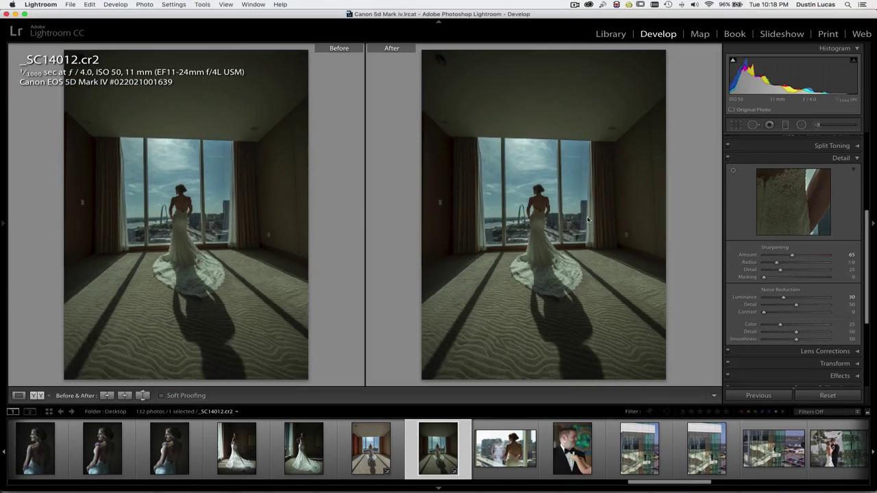
pyautogui.click(539, 201)
pyautogui.click(539, 200)
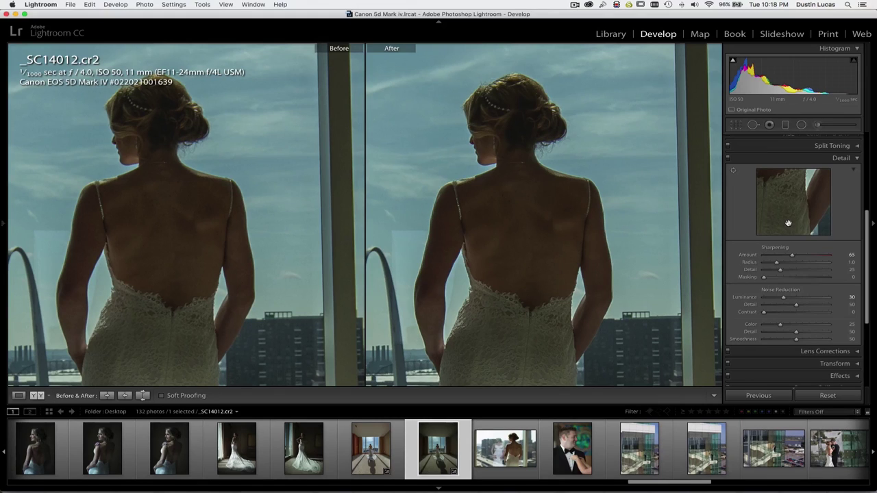
# Pan down the 1:1 Before/After comparison across the lace dress
pyautogui.scroll(5, 788, 226)
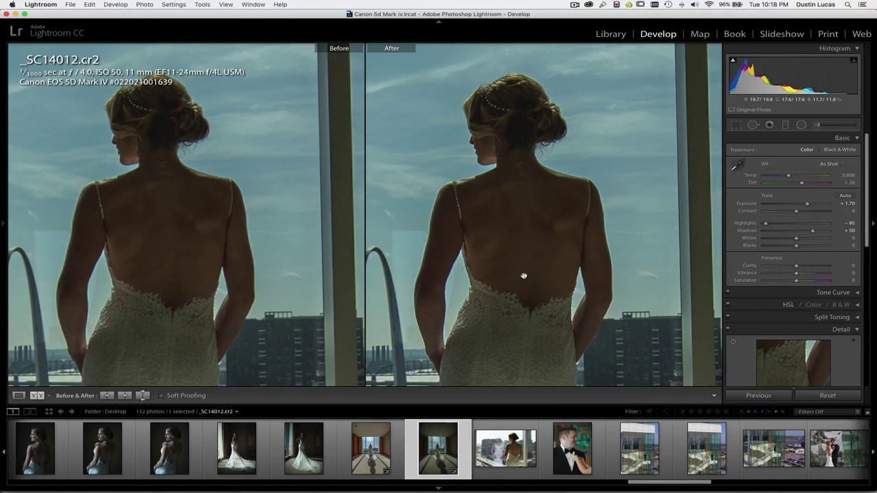
pyautogui.scroll(-5, 854, 276)
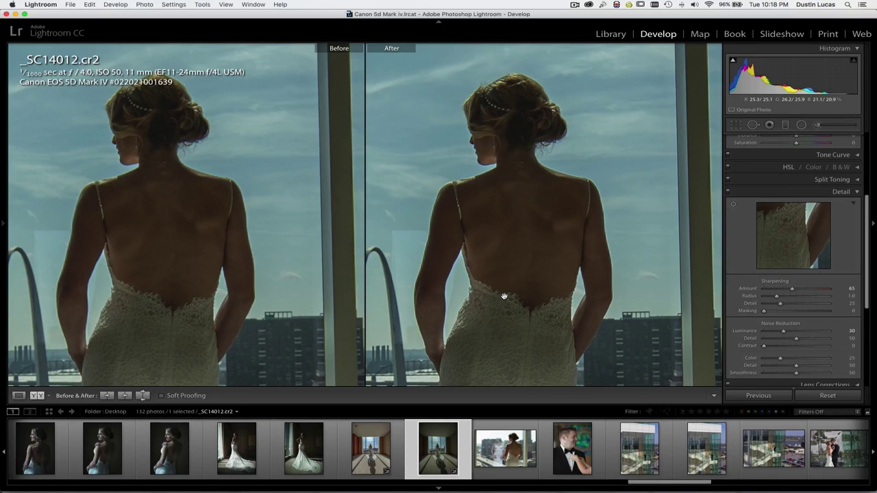
pyautogui.scroll(-2, 504, 296)
pyautogui.scroll(-3, 503, 296)
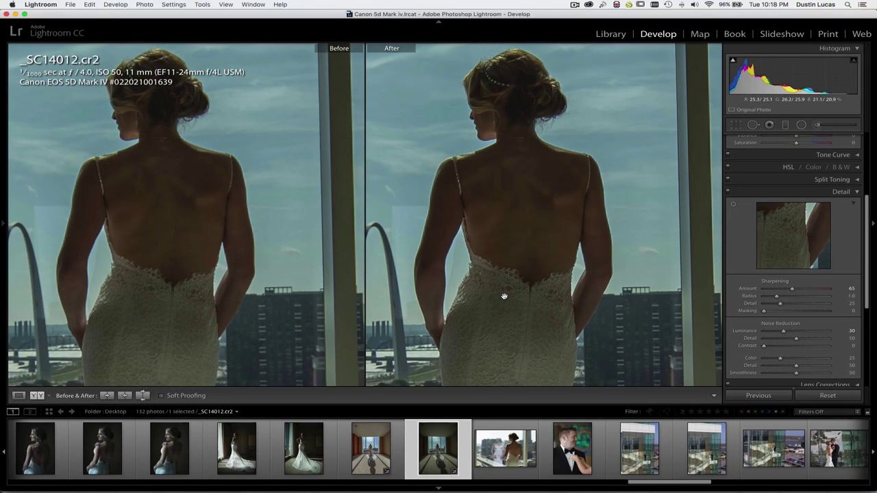
pyautogui.scroll(-2, 504, 296)
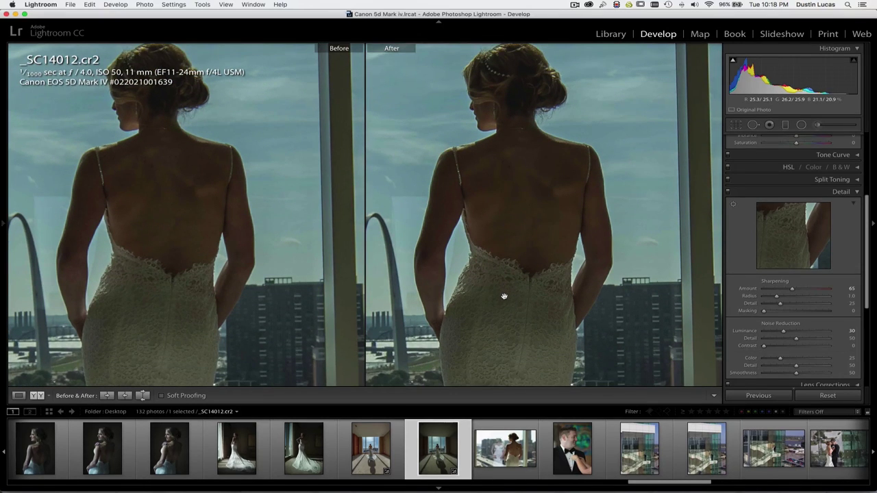
pyautogui.scroll(-4, 503, 296)
pyautogui.scroll(-3, 503, 296)
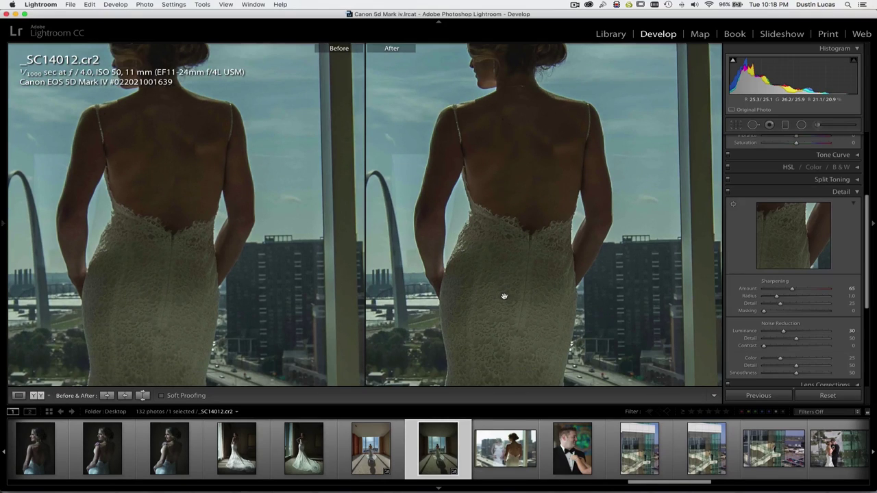
pyautogui.scroll(-5, 503, 296)
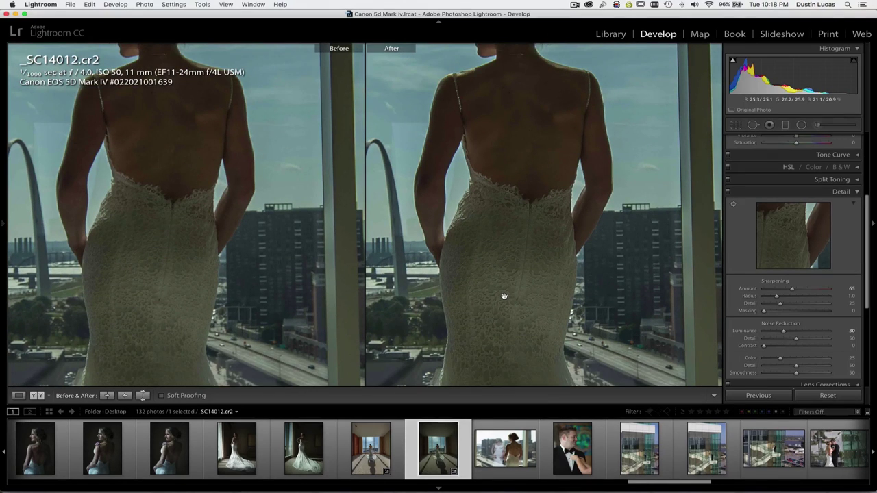
pyautogui.scroll(-4, 503, 296)
pyautogui.scroll(-4, 503, 296)
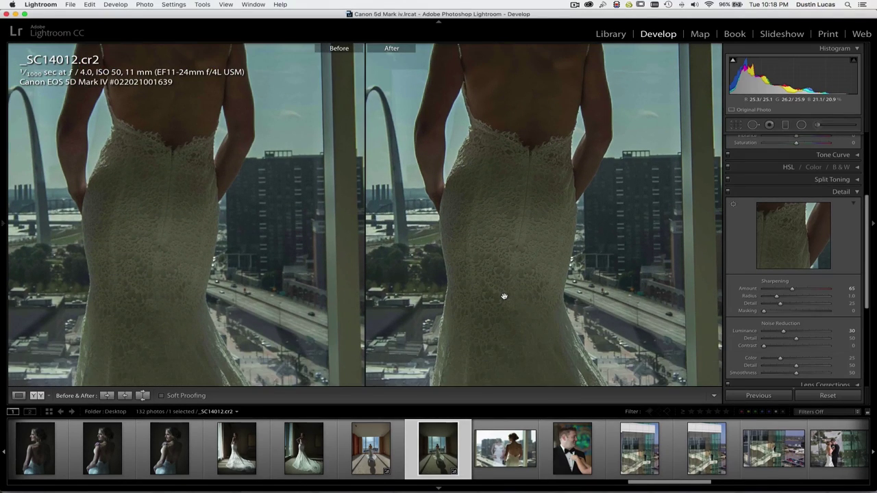
pyautogui.scroll(-7, 503, 296)
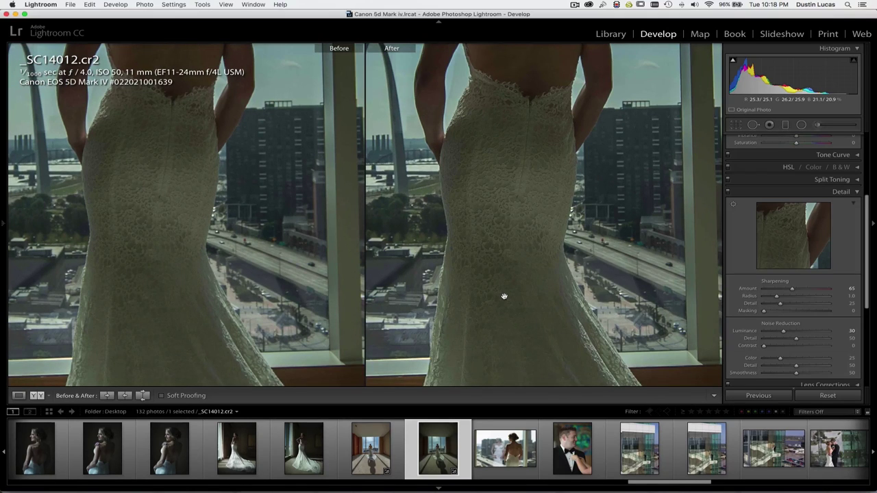
pyautogui.scroll(-3, 503, 296)
pyautogui.scroll(-3, 503, 296)
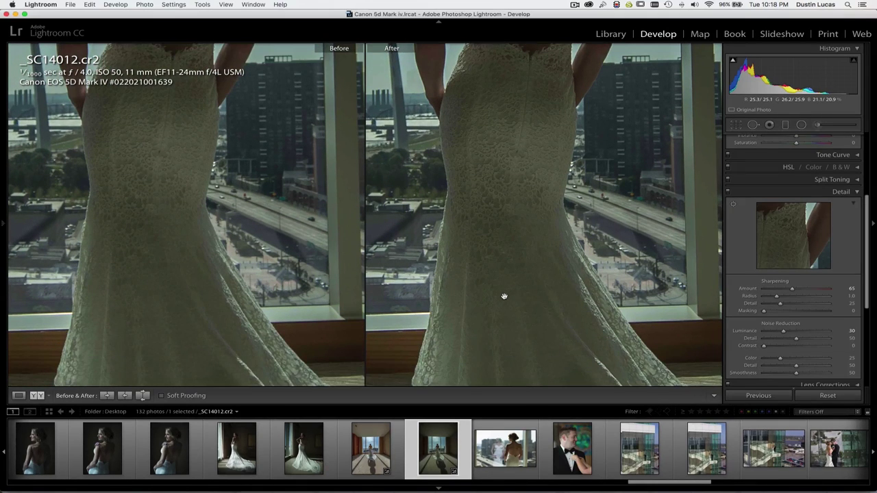
pyautogui.scroll(-3, 503, 295)
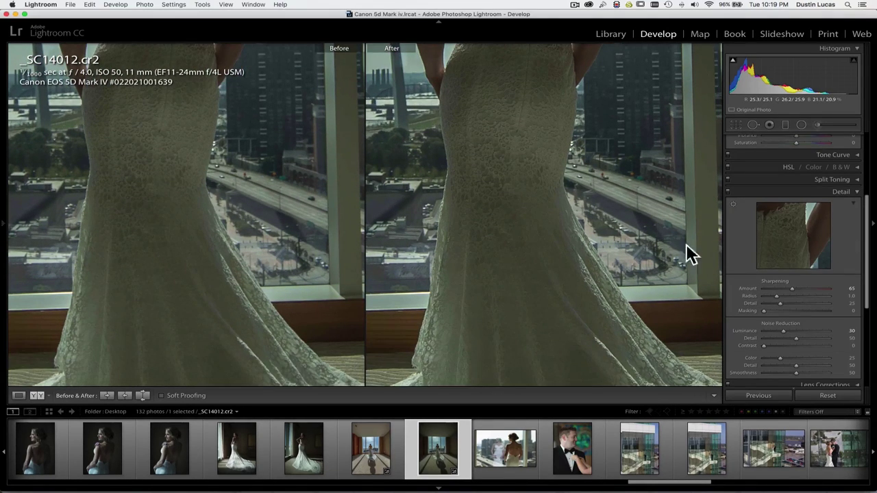
pyautogui.scroll(-3, 681, 252)
pyautogui.scroll(-3, 643, 265)
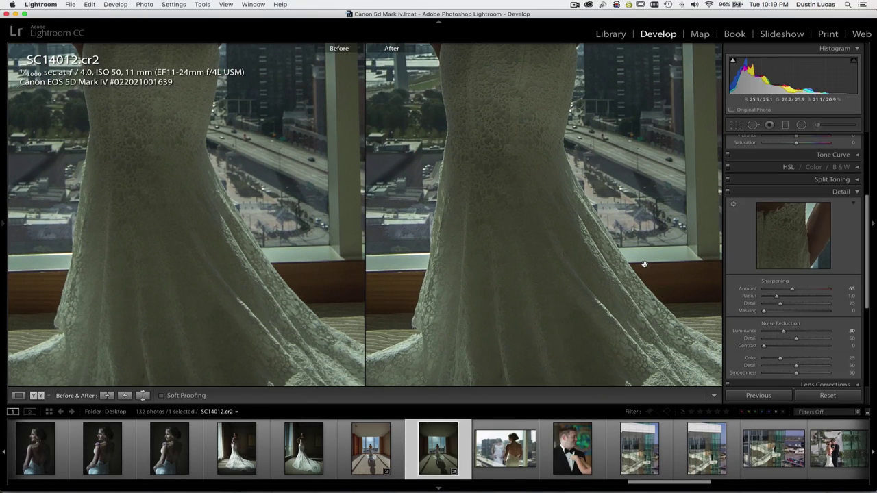
pyautogui.scroll(-3, 644, 265)
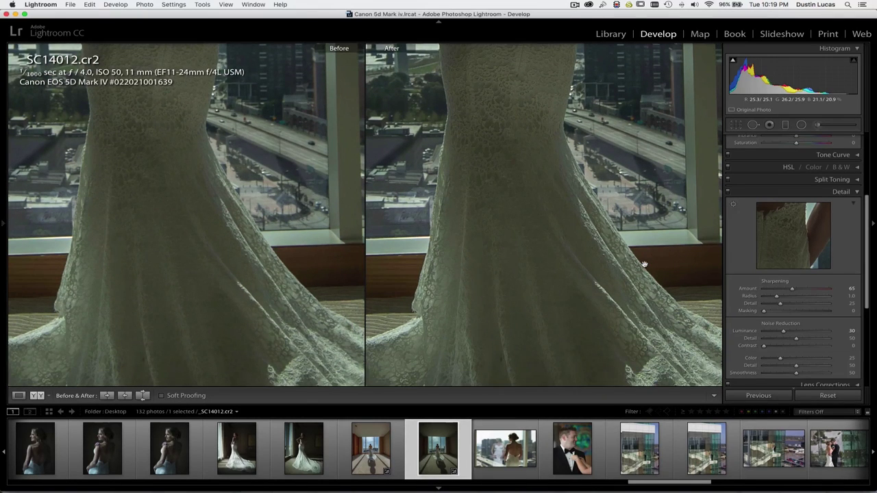
pyautogui.scroll(-3, 644, 264)
pyautogui.scroll(-3, 573, 261)
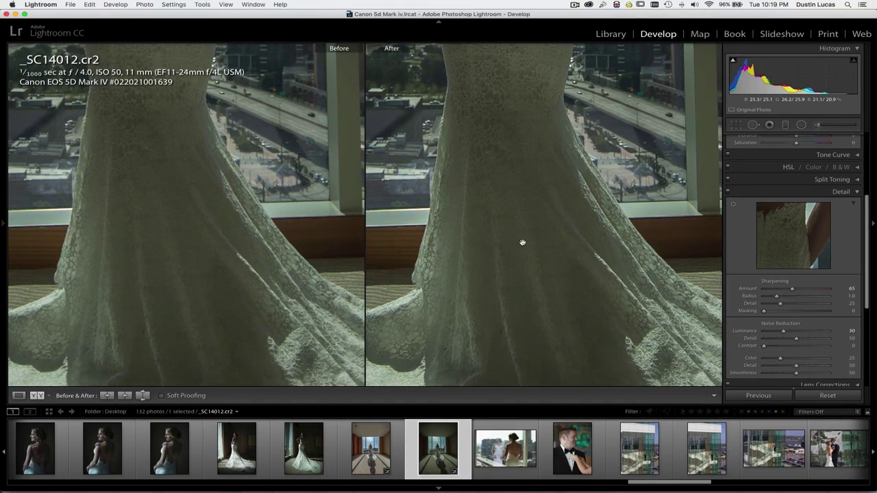
pyautogui.scroll(-3, 466, 253)
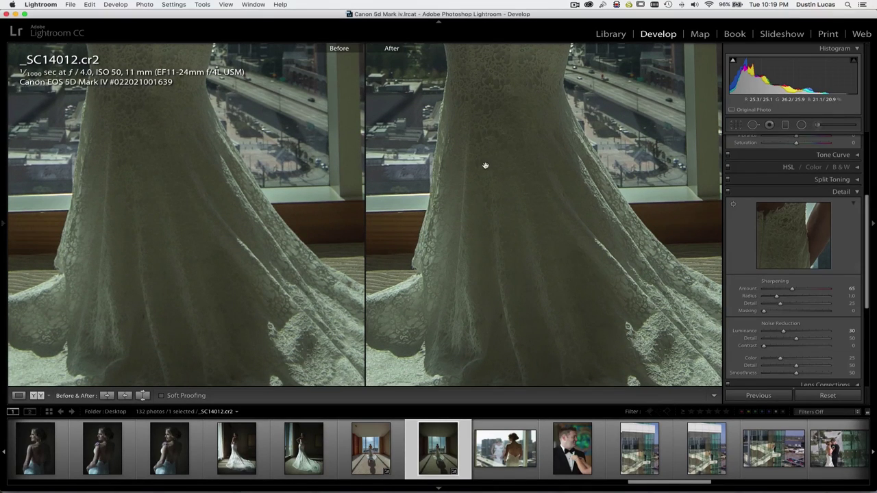
# Reach the dress hem and bring up the macOS Force Quit Applications window
pyautogui.scroll(-3, 485, 166)
pyautogui.scroll(-2, 554, 239)
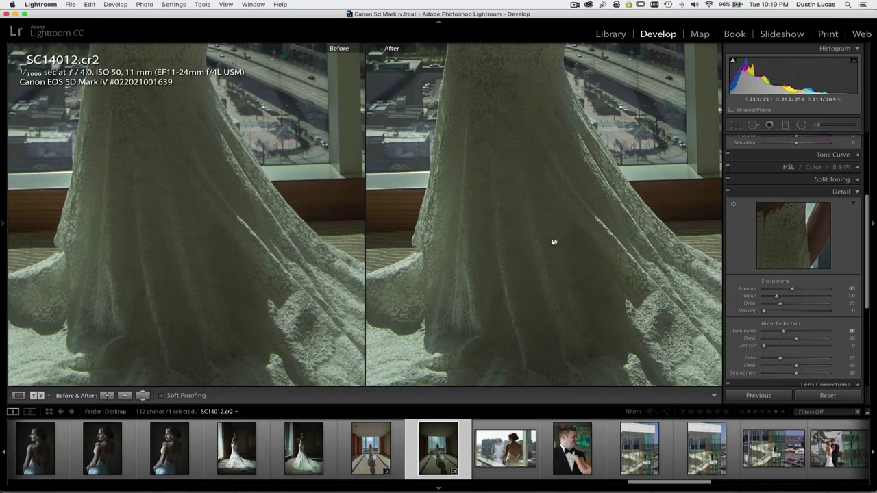
pyautogui.scroll(-3, 644, 356)
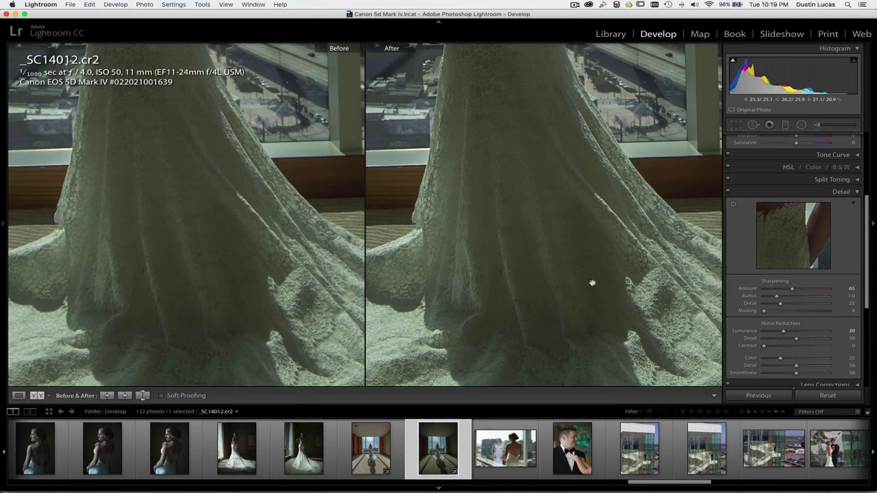
pyautogui.scroll(-2, 553, 275)
pyautogui.scroll(-3, 560, 283)
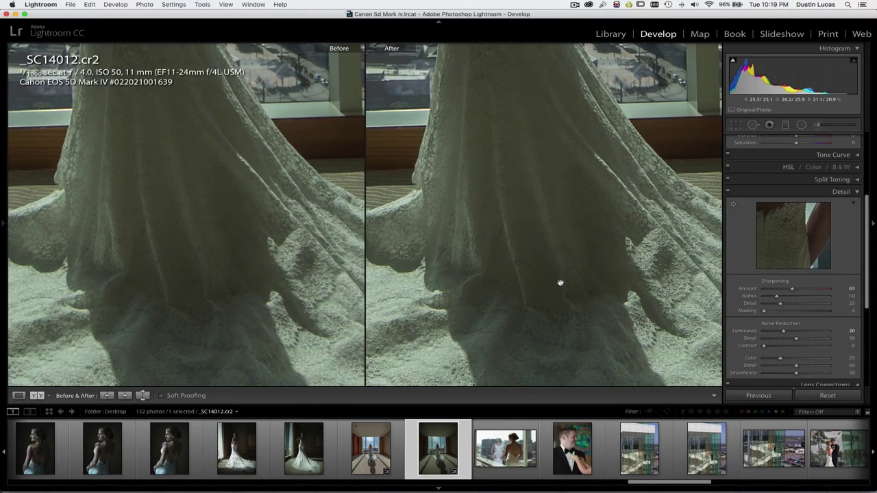
pyautogui.scroll(-2, 559, 283)
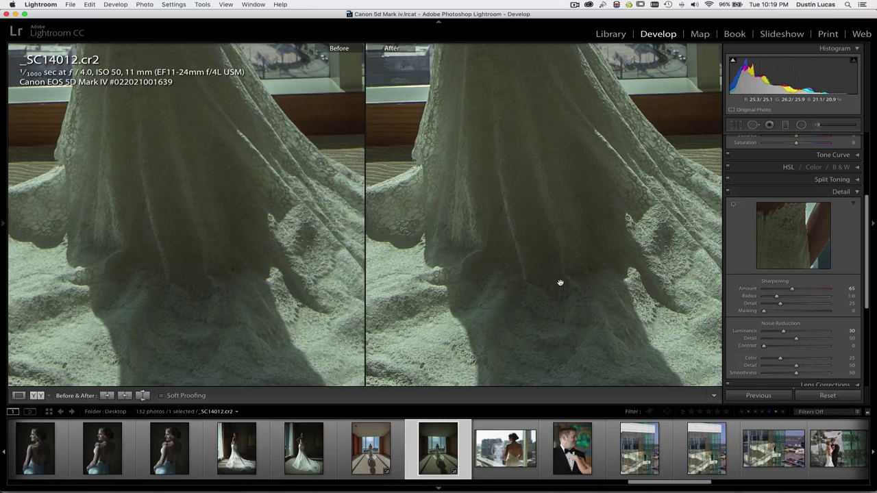
pyautogui.press('super+alt+Escape')
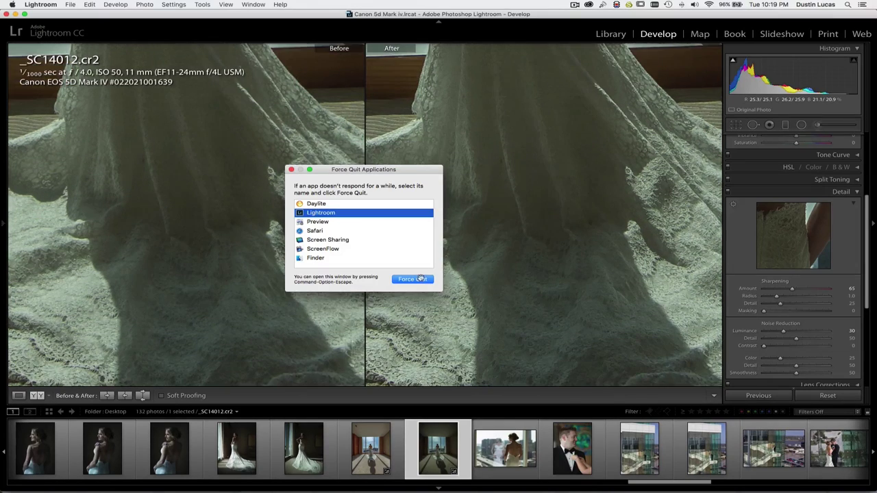
# Force quit the frozen Lightroom, relaunch it from the Dock, and close Force Quit
pyautogui.click(413, 280)
pyautogui.click(419, 214)
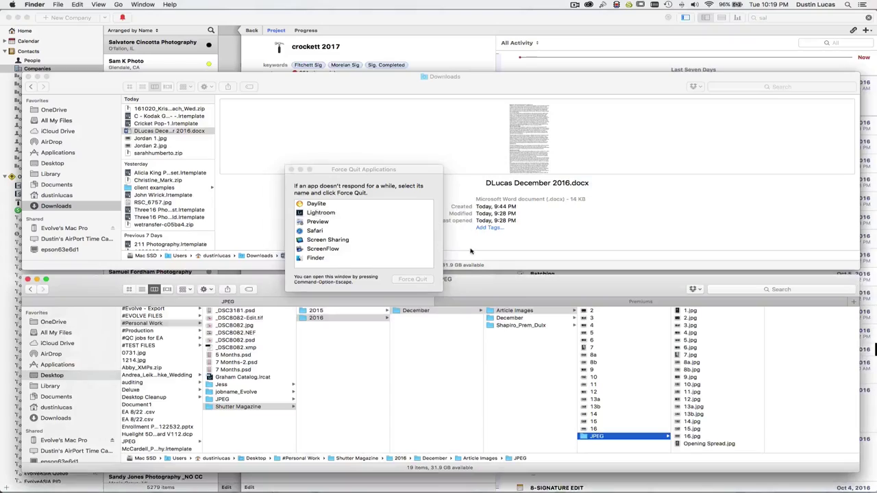
pyautogui.click(452, 483)
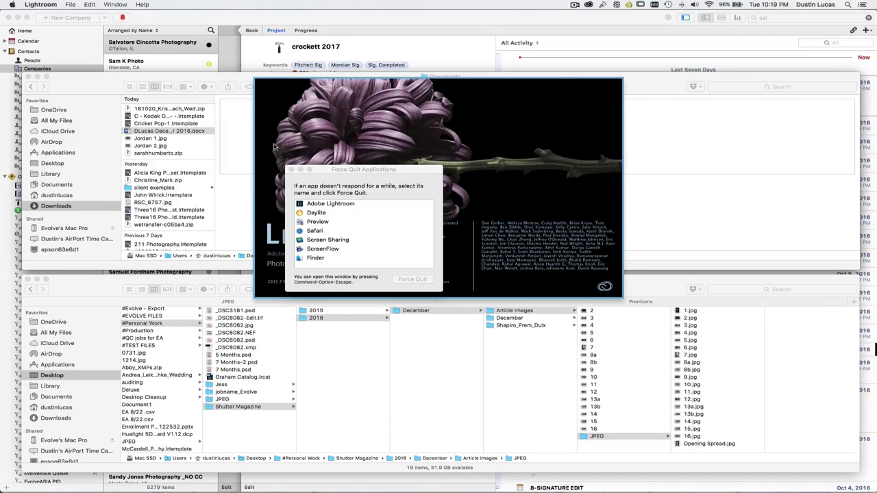
pyautogui.click(291, 170)
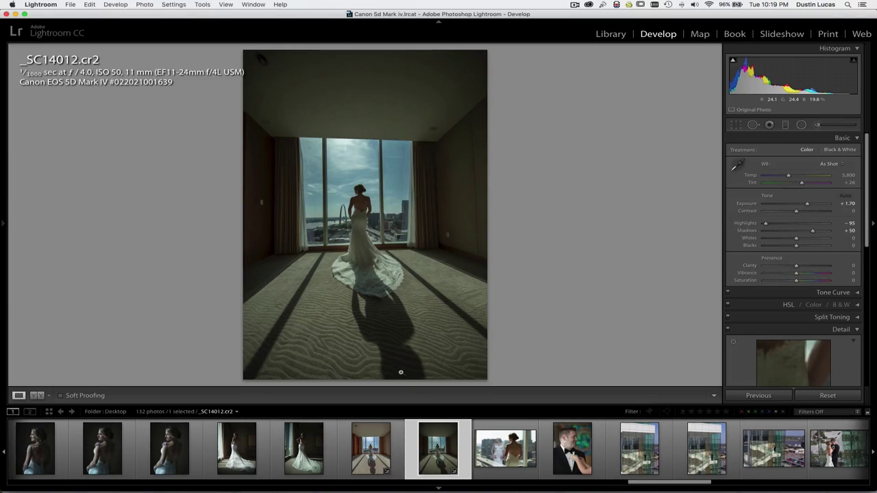
# Zoom to 1:1, pan to the lace hem and its shadow, and reveal the Detail panel
pyautogui.click(400, 372)
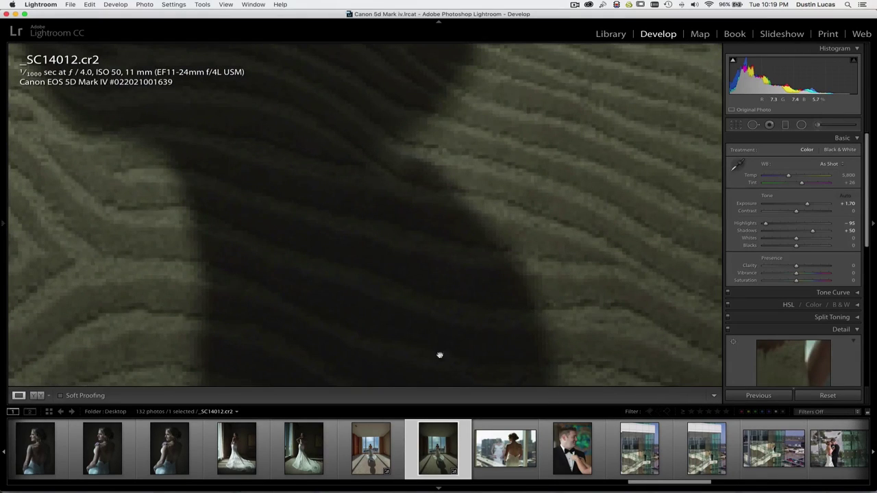
pyautogui.scroll(-3, 462, 268)
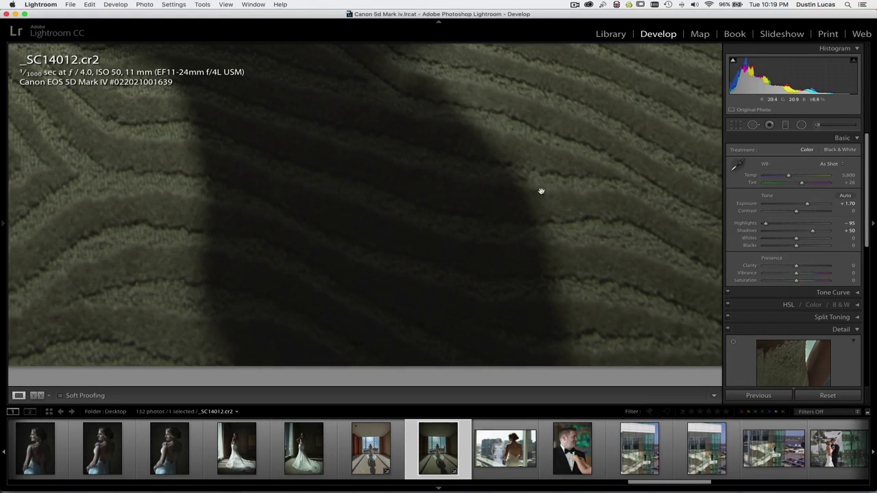
pyautogui.moveTo(556, 182); pyautogui.dragTo(534, 313)
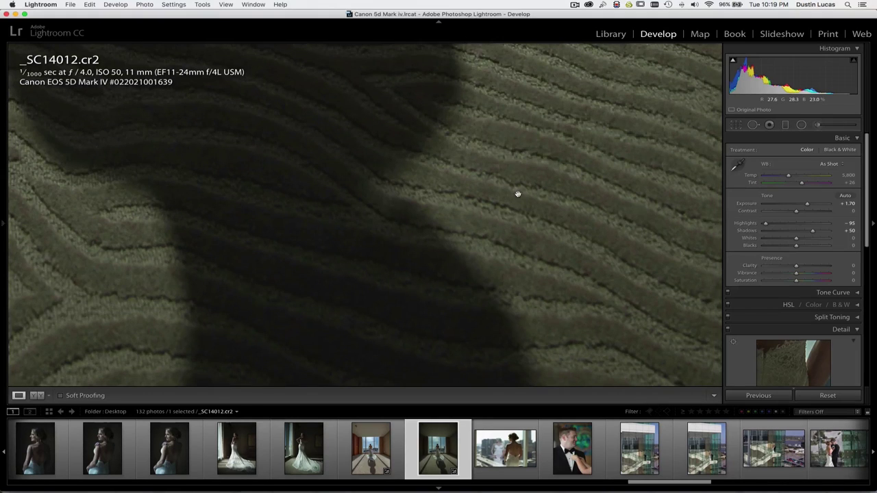
pyautogui.moveTo(517, 194); pyautogui.dragTo(514, 237)
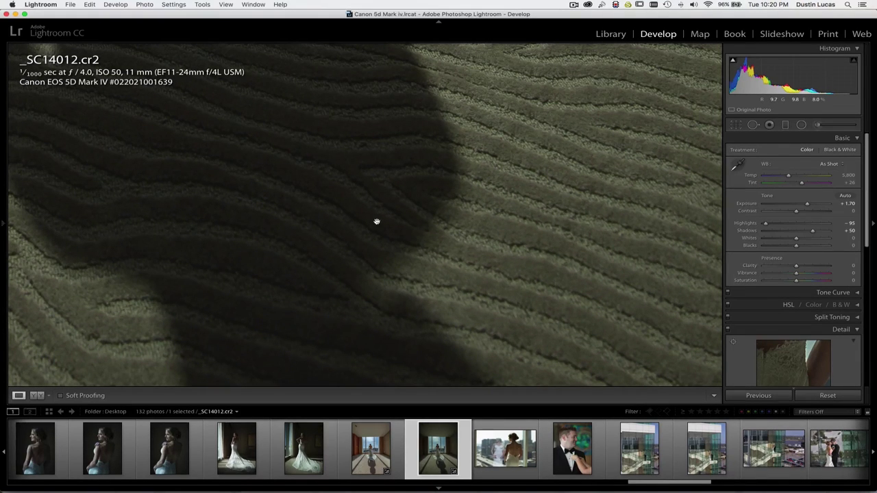
pyautogui.moveTo(381, 180); pyautogui.dragTo(372, 215)
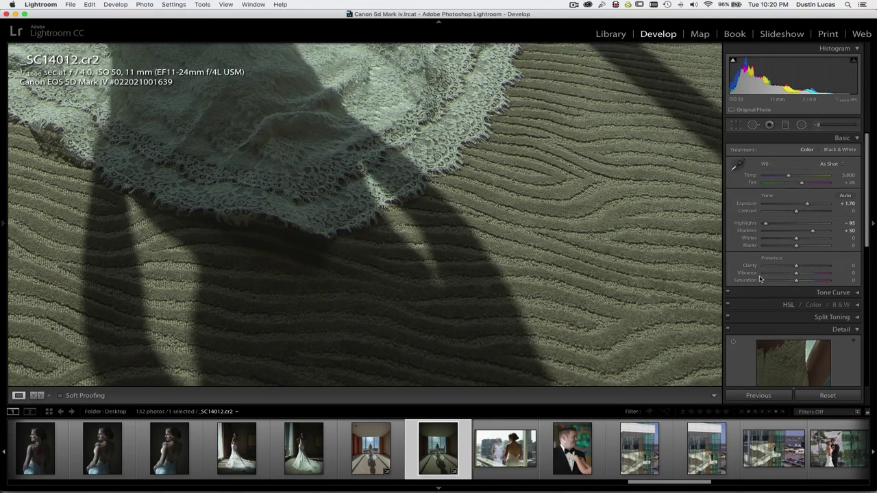
pyautogui.scroll(-4, 771, 301)
pyautogui.scroll(-1, 771, 301)
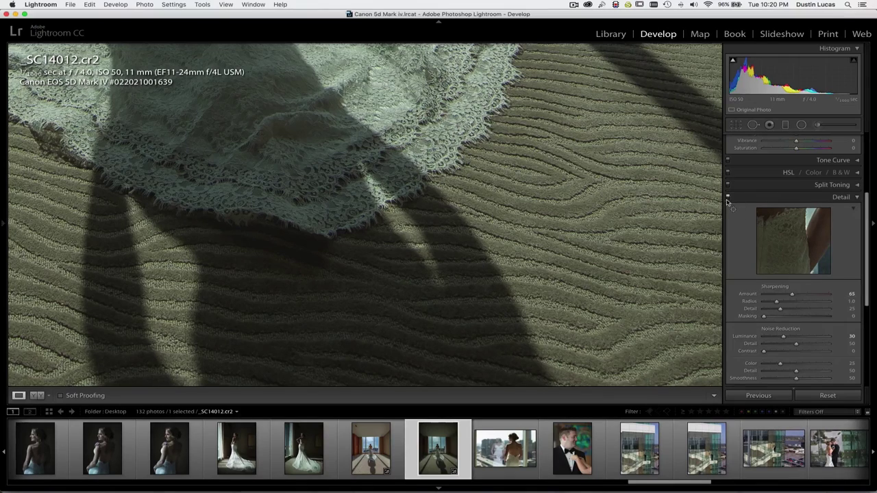
# Compare Detail off and on, return Sharpening Radius to 1.0, and reveal Camera Calibration
pyautogui.click(727, 198)
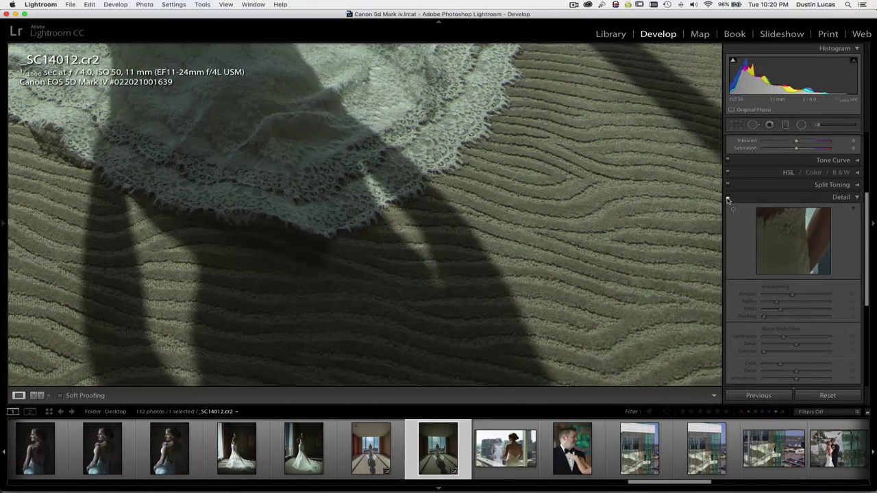
pyautogui.click(728, 198)
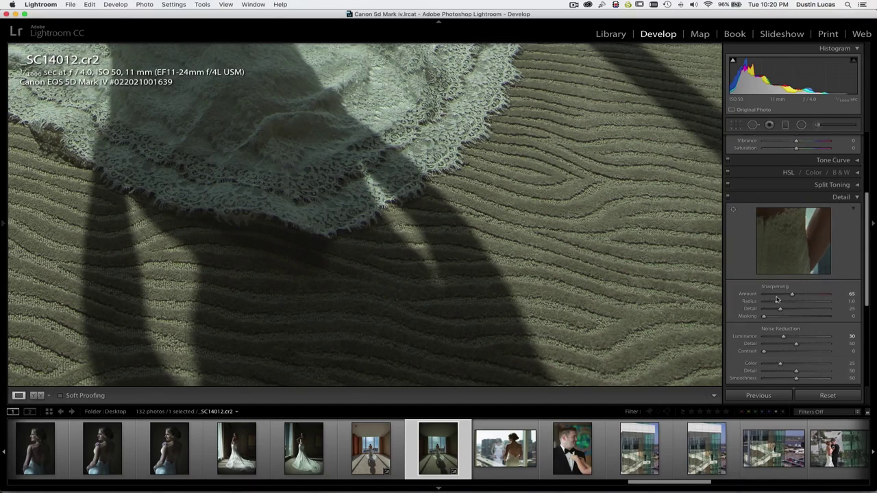
pyautogui.moveTo(783, 304)
pyautogui.mouseDown()
pyautogui.moveTo(832, 305)
pyautogui.moveTo(779, 305)
pyautogui.mouseUp()
pyautogui.scroll(-1, 778, 335)
pyautogui.scroll(-5, 778, 333)
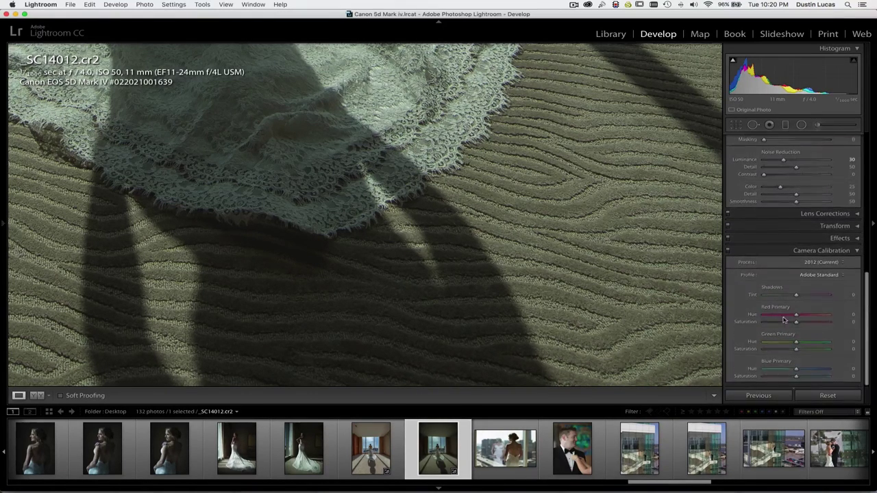
# Zoom back to Fit and hide the filmstrip to enlarge the whole bride photo
pyautogui.click(461, 238)
pyautogui.click(461, 238)
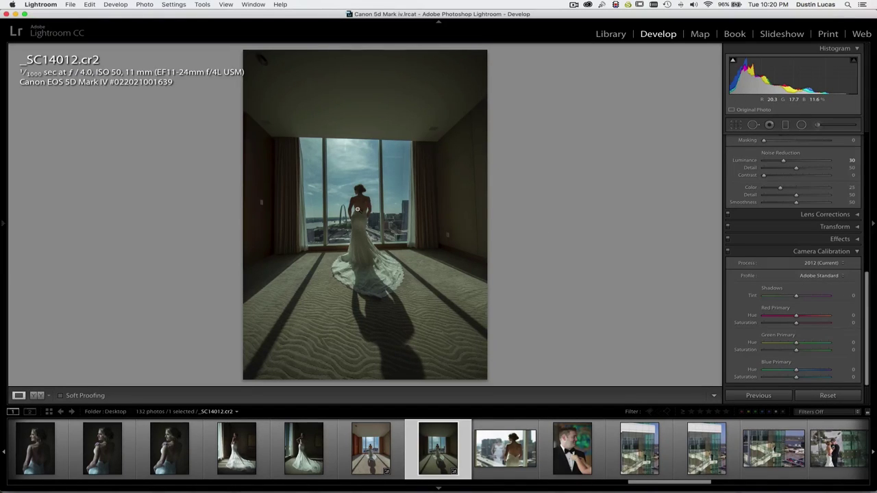
pyautogui.click(438, 489)
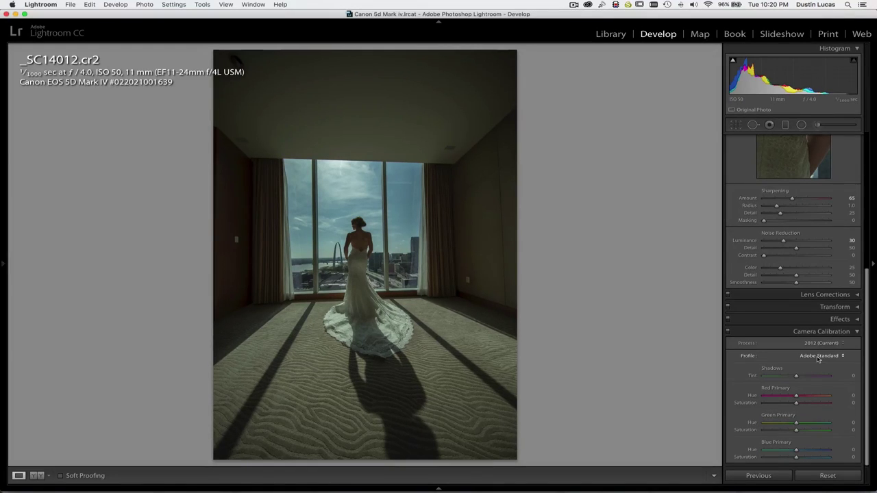
pyautogui.click(813, 357)
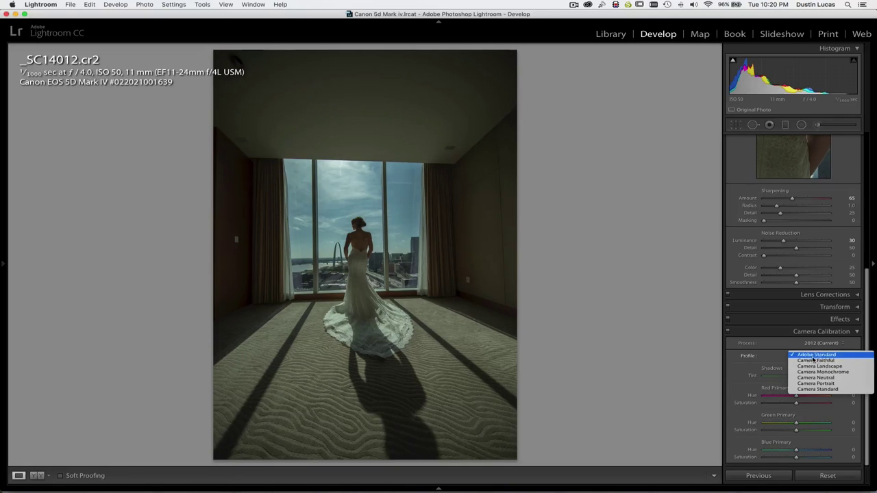
# Zoom to 1:1 on the bride's back and try the Camera Portrait profile
pyautogui.click(760, 363)
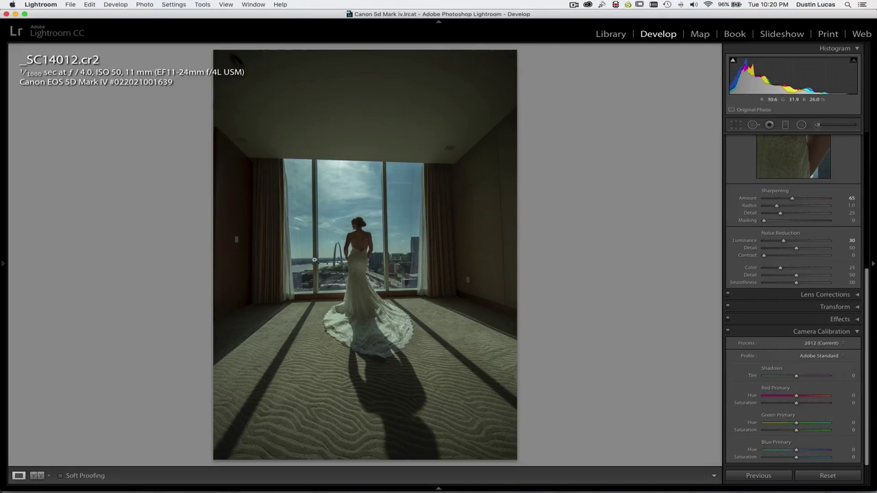
pyautogui.click(361, 241)
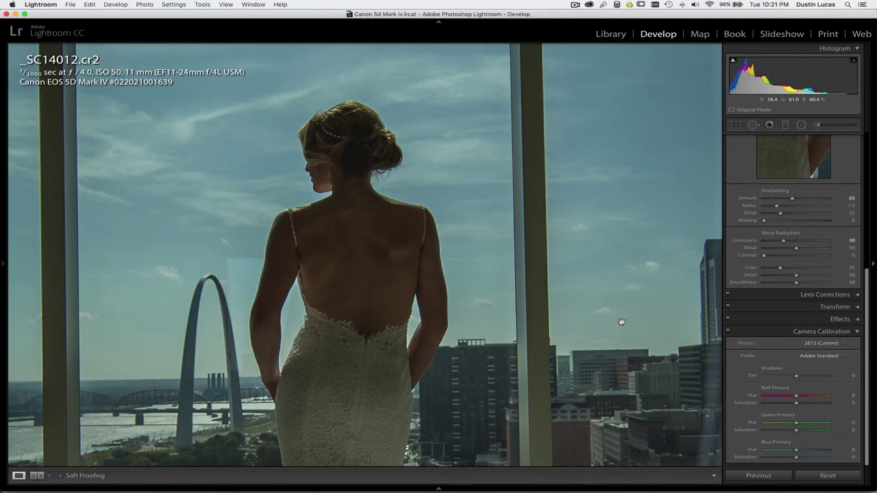
pyautogui.click(815, 356)
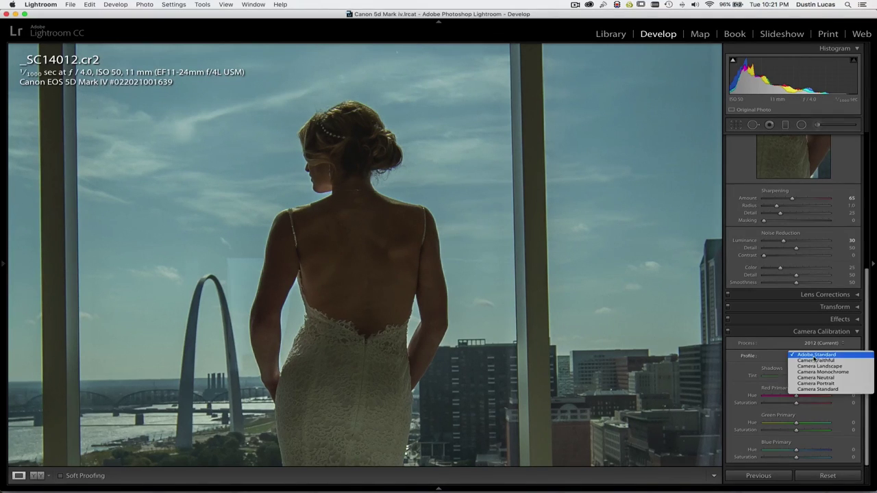
pyautogui.click(815, 383)
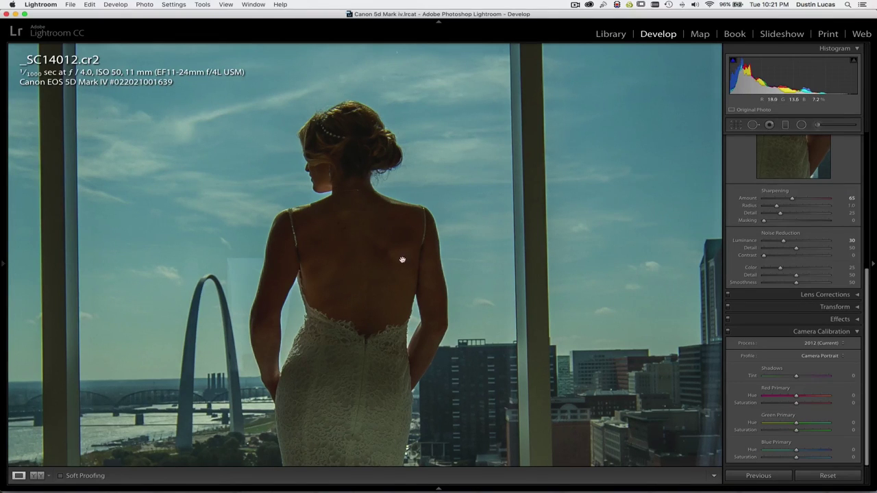
# Cycle through Camera Neutral, Camera Standard and Camera Monochrome, then zoom out
pyautogui.click(826, 357)
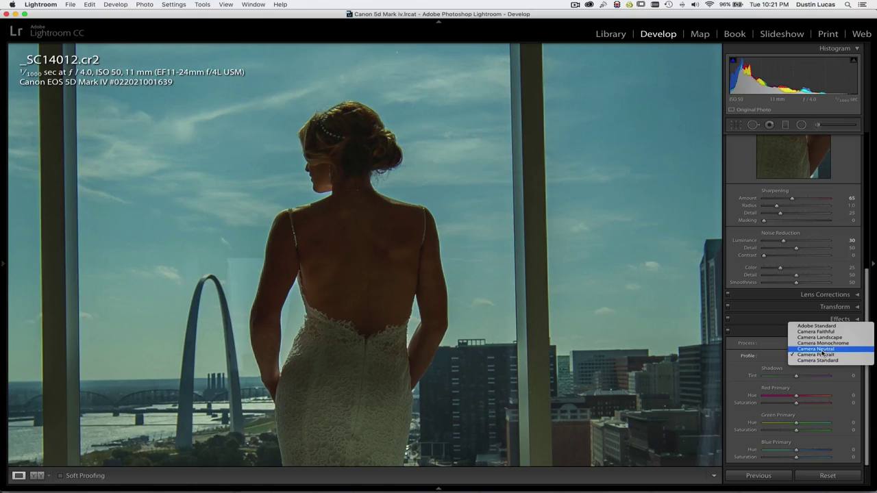
pyautogui.click(822, 350)
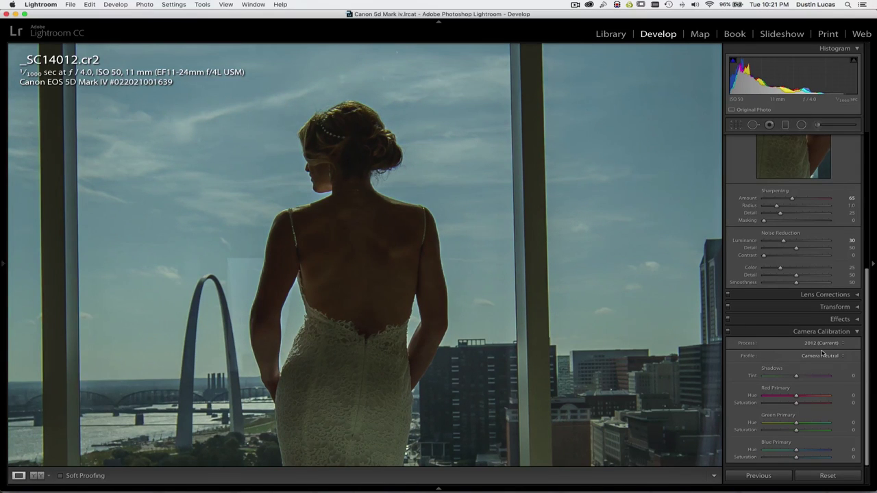
pyautogui.click(822, 355)
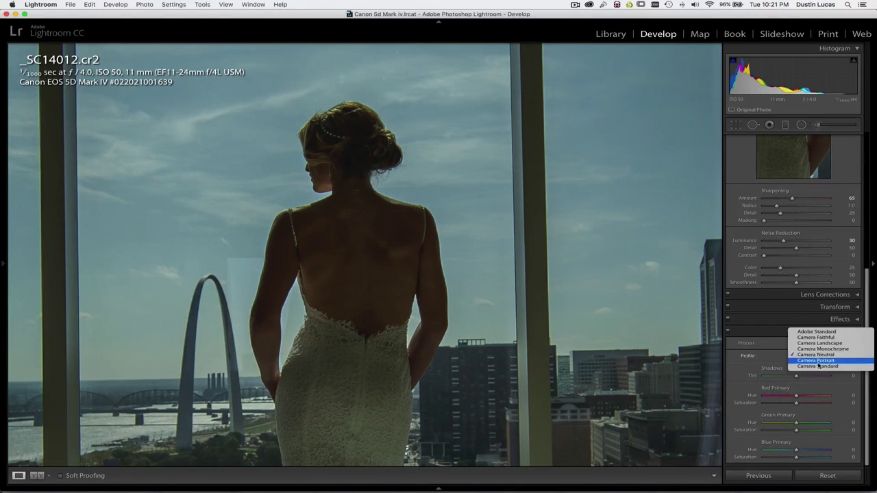
pyautogui.click(817, 366)
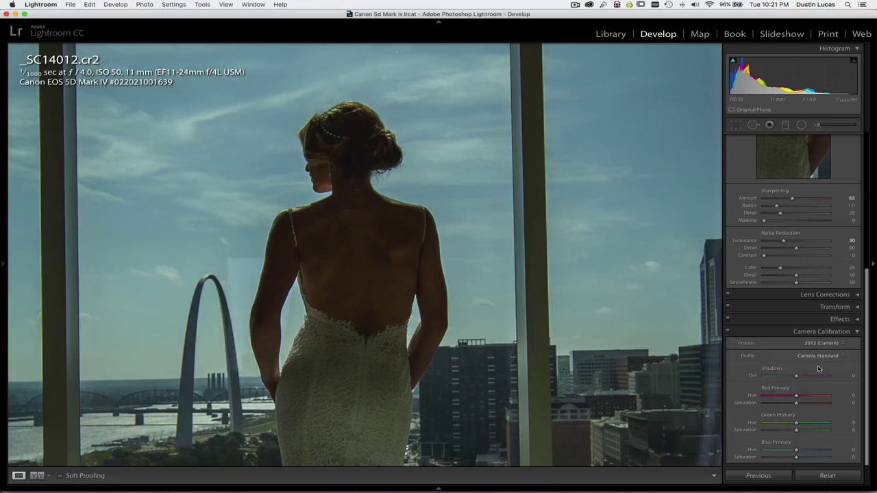
pyautogui.click(816, 356)
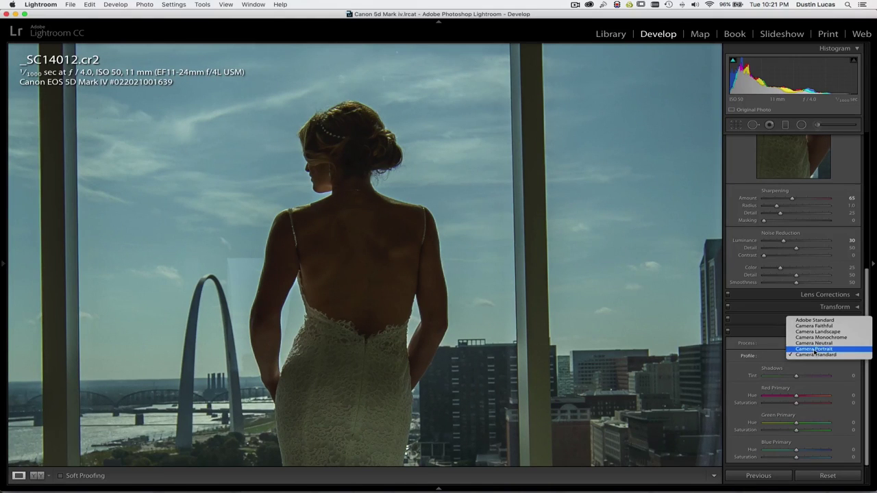
pyautogui.click(814, 339)
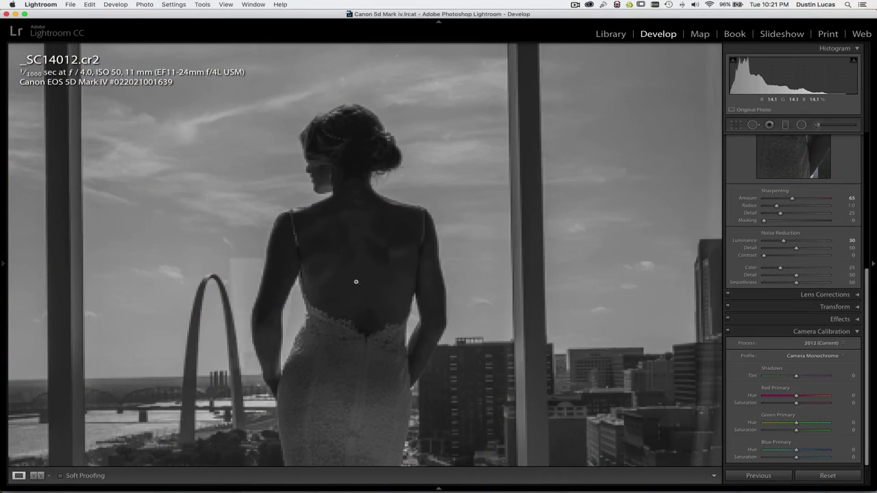
pyautogui.click(357, 283)
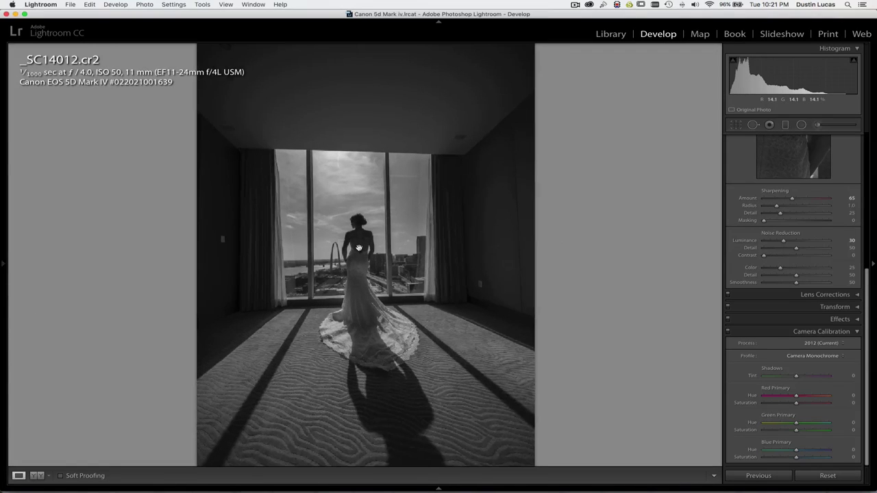
# At 1:1, try Camera Landscape, settle on Camera Portrait, then return to Fit view
pyautogui.click(360, 255)
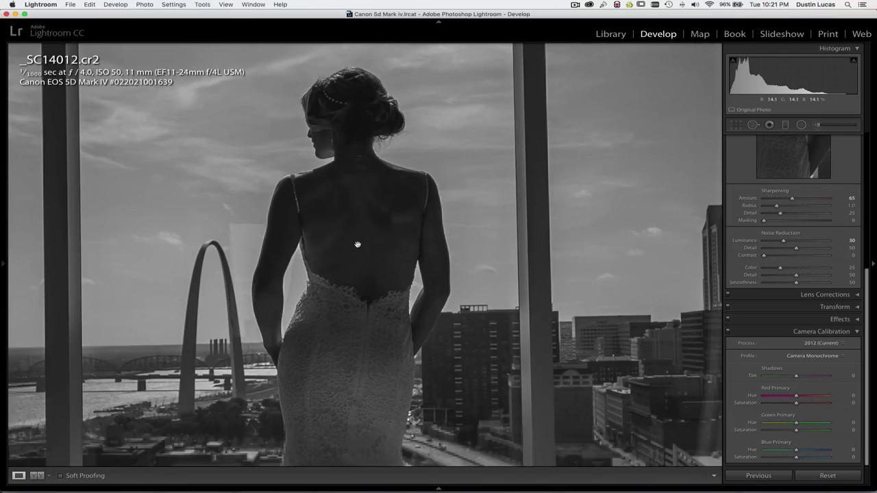
pyautogui.click(808, 356)
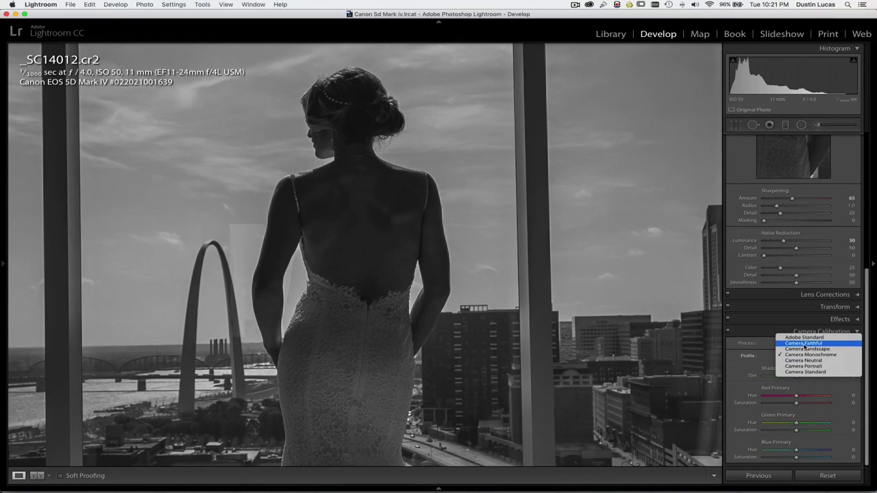
pyautogui.click(804, 349)
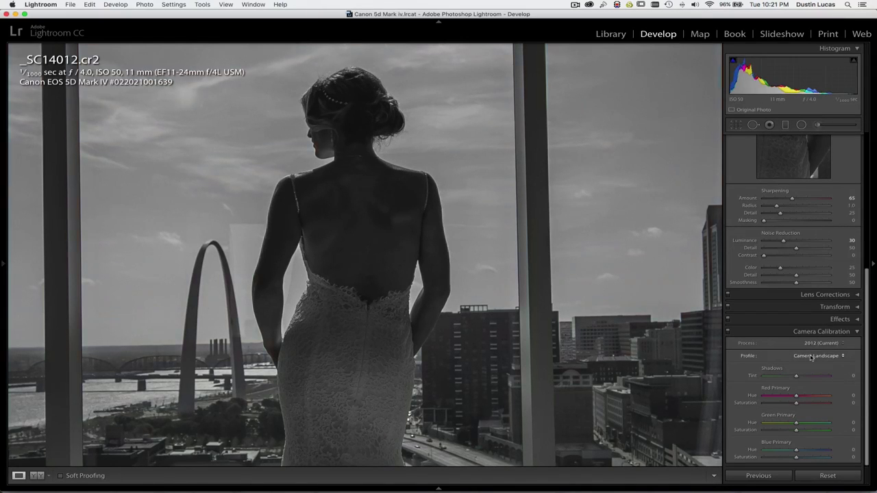
pyautogui.click(810, 355)
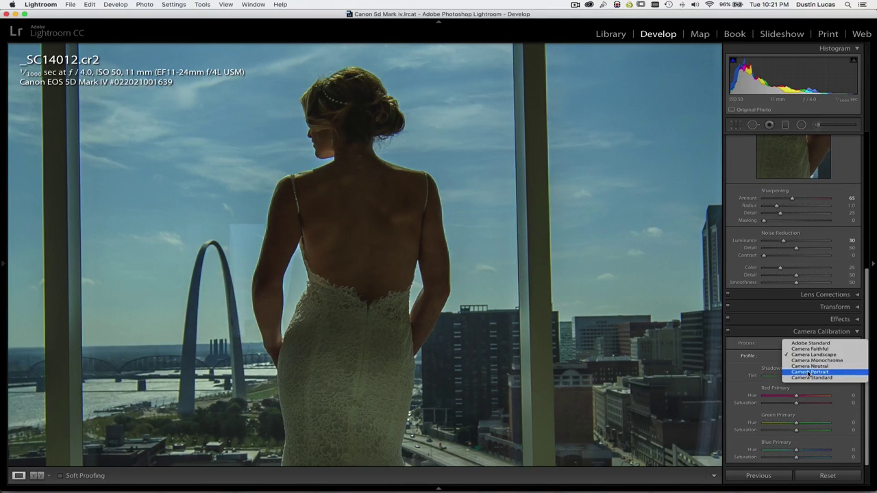
pyautogui.click(808, 372)
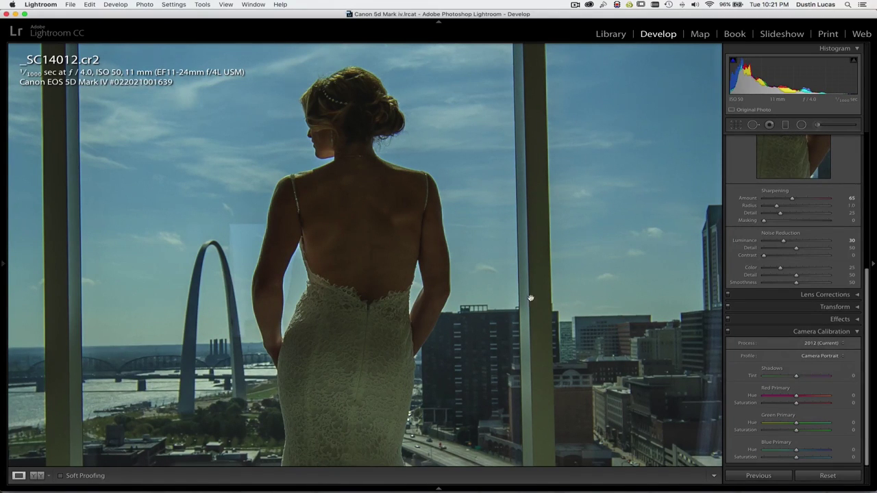
pyautogui.click(404, 256)
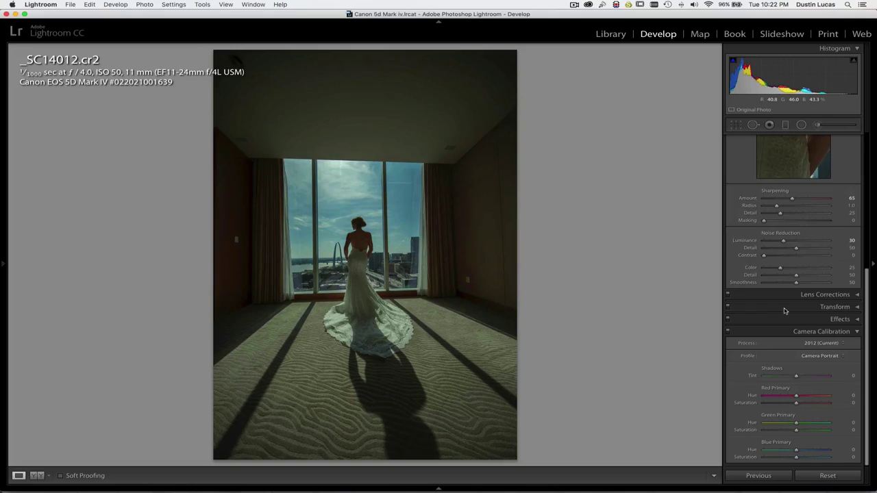
pyautogui.scroll(5, 786, 311)
# Scroll back to Basic, show Before & After side by side, and swap their settings
pyautogui.scroll(-6, 786, 311)
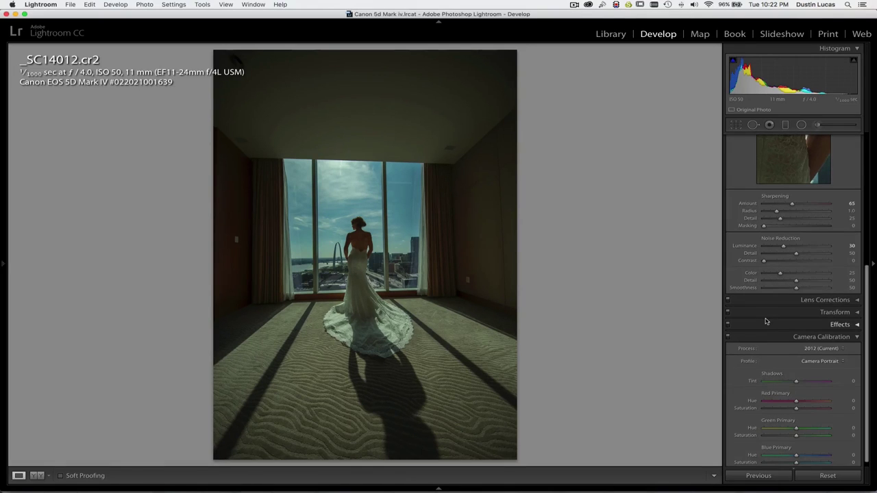
pyautogui.scroll(6, 766, 322)
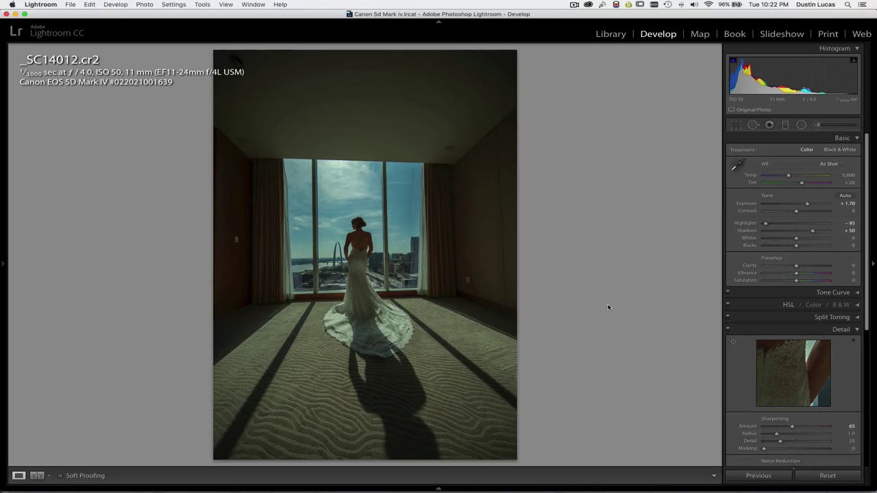
pyautogui.press('y')
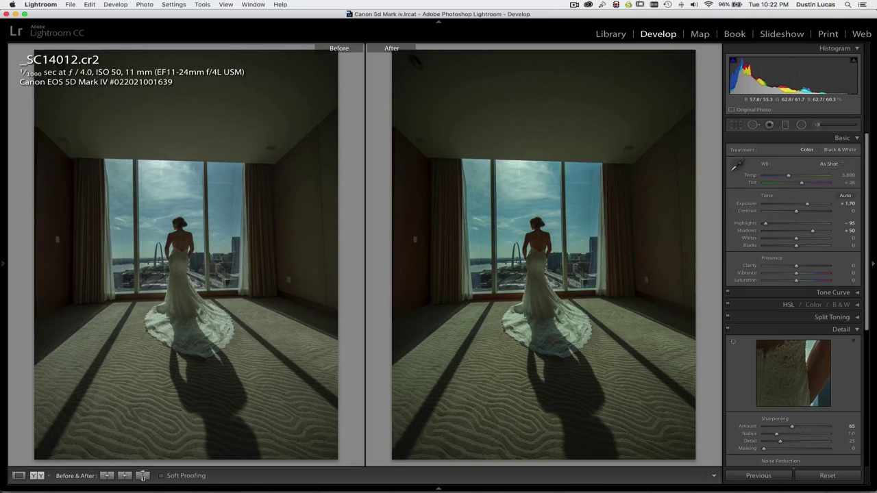
pyautogui.click(143, 476)
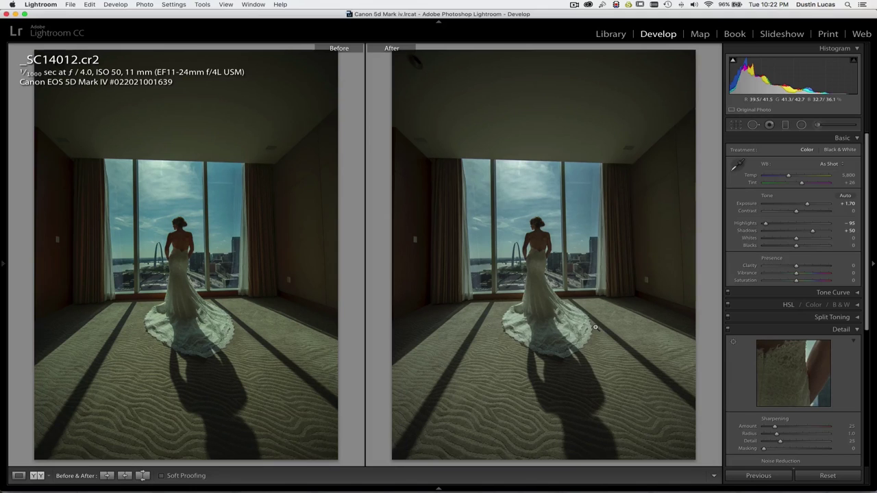
# Reset the edits and swap back so After keeps the edit beside the dark original
pyautogui.click(827, 476)
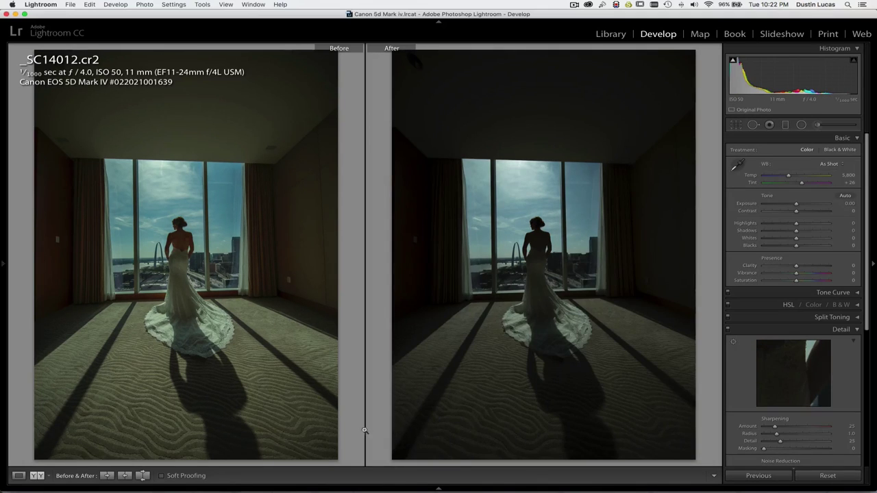
pyautogui.click(142, 475)
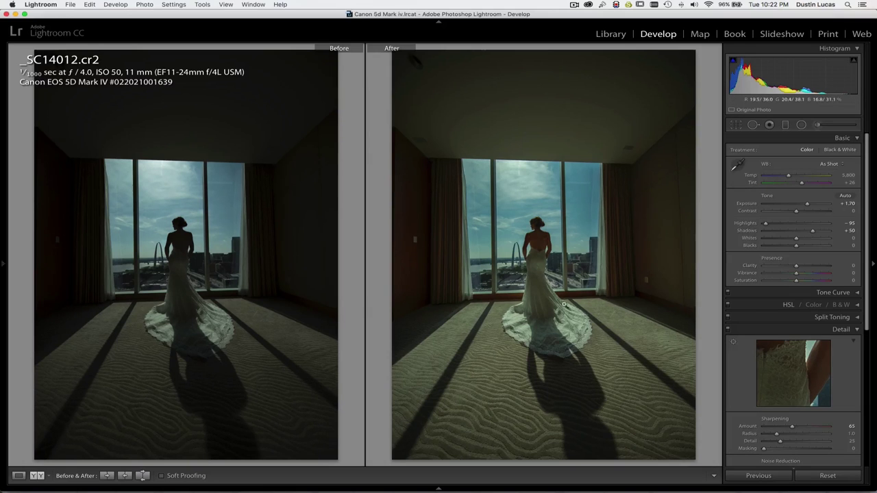
pyautogui.click(538, 236)
pyautogui.click(540, 242)
# Compare the bride's back at 1:1 in both views, then zoom out to the room
pyautogui.click(539, 260)
pyautogui.click(538, 248)
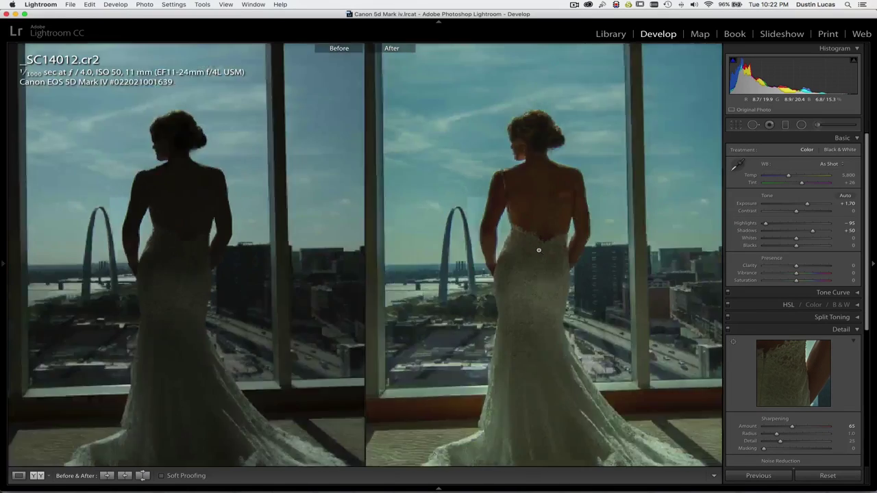
pyautogui.click(538, 245)
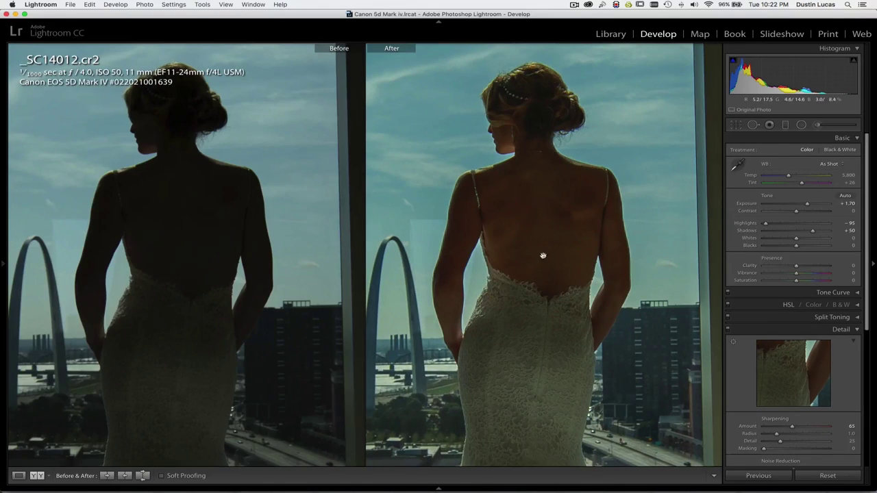
pyautogui.click(545, 277)
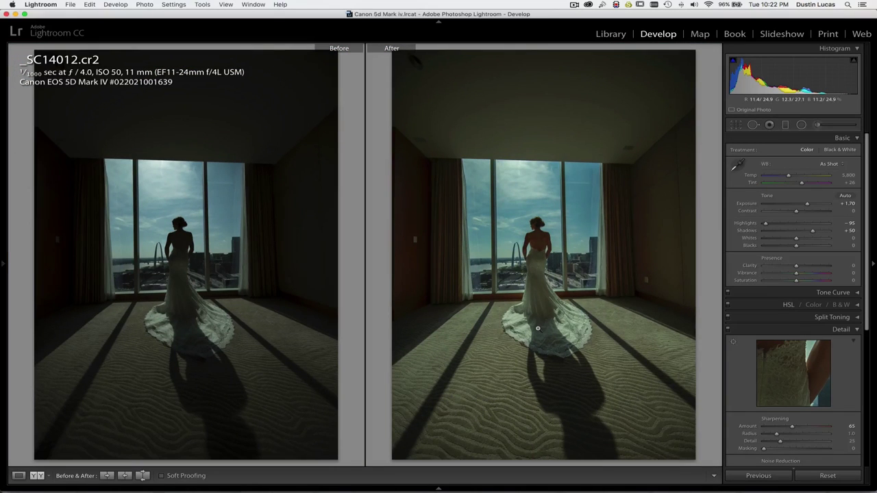